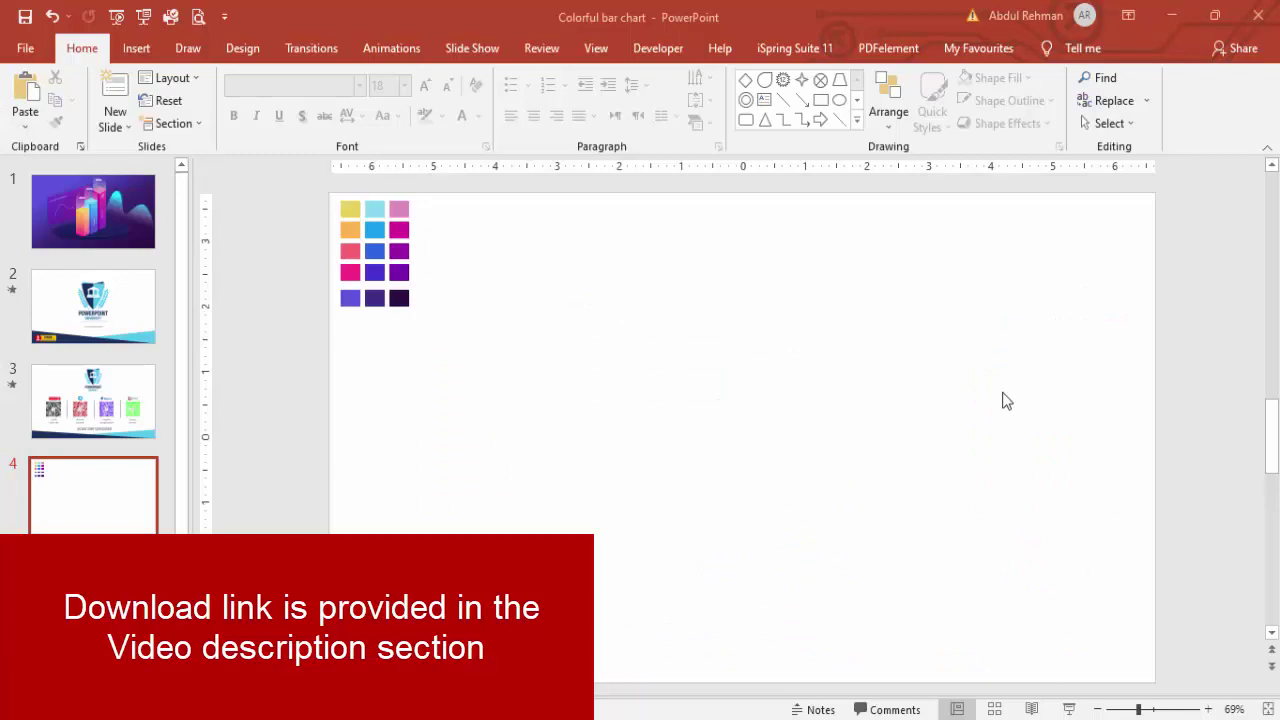
Step: Give slide 4 a 45° linear gradient background, light violet fading to deep indigo
right_click(1003, 396)
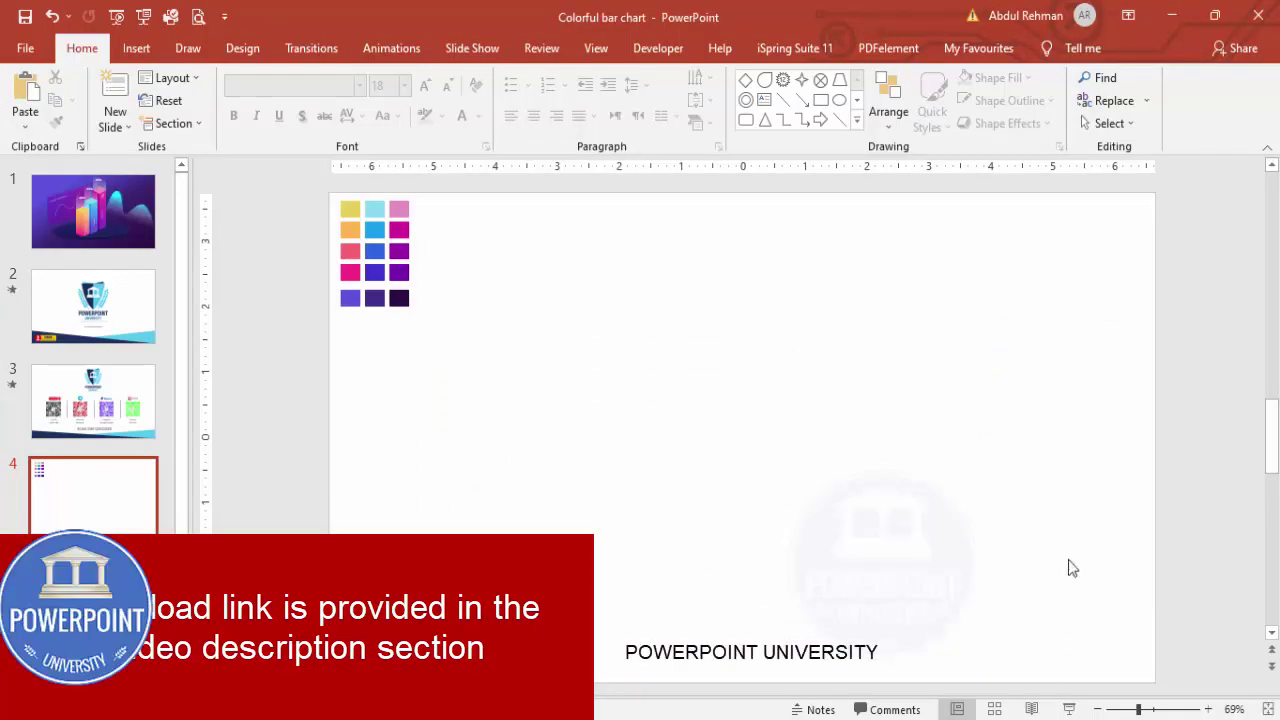
left_click(1068, 558)
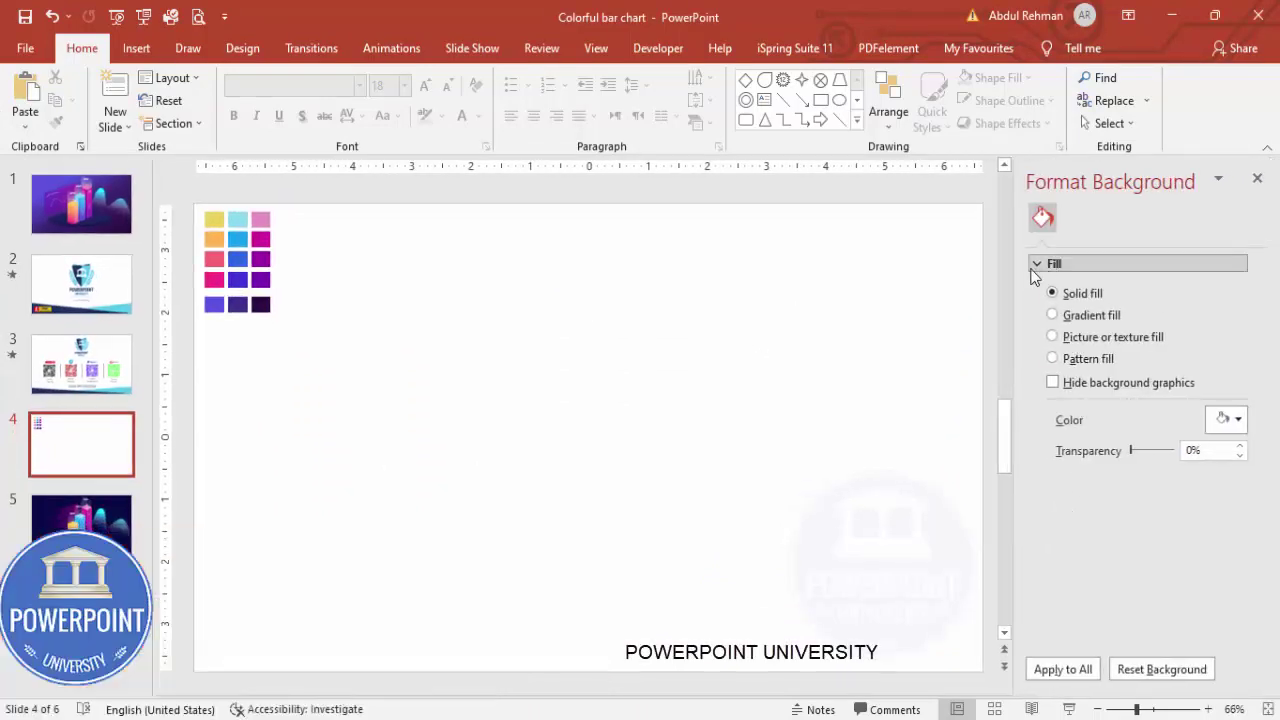
left_click(1108, 316)
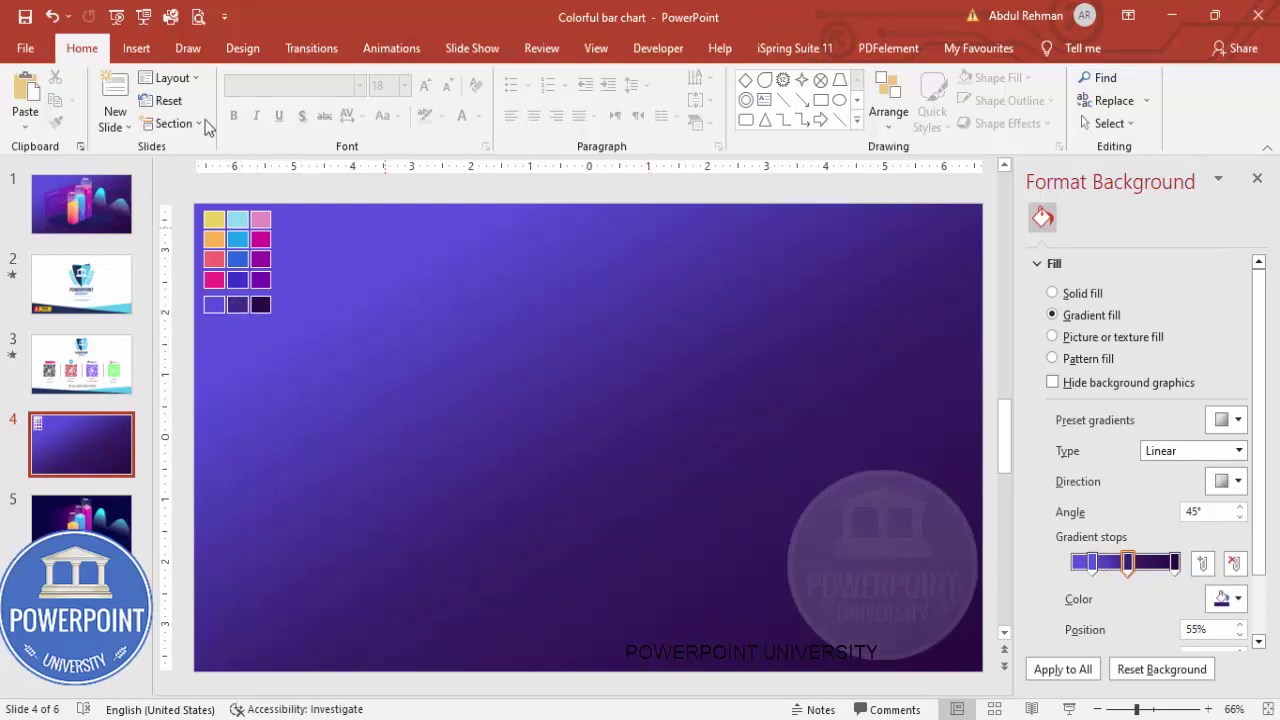
left_click(136, 48)
left_click(303, 115)
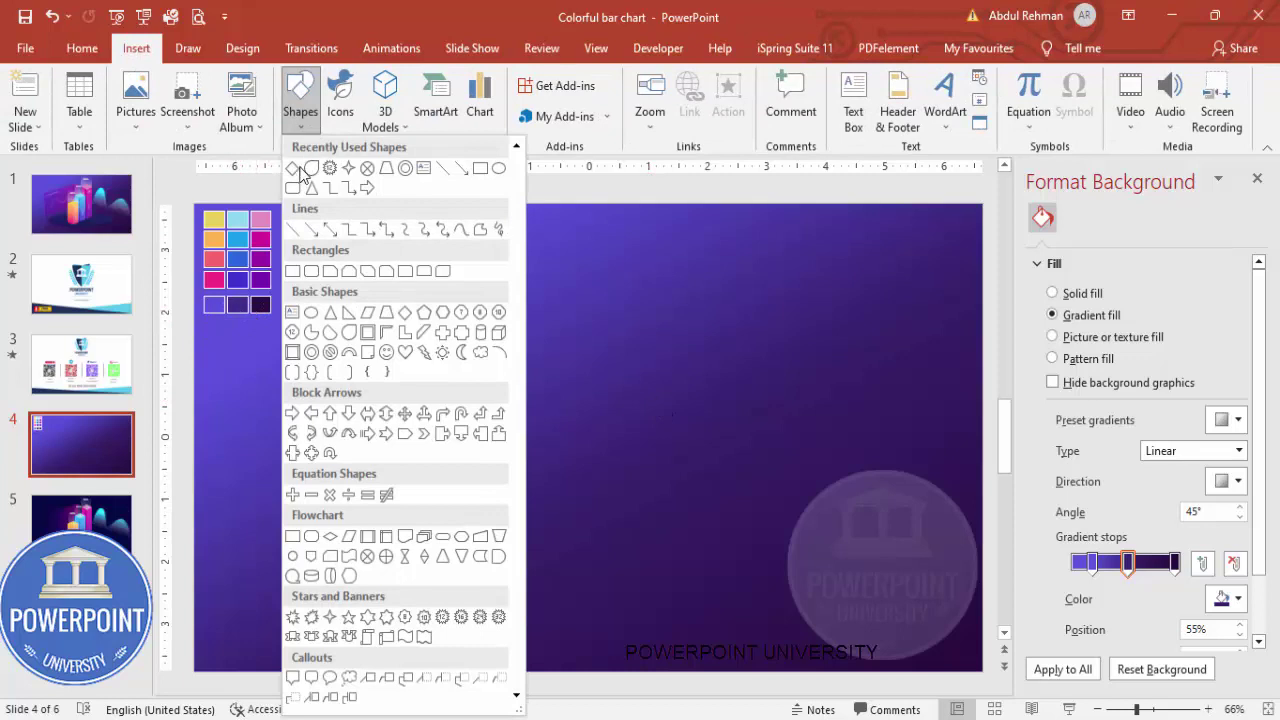
Step: Draw a diamond 1.4" wide and 0.6" tall
left_click(407, 316)
left_click_drag(437, 483, 465, 492)
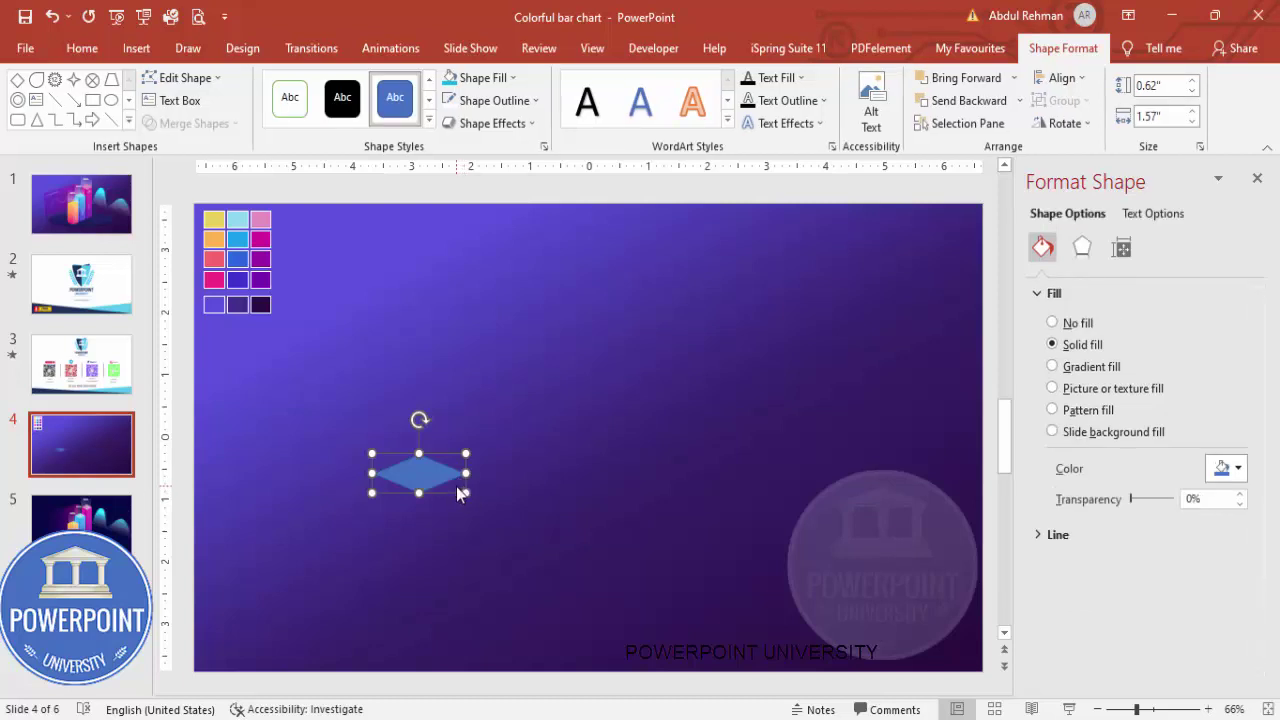
left_click(1168, 120)
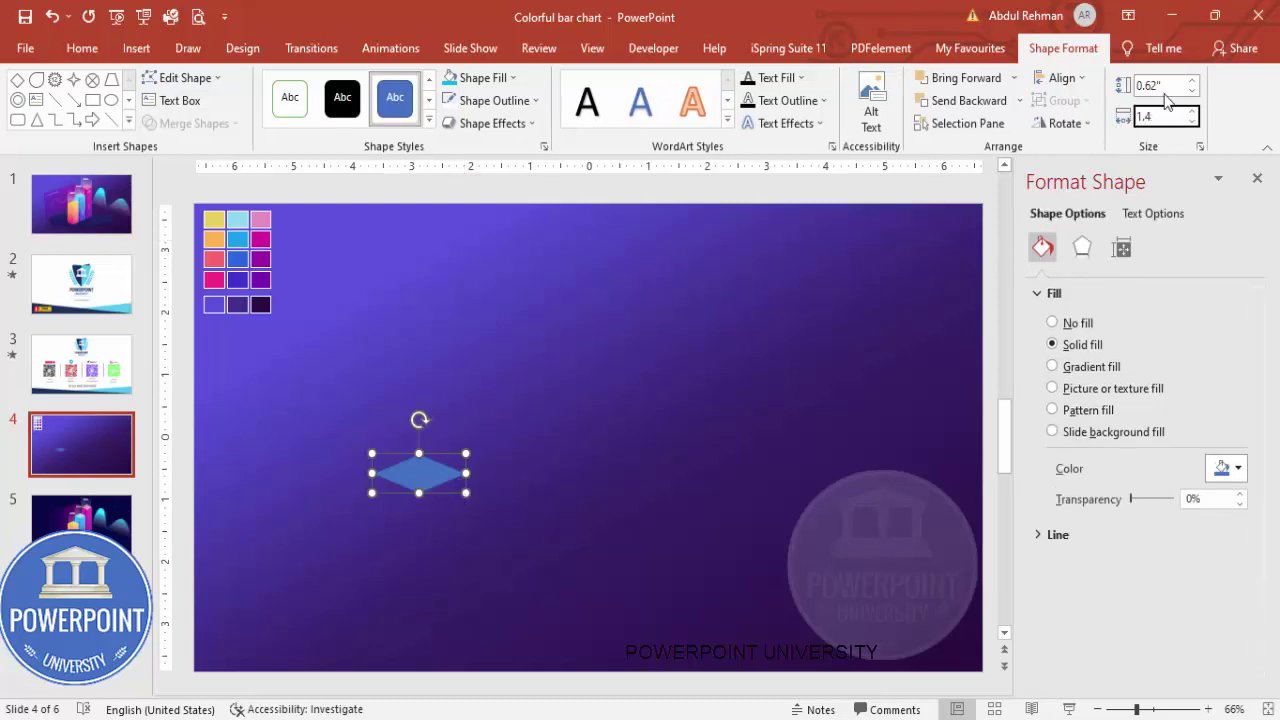
left_click(1168, 86)
type("0.6")
key("Return")
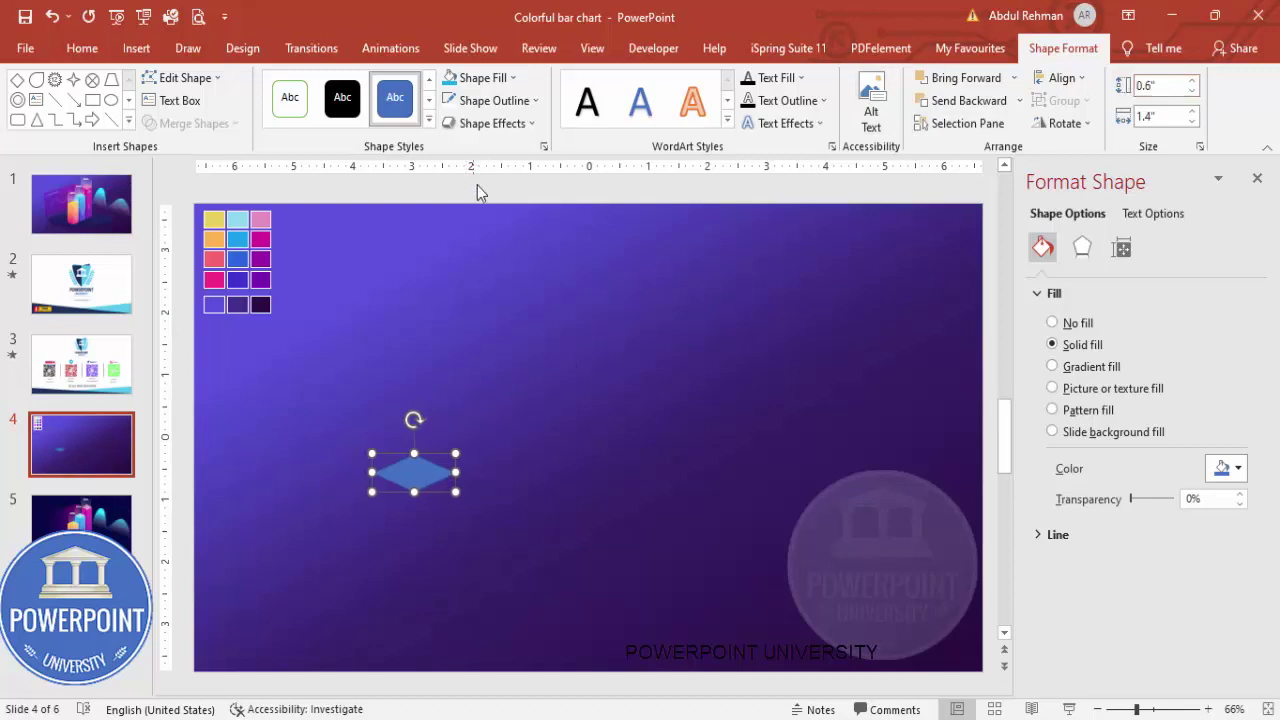
Step: Position the diamond and Ctrl-drag copies above and to the left of it
left_click_drag(414, 470, 444, 372)
left_click(481, 372)
left_click(412, 368)
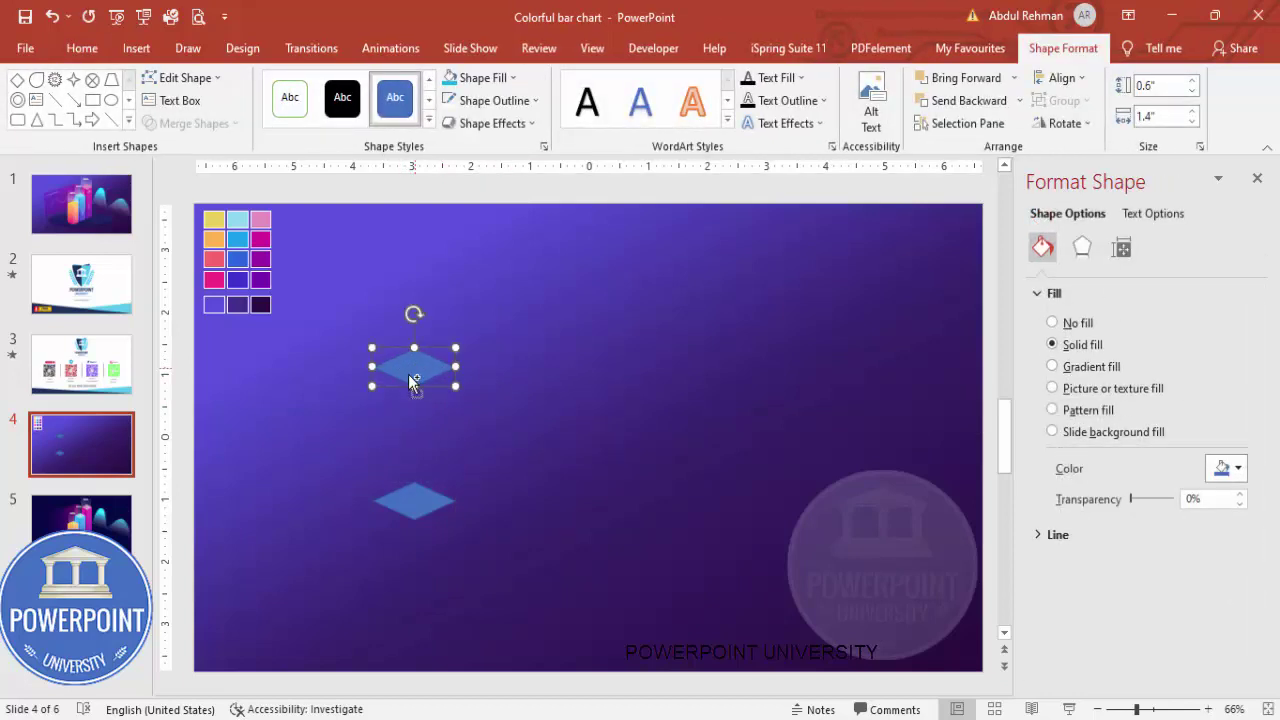
left_click_drag(419, 375, 262, 370)
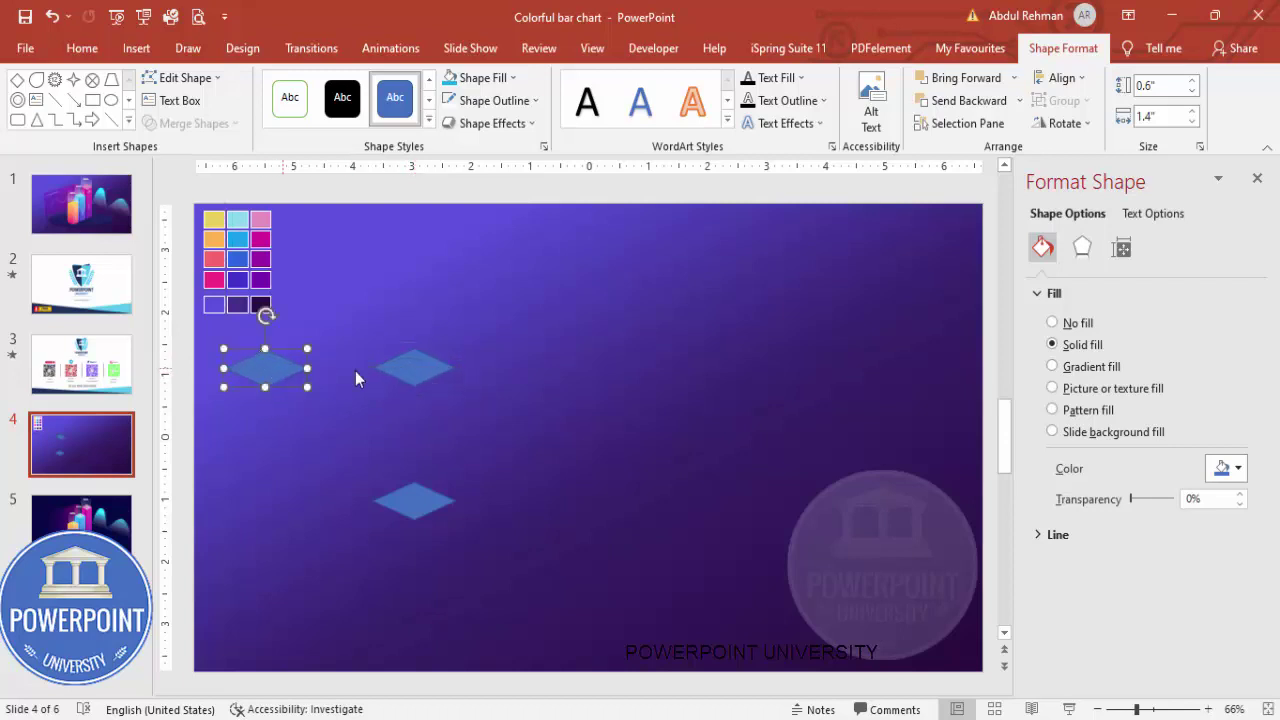
Step: Remove the outlines from the upper and lower diamonds
left_click(386, 366)
left_click(413, 508, "shift")
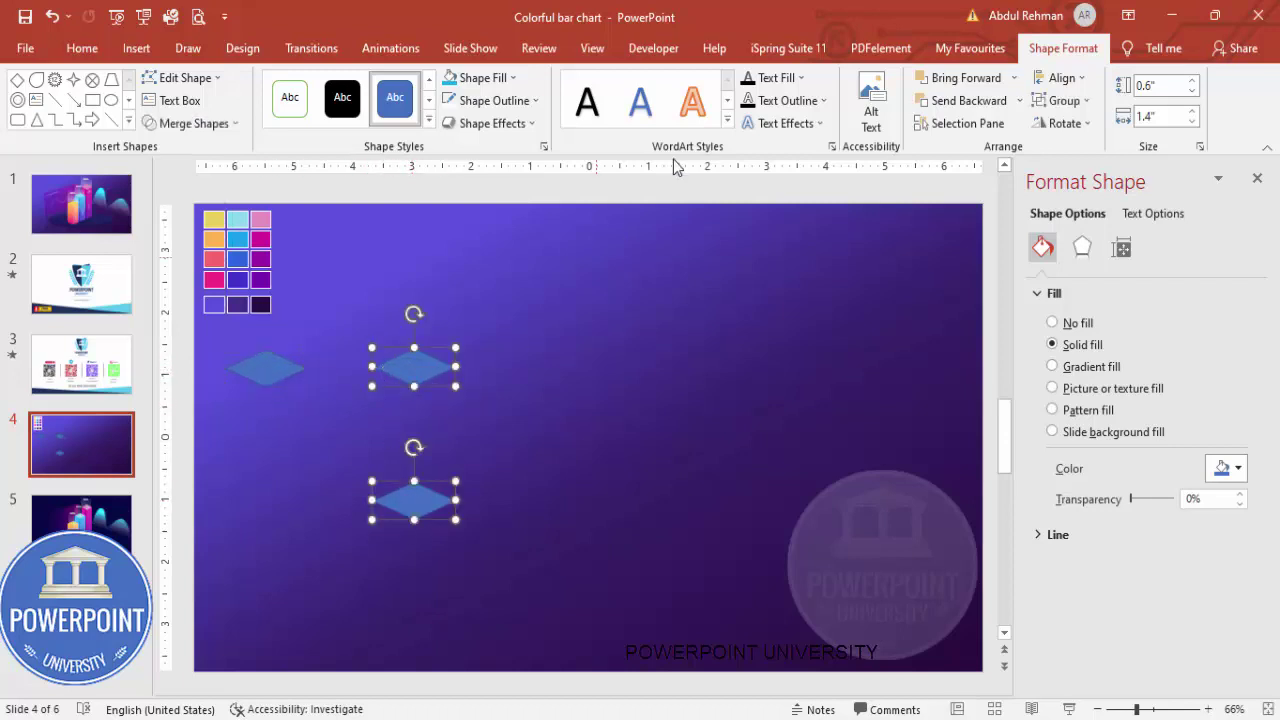
left_click(488, 100)
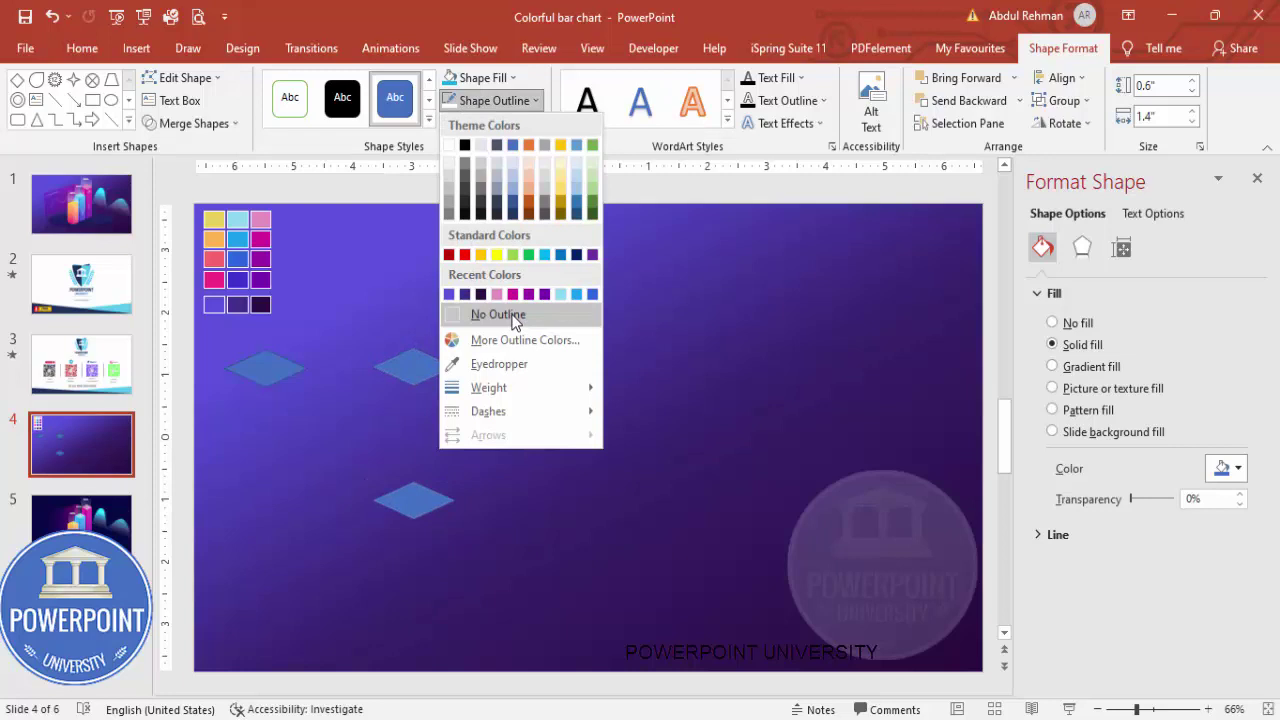
left_click(498, 312)
left_click(383, 424)
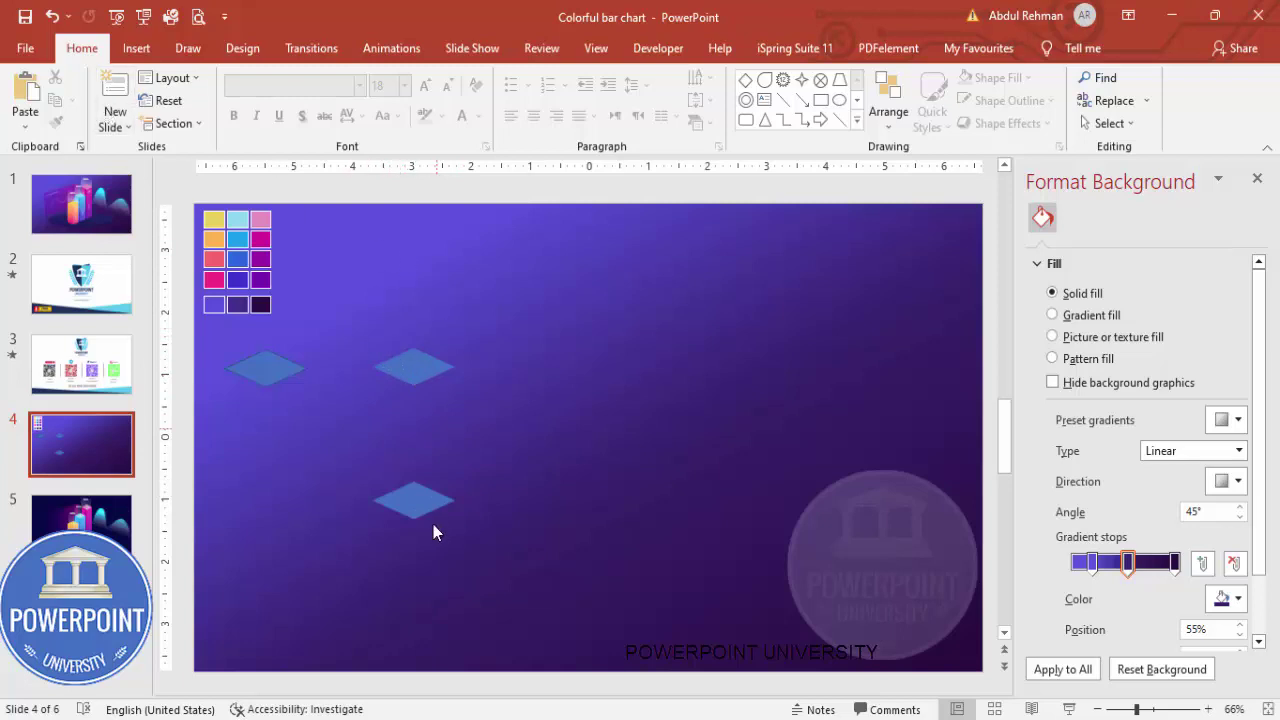
Step: Draw an outline-free rectangle between the upper and lower diamonds
left_click(137, 50)
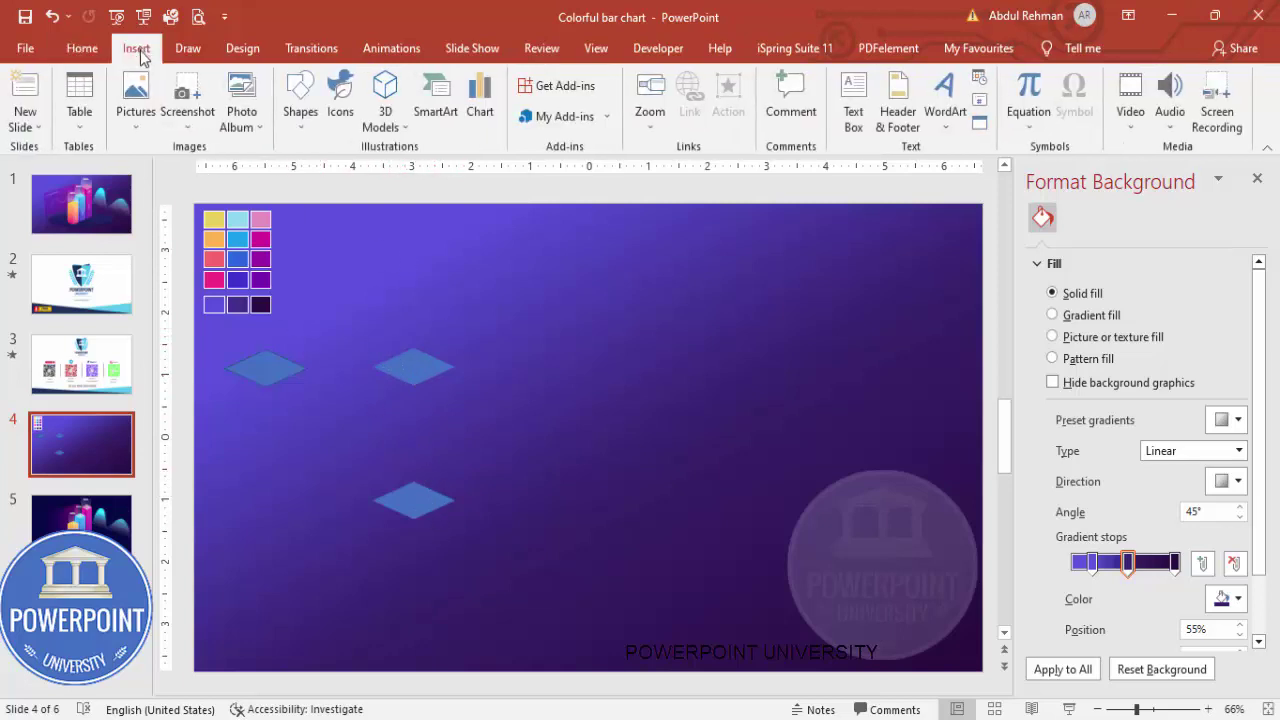
left_click(300, 115)
left_click(289, 274)
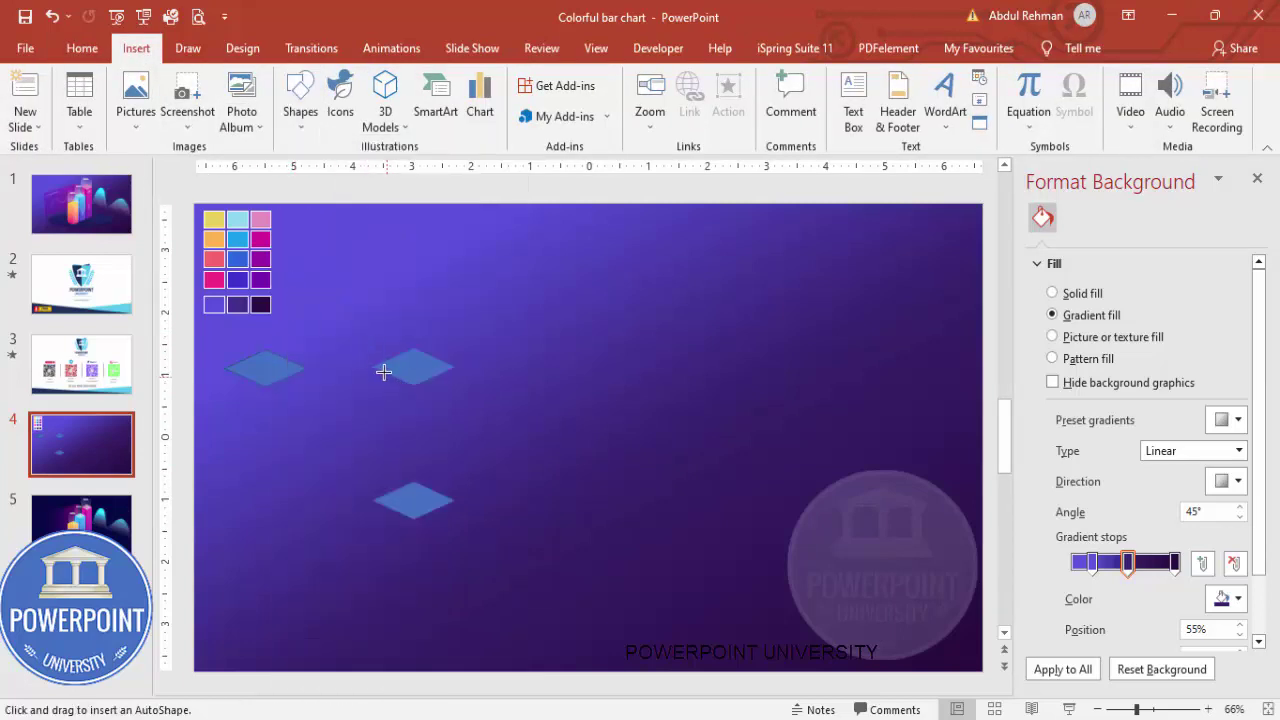
mouse_move(373, 367)
left_mouse_down()
mouse_move(429, 486)
mouse_move(451, 508)
mouse_move(455, 497)
left_mouse_up()
left_click(494, 100)
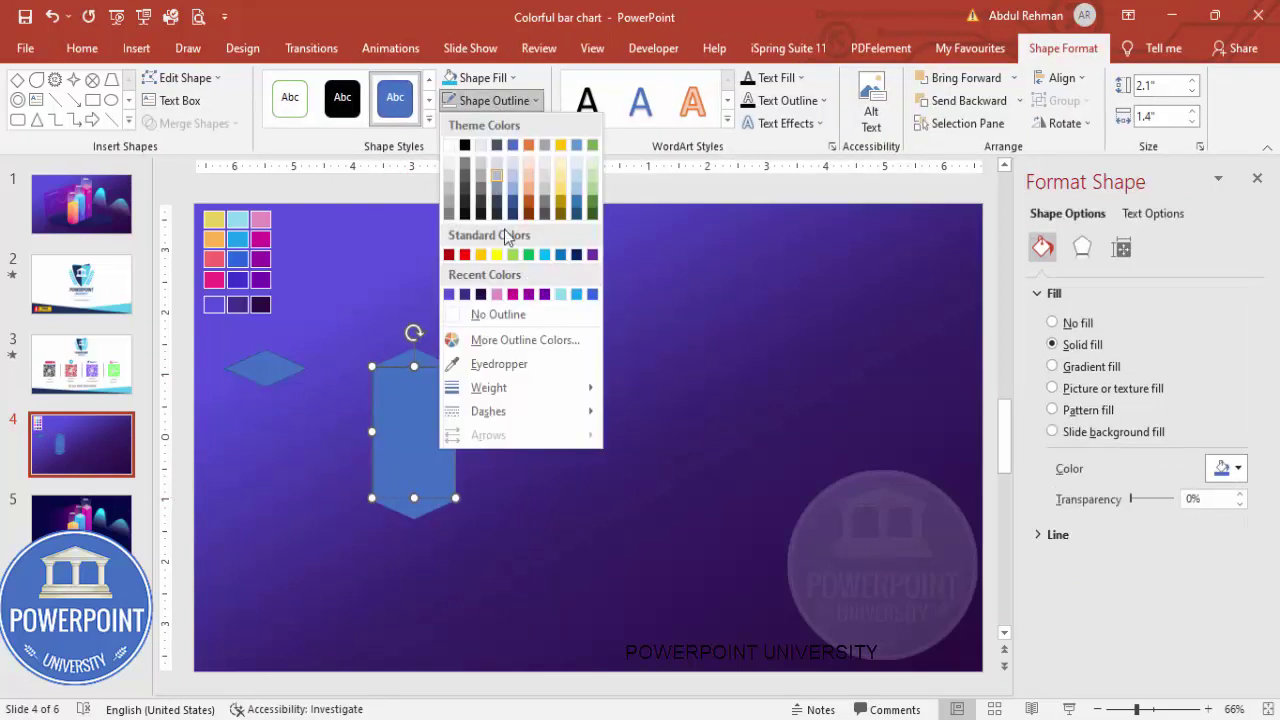
left_click(530, 316)
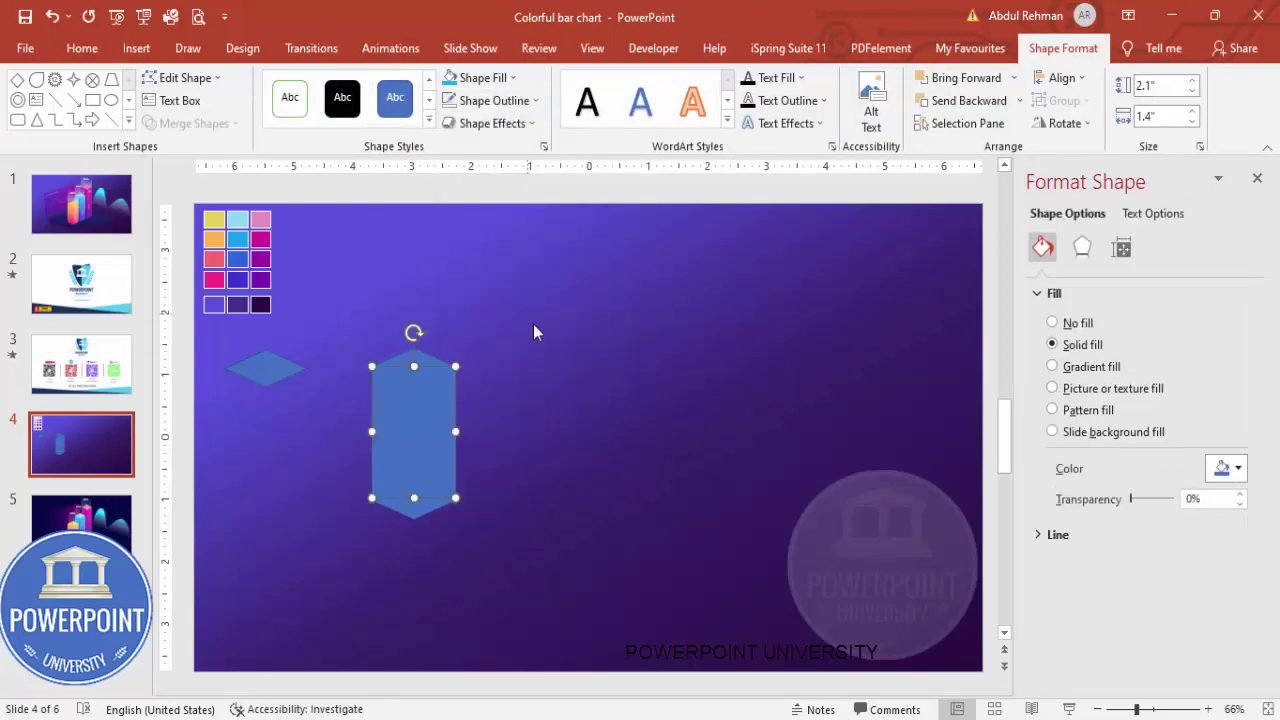
Step: Resize the rectangle to the diamonds' width and height, and align the top diamond onto it
left_click(1178, 709)
scroll(723, 557, "down", 3)
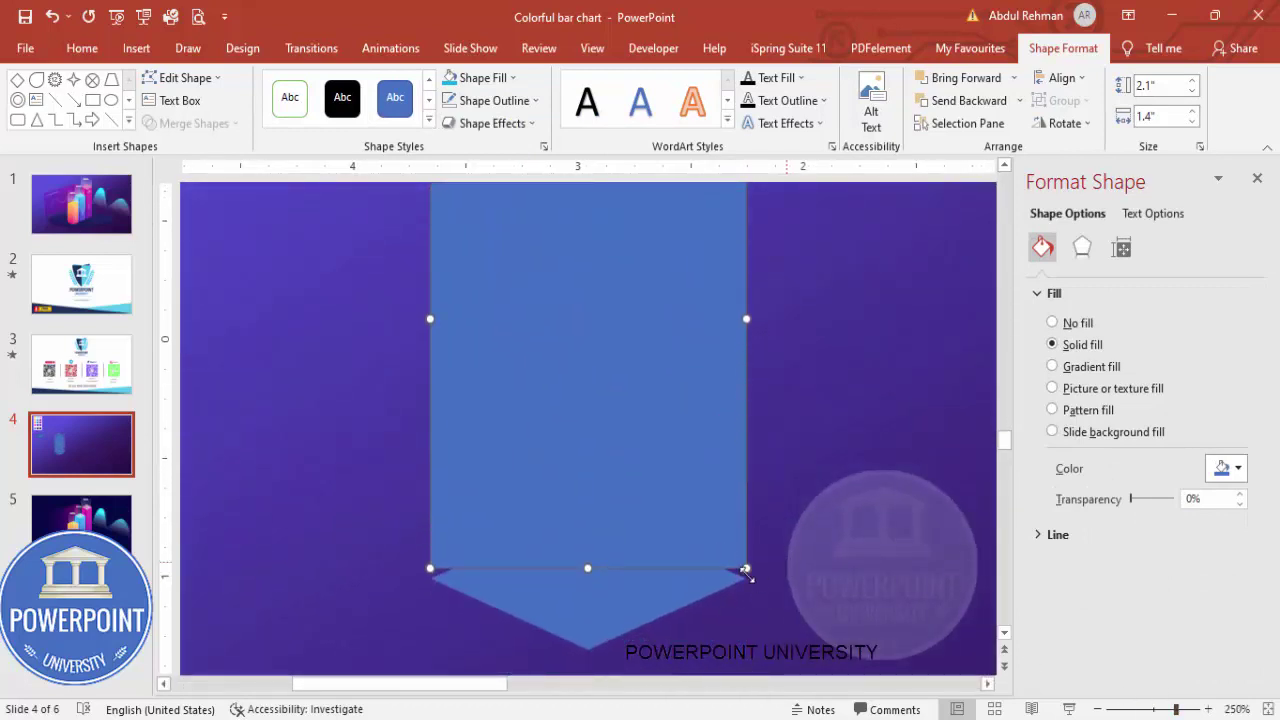
left_click(608, 605)
left_click(610, 470)
left_click_drag(587, 568, 589, 580)
left_click_drag(747, 323, 744, 322)
scroll(791, 350, "up", 5)
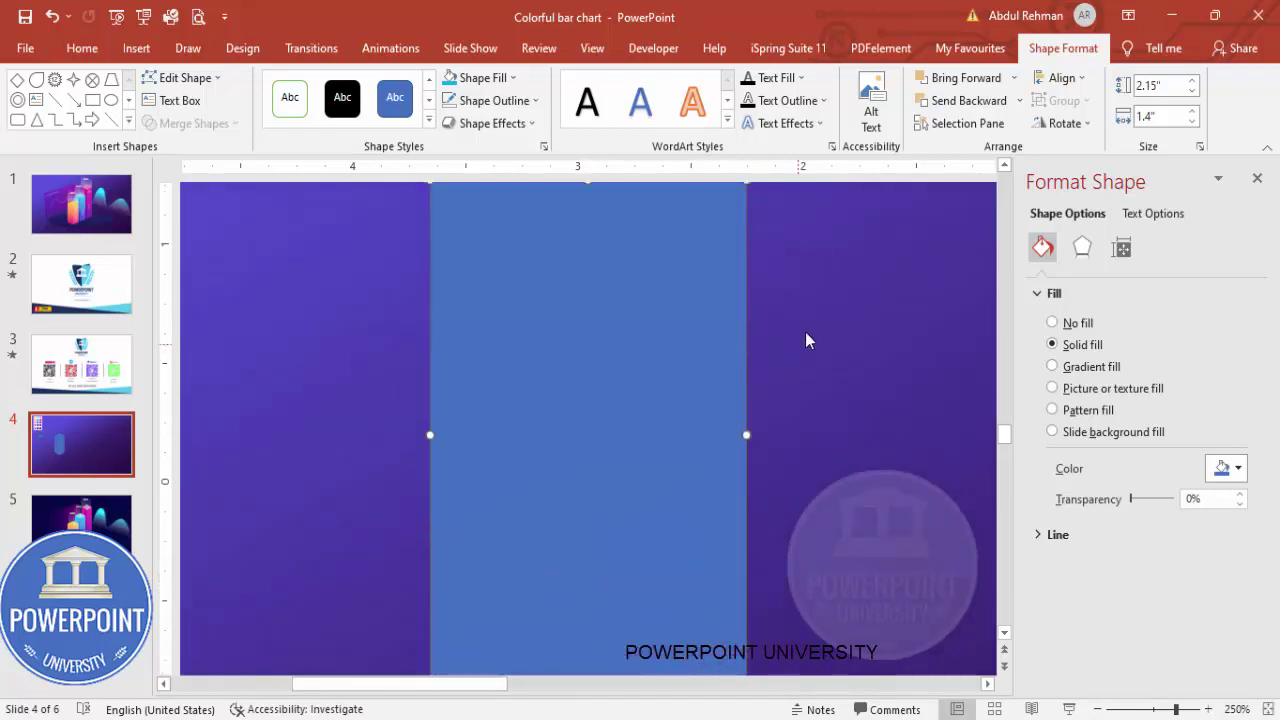
left_click_drag(586, 271, 590, 306)
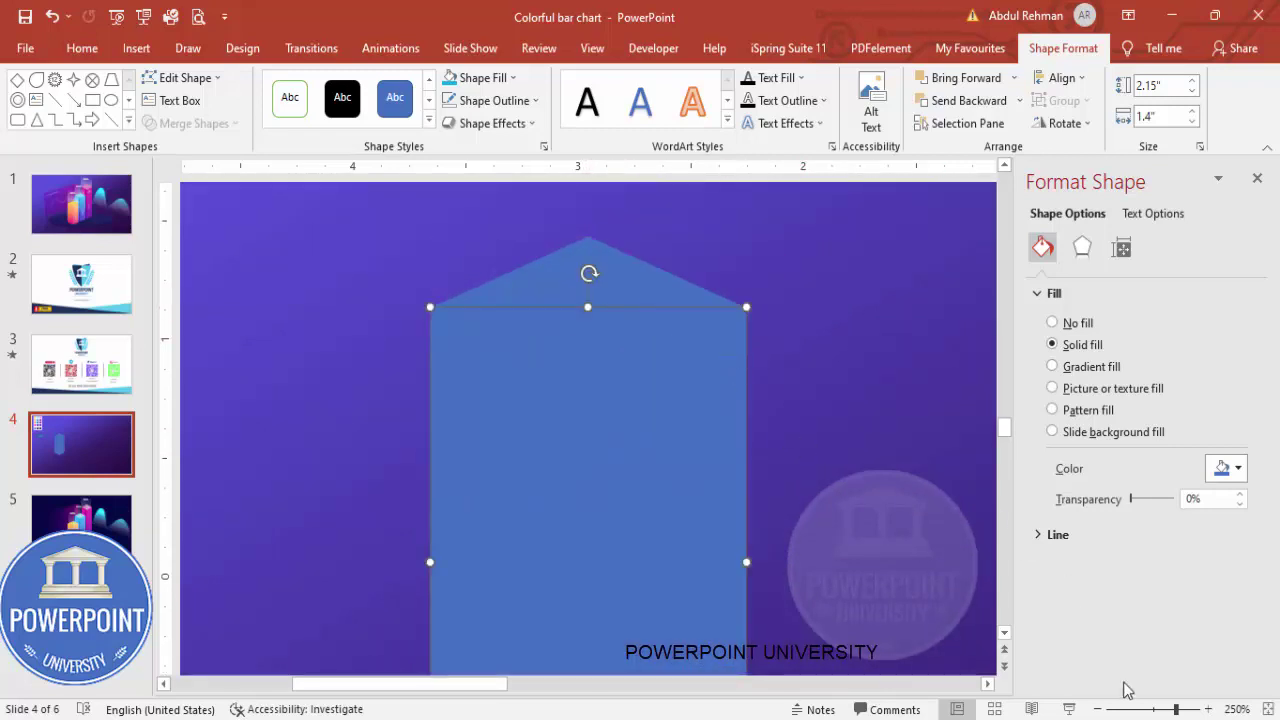
Step: Select the whole hexagon bar and Ctrl-drag a copy to its right
left_click(1263, 709)
left_click(525, 510)
left_click_drag(510, 558, 345, 299)
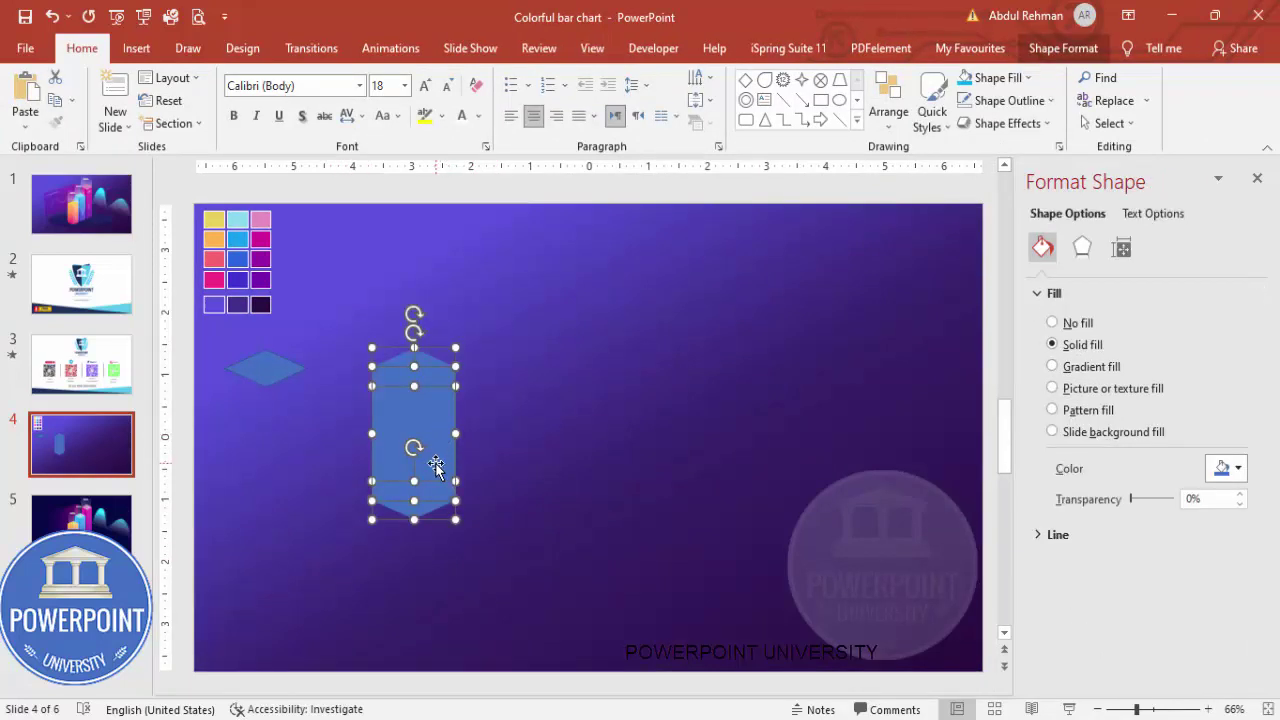
left_click_drag(437, 470, 528, 466)
Step: Raise the copied bar's top diamond and stretch its body up to meet it
left_click(578, 387)
left_click(535, 362)
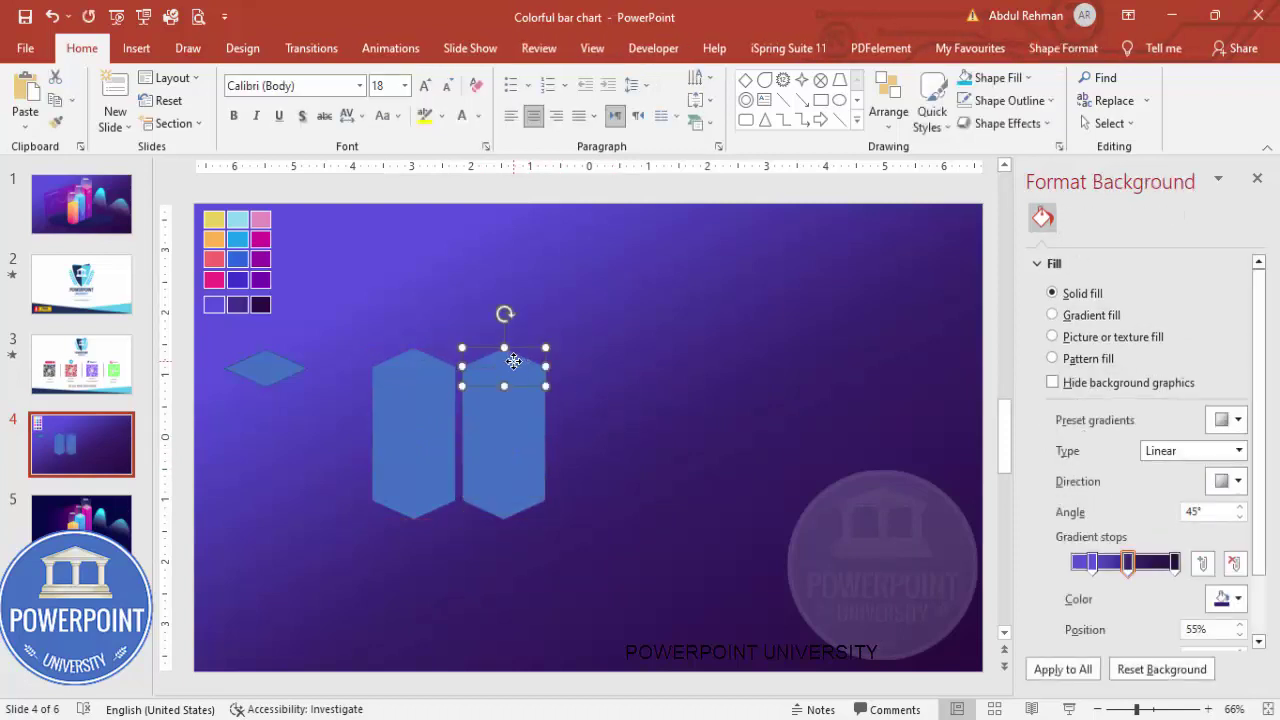
key("Up")
key("Up")
key("Up")
key("Up")
key("Up")
key("Up")
key("Up")
key("Up")
key("Up")
key("Up")
key("Up")
key("Up")
key("Up")
key("Up")
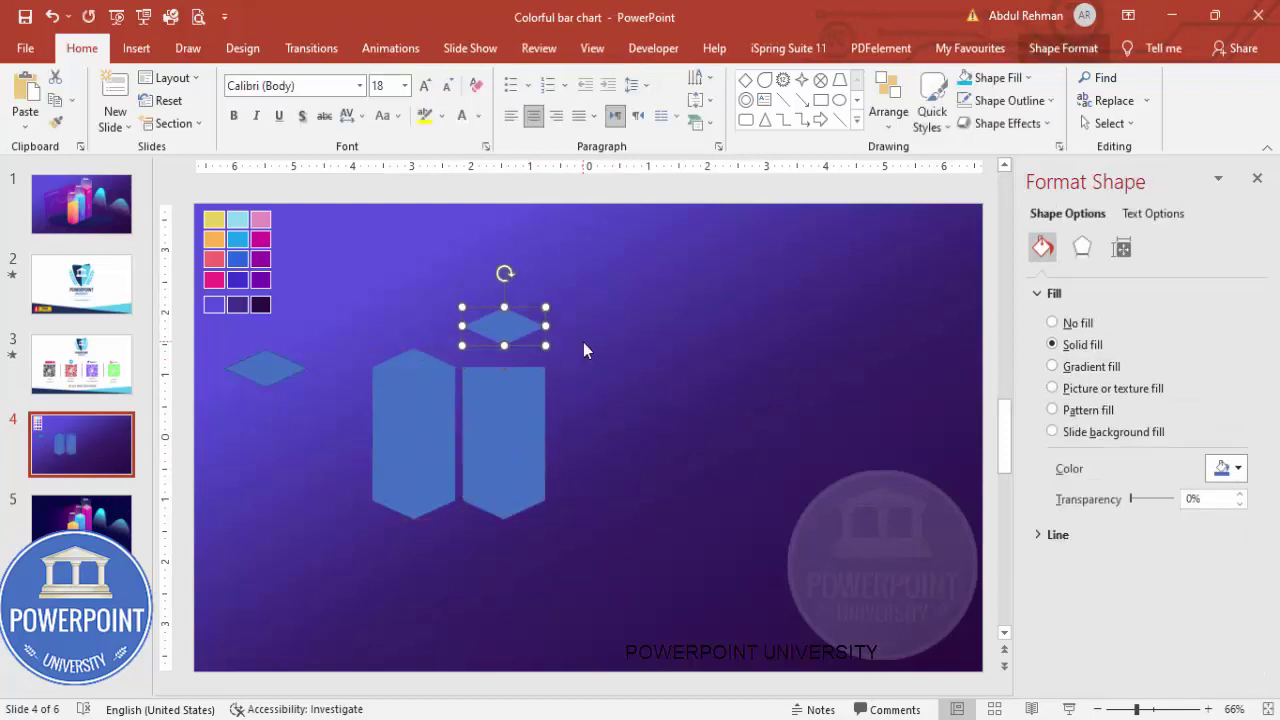
left_click(500, 373)
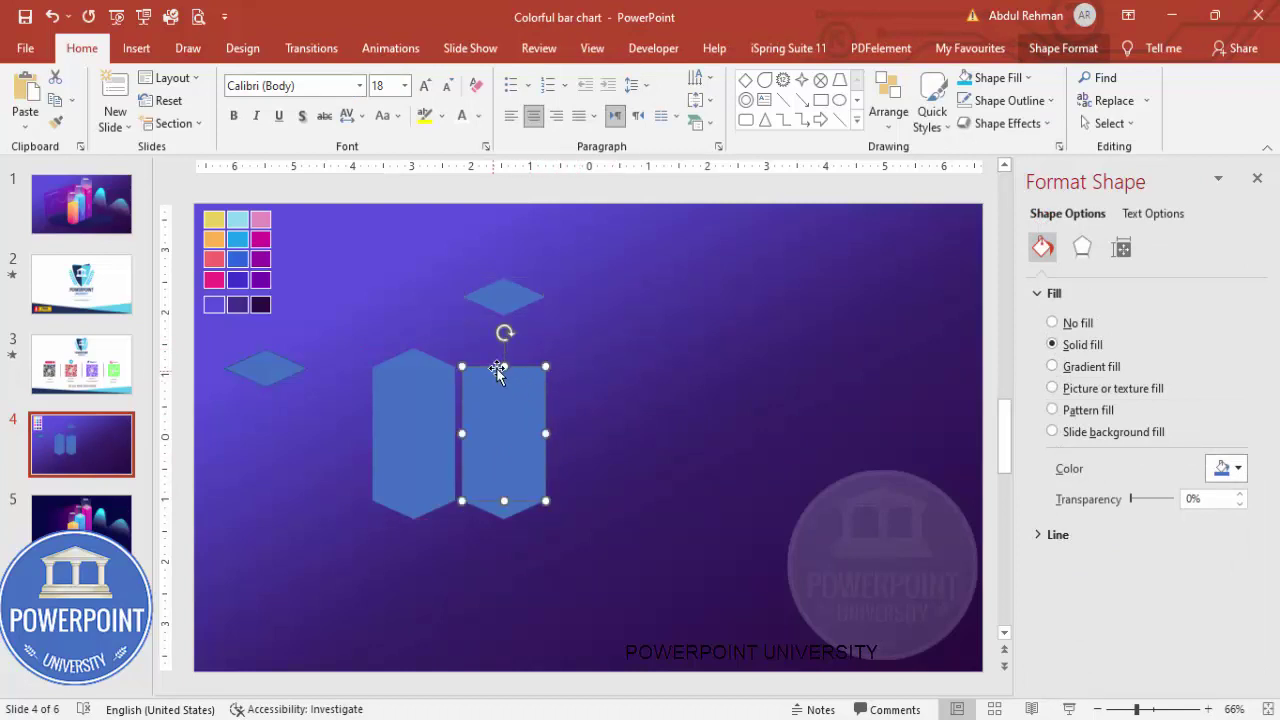
left_click_drag(505, 366, 505, 295)
left_click(1179, 710)
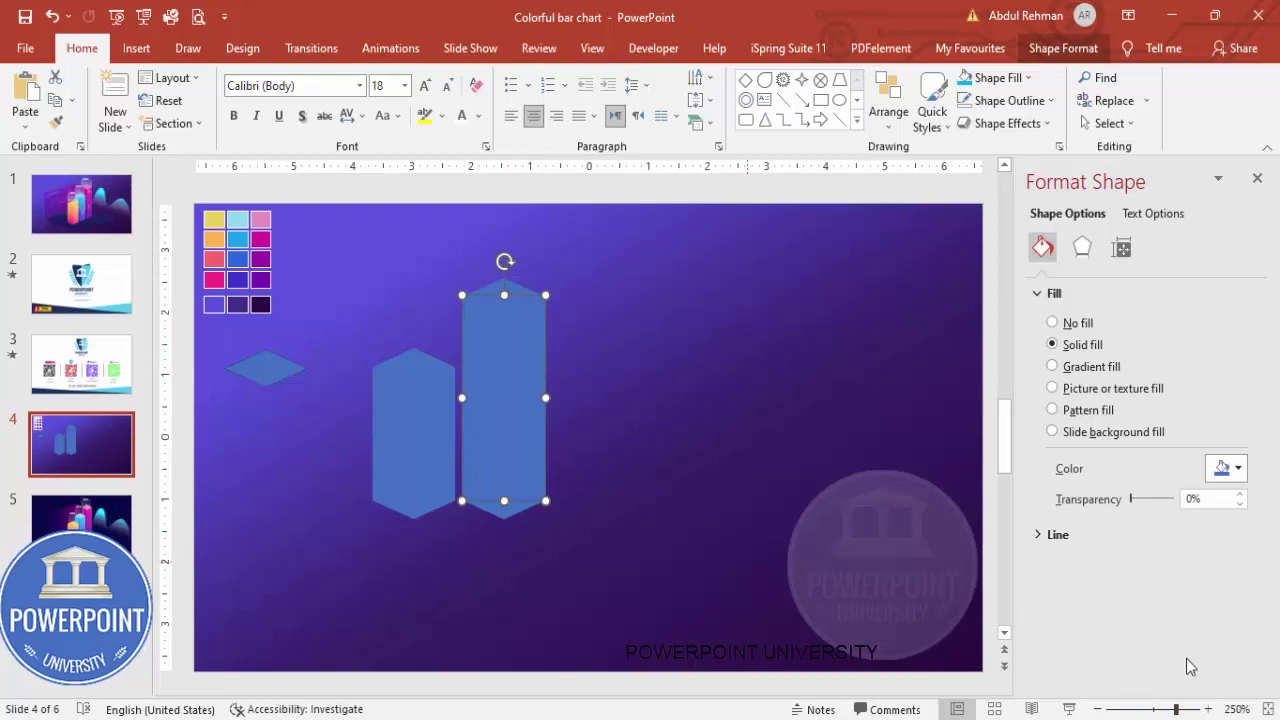
left_click(1161, 710)
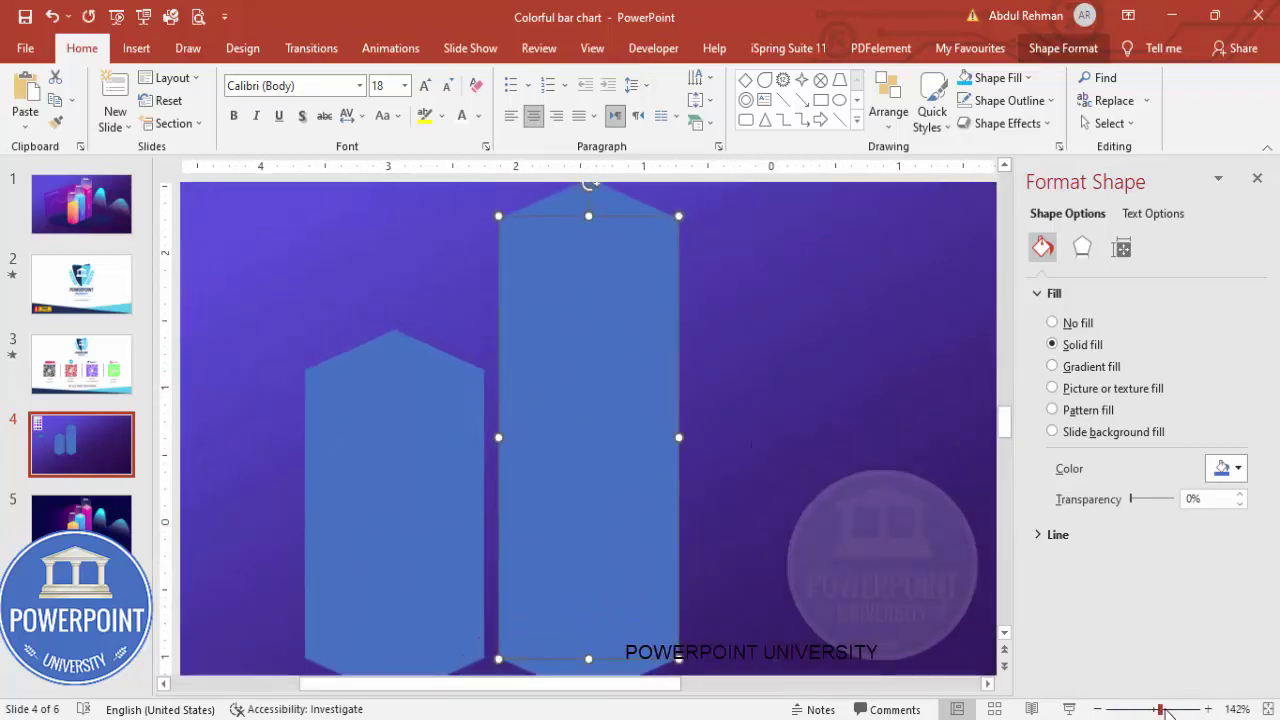
left_click(1165, 710)
scroll(711, 400, "up", 2)
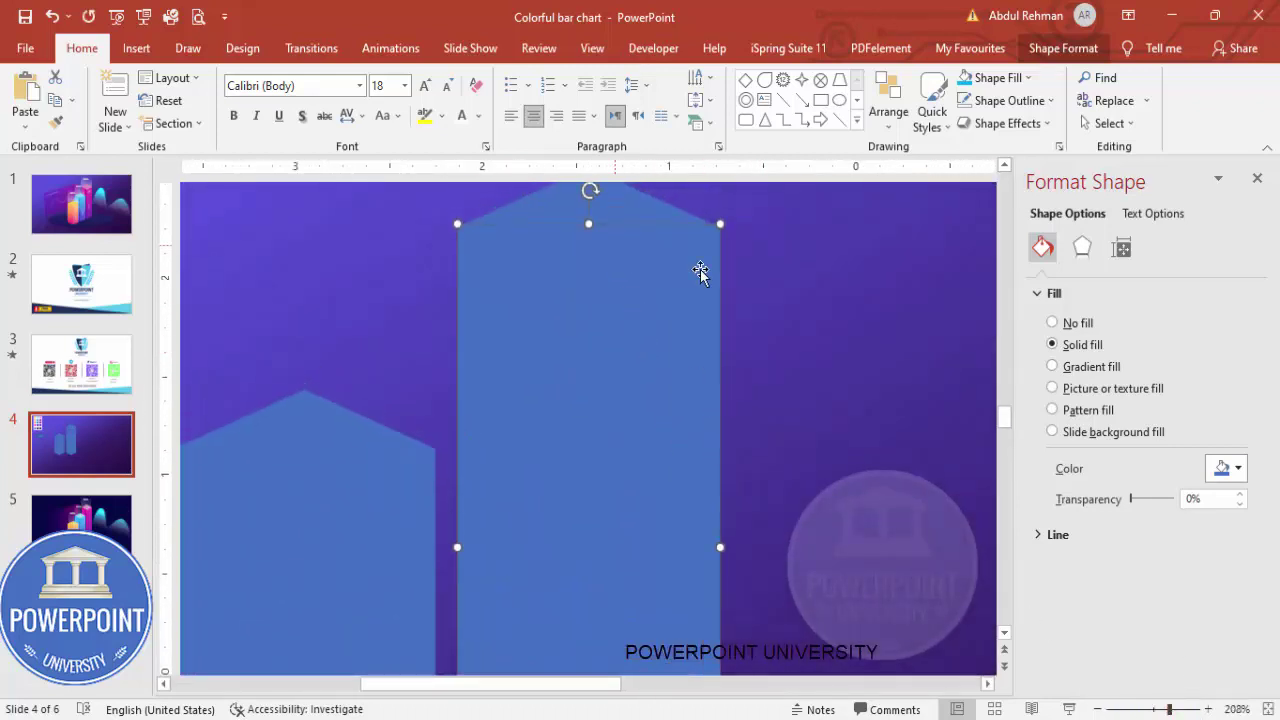
left_click(734, 282)
left_click(600, 262)
left_click_drag(587, 230, 588, 228)
Step: Copy the taller bar to its right as a third bar
left_click(1268, 709)
left_click(629, 557)
left_click_drag(402, 320, 441, 230)
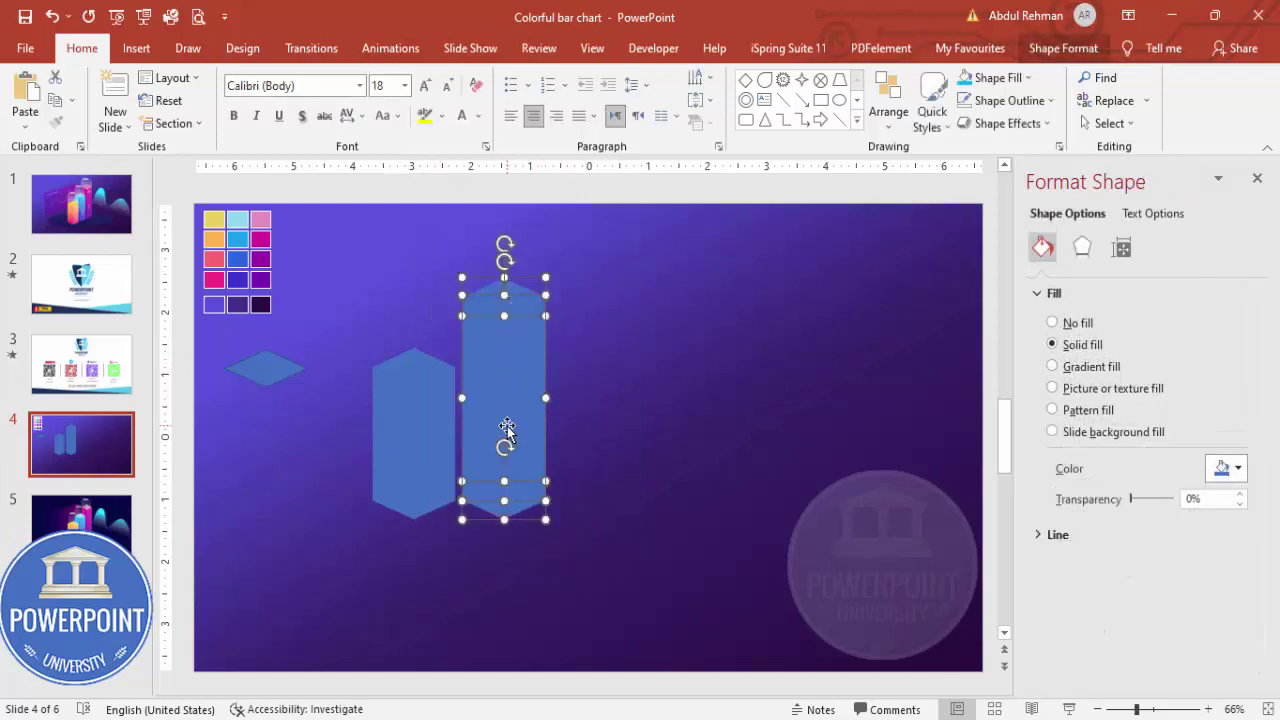
left_click_drag(500, 443, 592, 441)
left_click(710, 432)
Step: Nudge the third bar's cap up and stretch its column to the slide's top edge
left_click(606, 300)
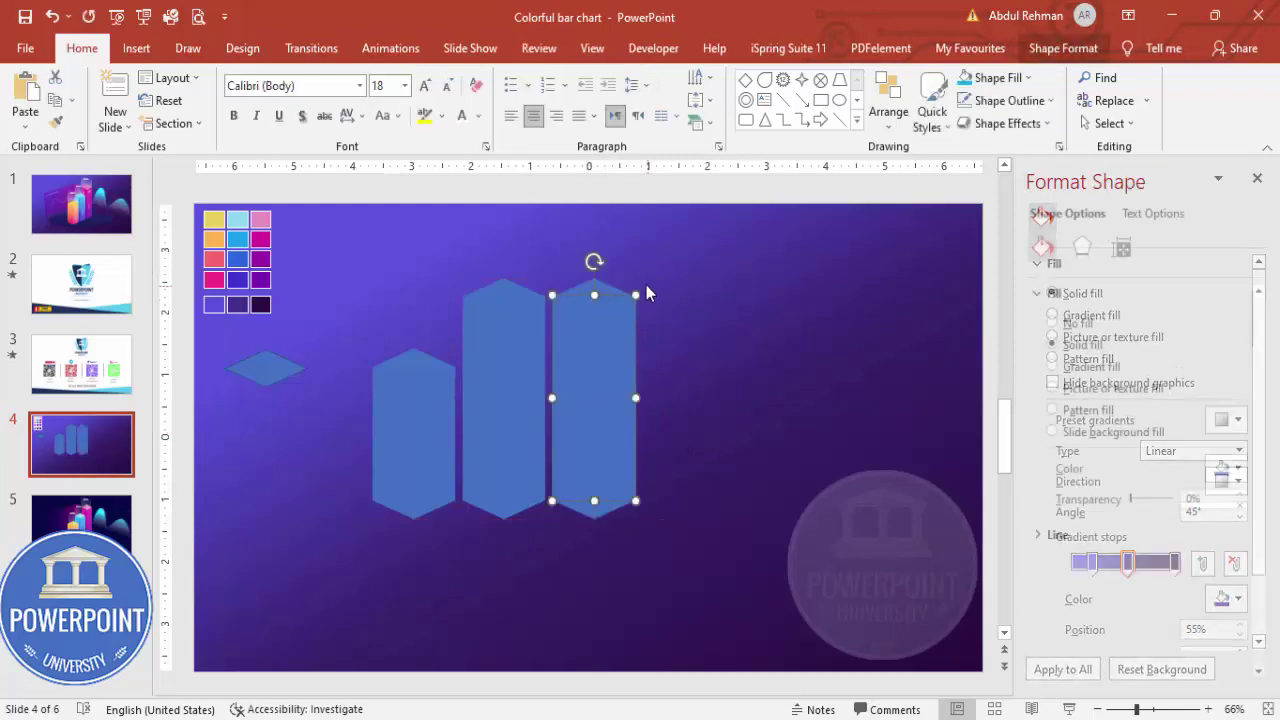
key("Up")
key("Up")
key("Up")
key("Up")
key("Up")
key("Up")
key("Up")
key("Up")
key("Up")
key("Up")
key("Up")
key("Up")
key("Up")
key("Up")
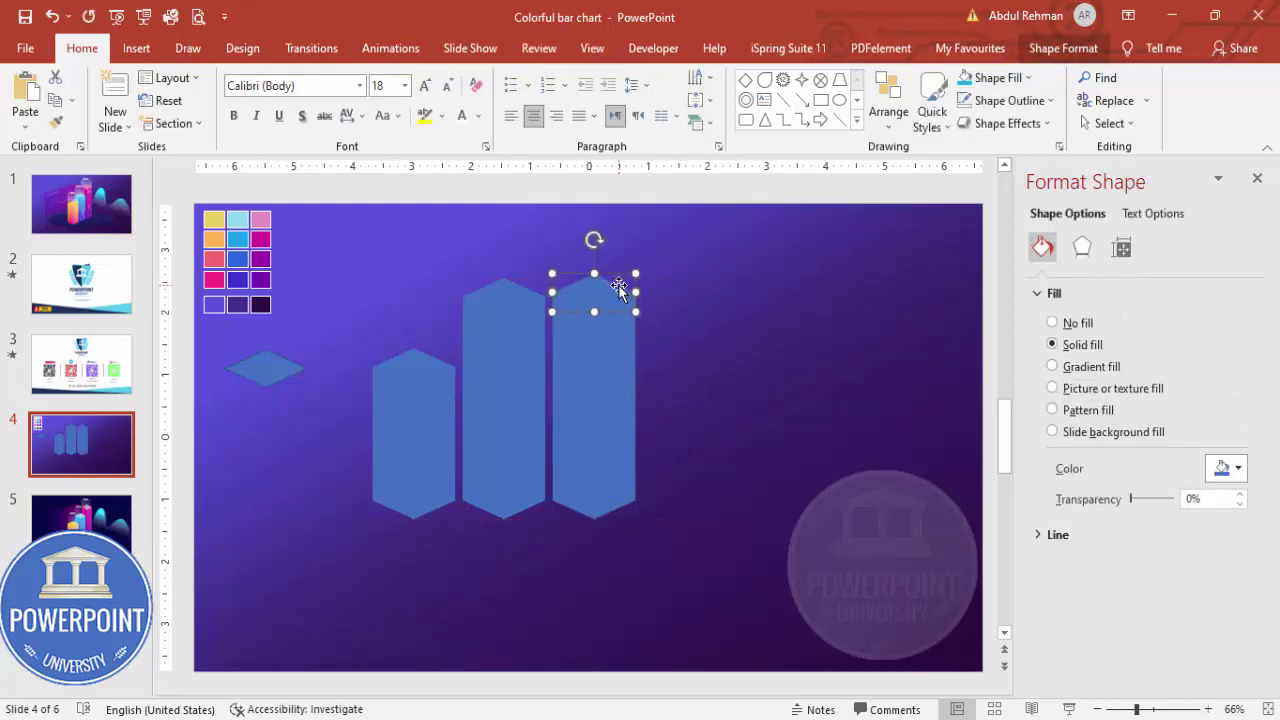
key("Up")
key("Up")
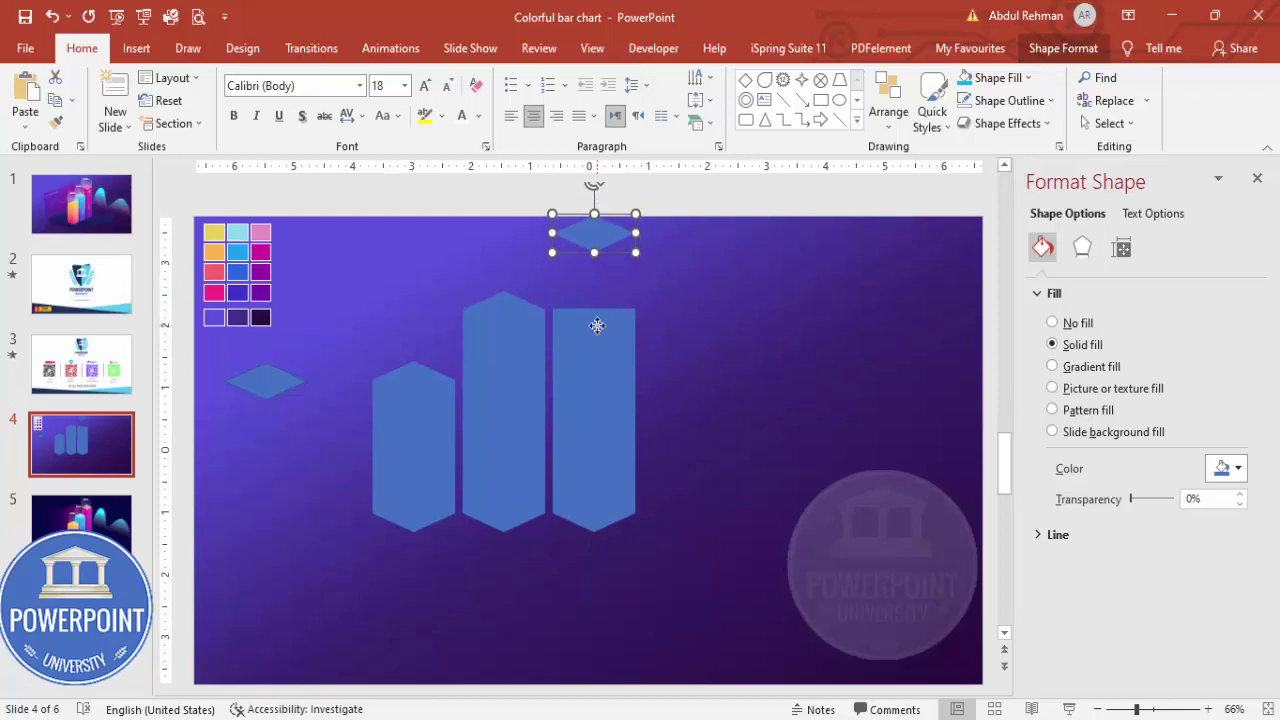
left_click(597, 326)
left_click_drag(594, 284, 598, 216)
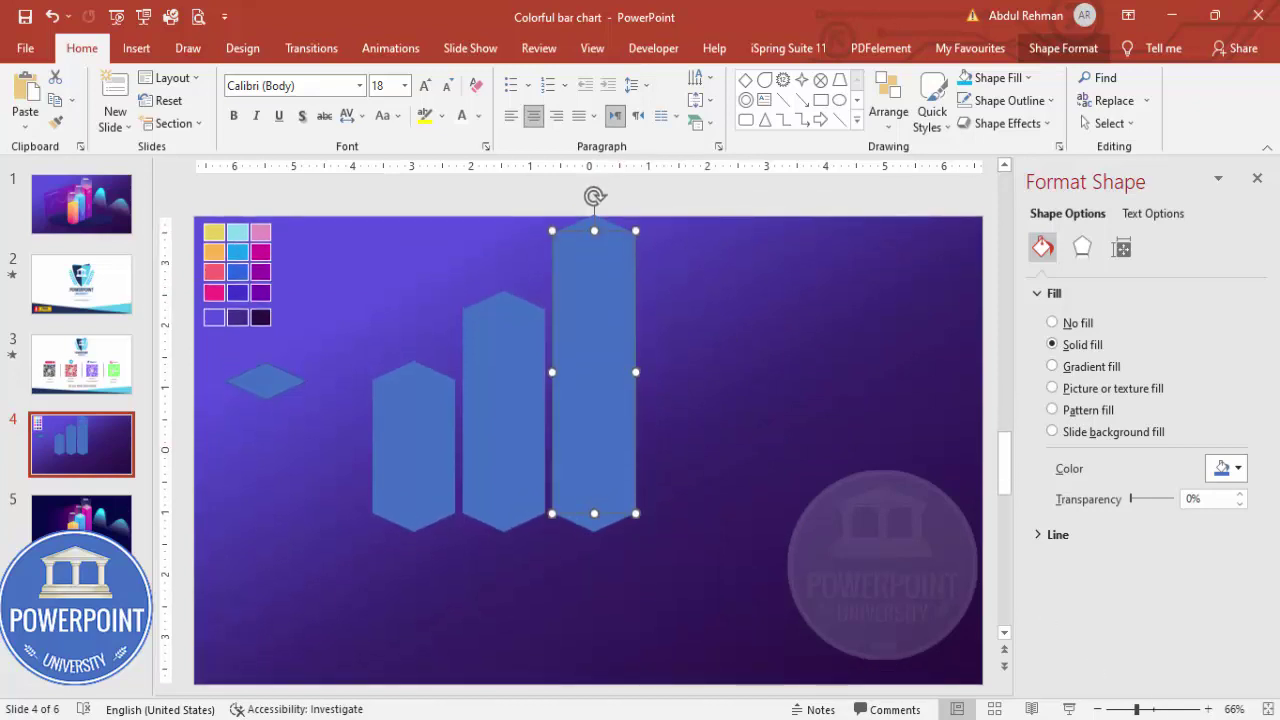
Step: Inspect the tall column's peaked top up close, deleting and restoring its rectangle
left_click(1177, 709)
scroll(713, 437, "up", 5)
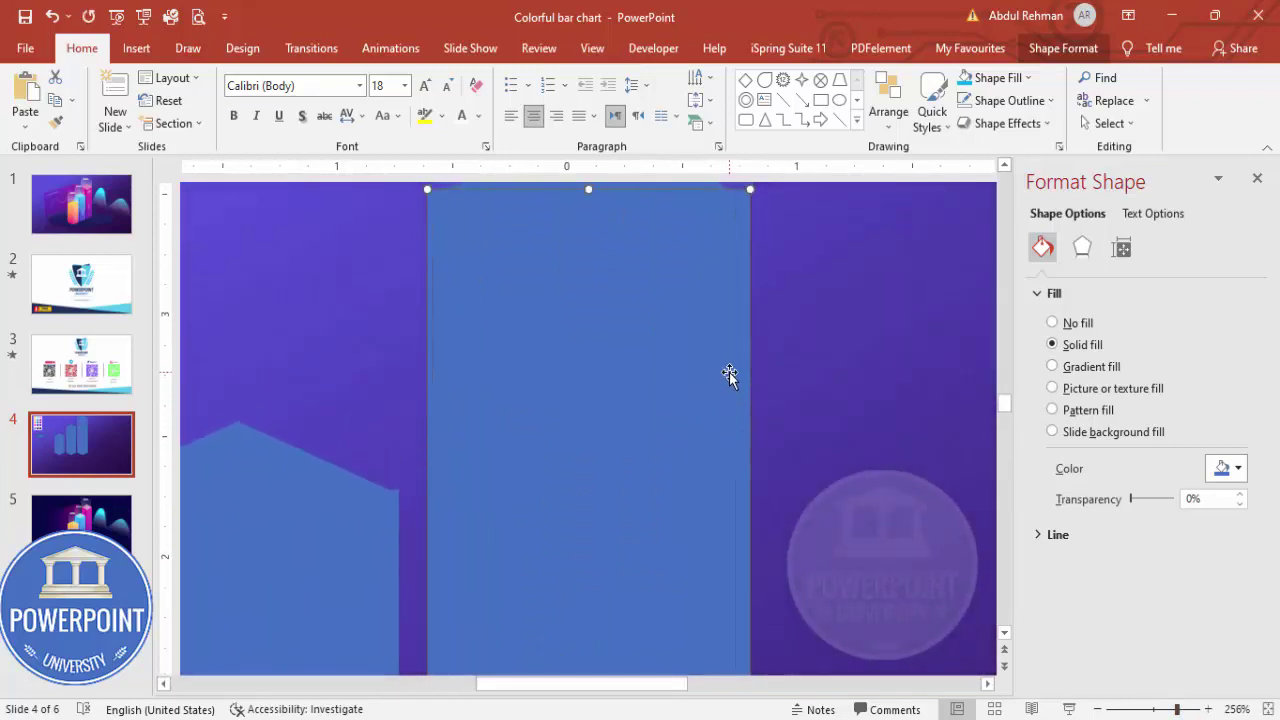
scroll(664, 254, "up", 1)
key("Delete")
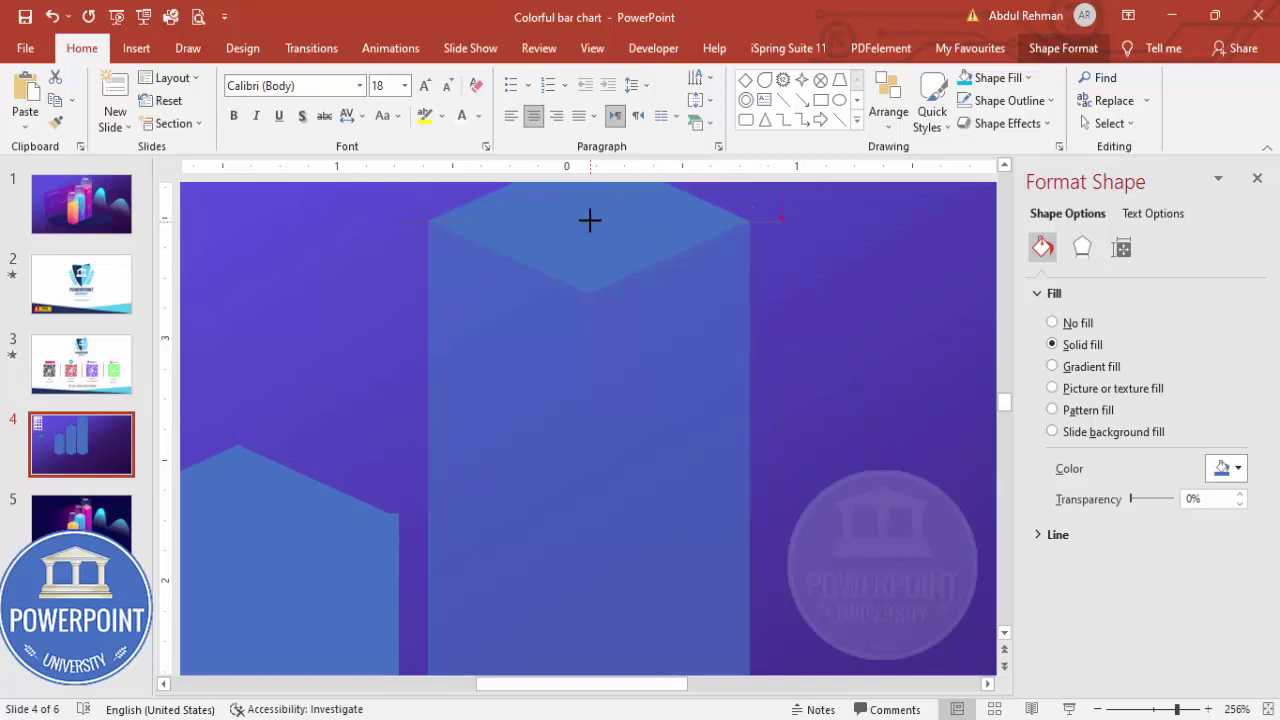
key("ctrl+z")
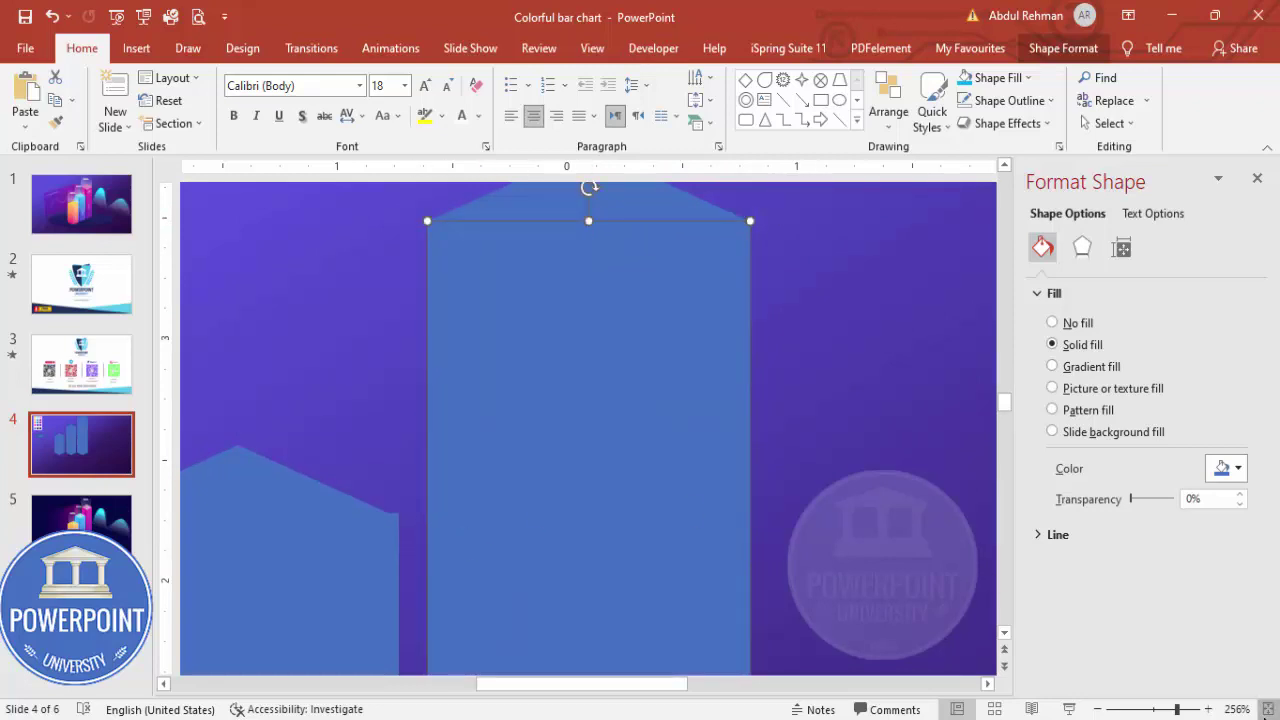
left_click(1262, 709)
key("ctrl+z")
Step: Union the left column's top, body and bottom into one shape
left_click(410, 359)
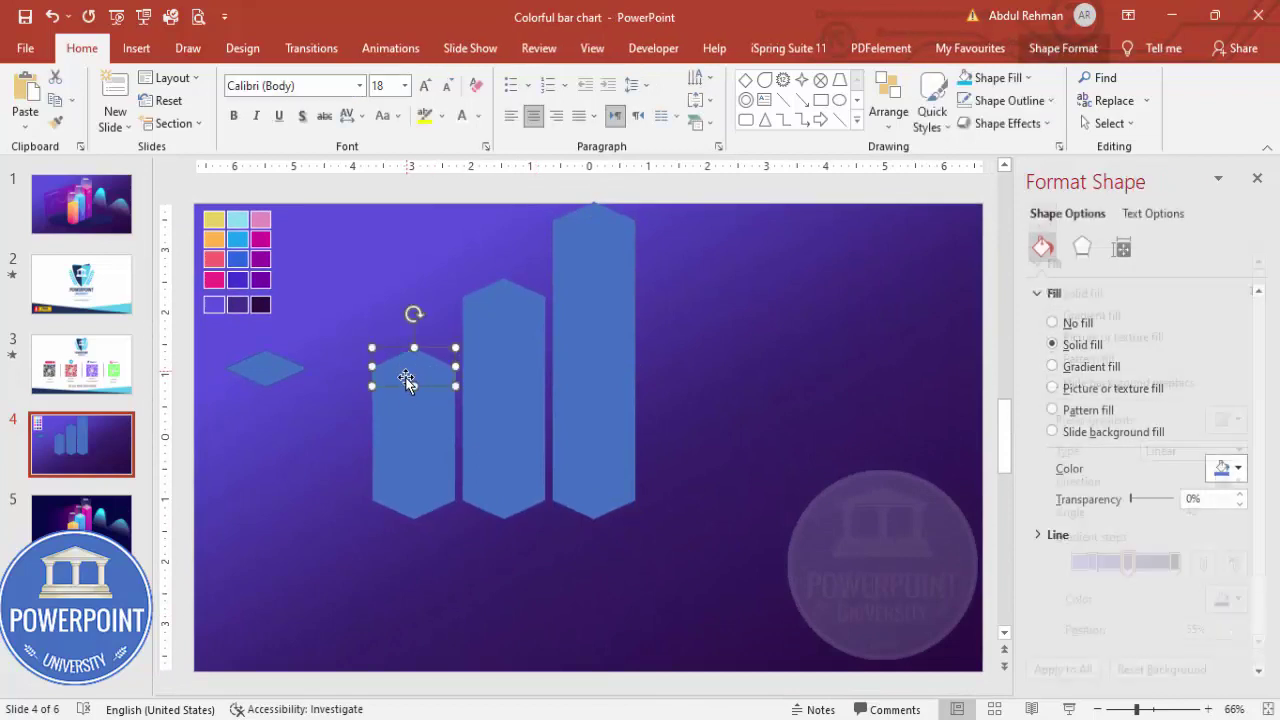
left_click(401, 493, "shift")
left_click(407, 510, "shift")
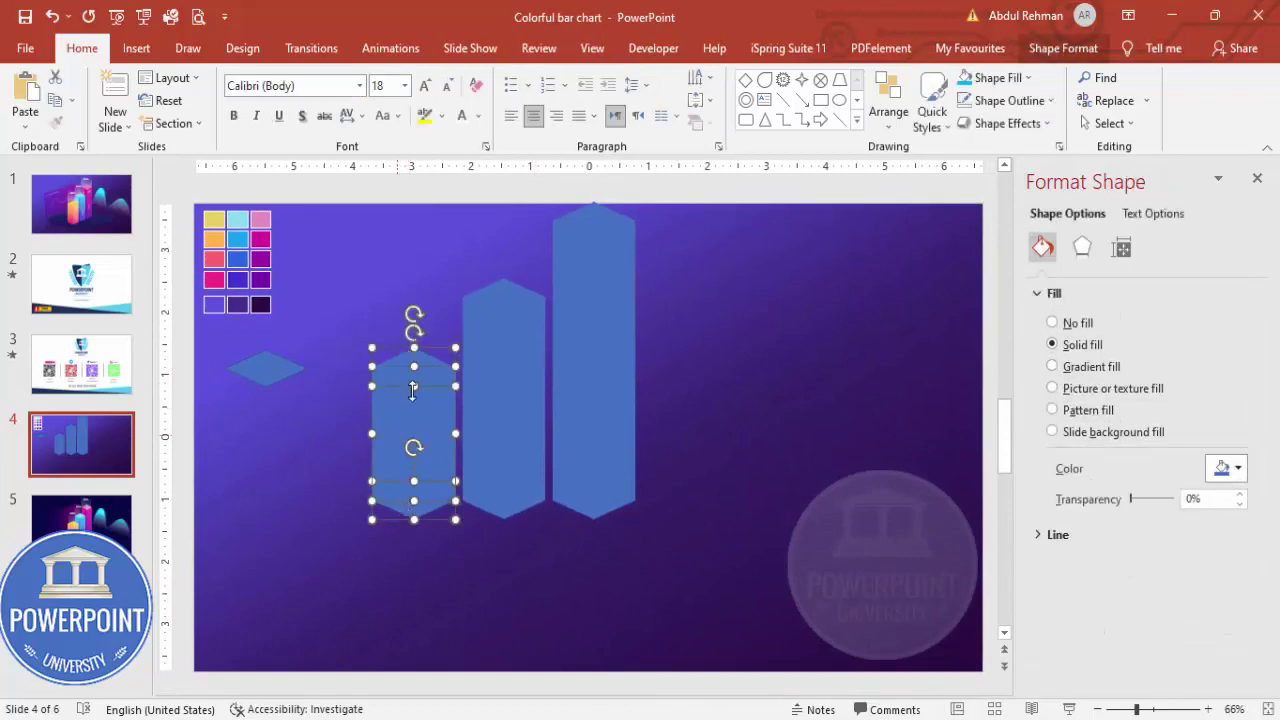
left_click(1063, 48)
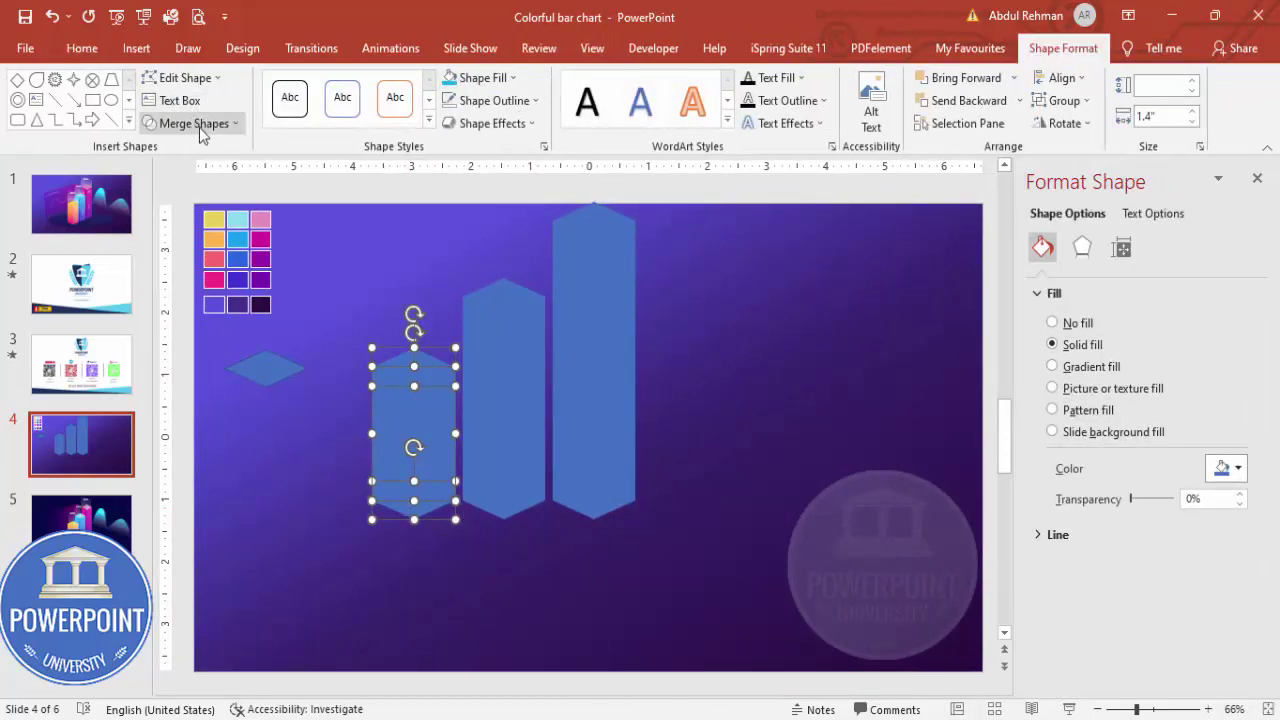
left_click(196, 123)
left_click(185, 148)
Step: Union the middle column's three pieces into one shape
left_click(506, 290)
left_click(509, 432, "shift")
left_click(505, 505, "shift")
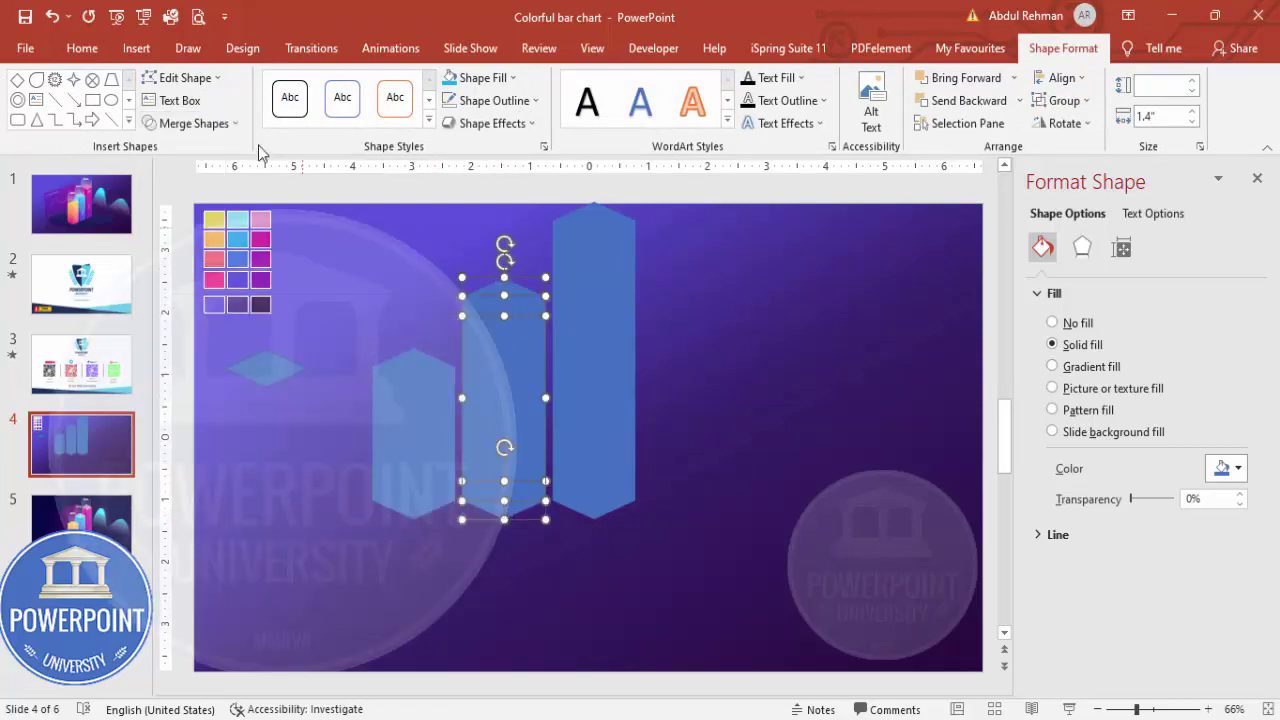
left_click(196, 123)
left_click(180, 146)
Step: Union the right column's three pieces into one shape
left_click(586, 233)
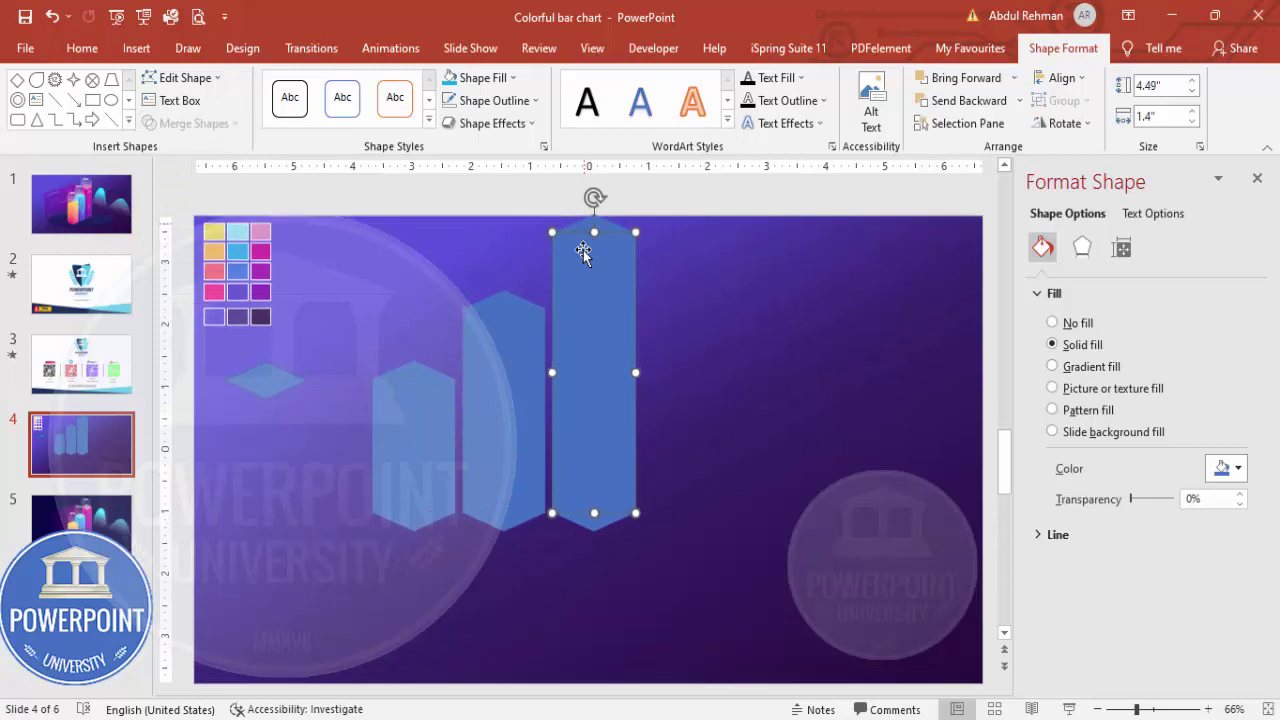
left_click(609, 214)
left_click(604, 240)
left_click(597, 459, "shift")
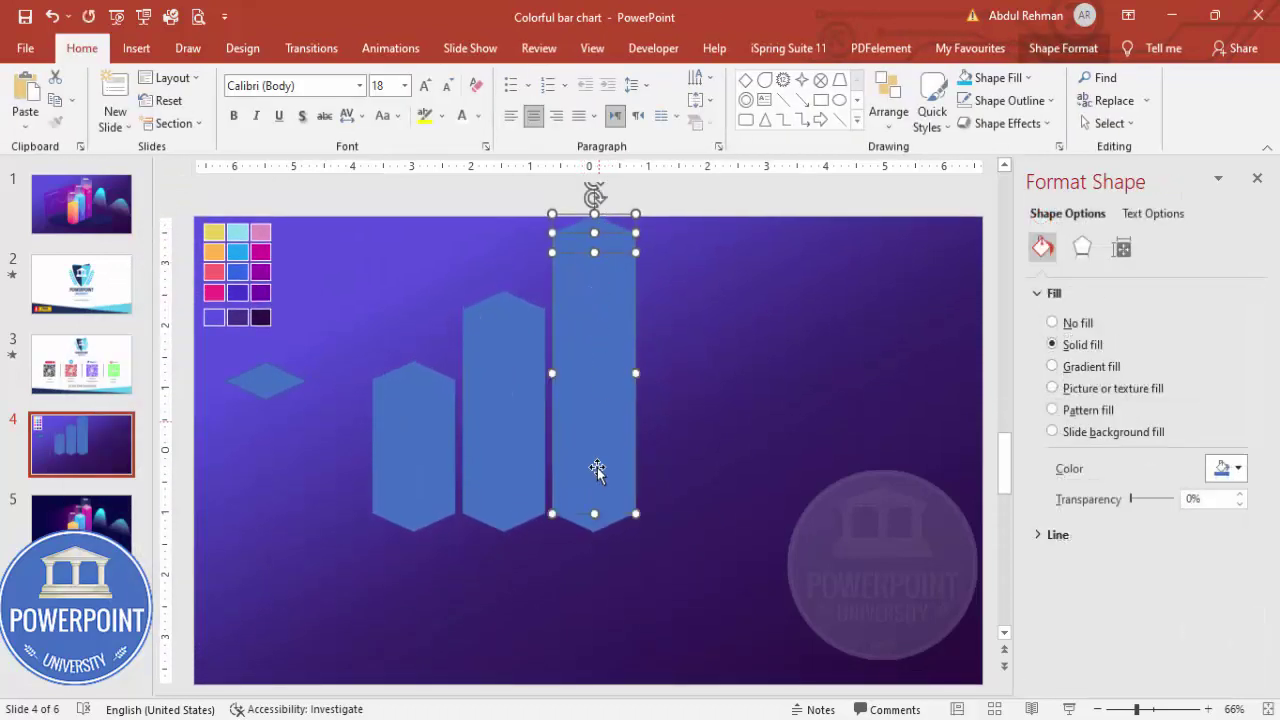
left_click(597, 522, "shift")
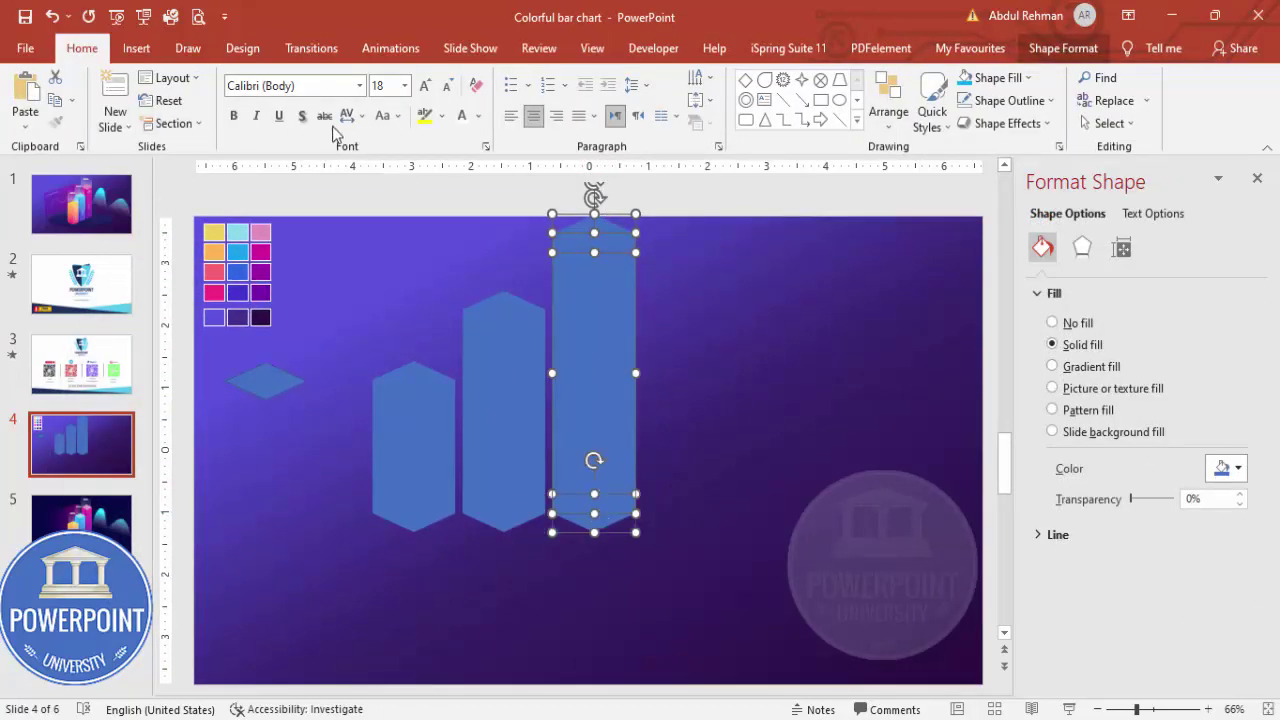
left_click(1063, 48)
left_click(195, 123)
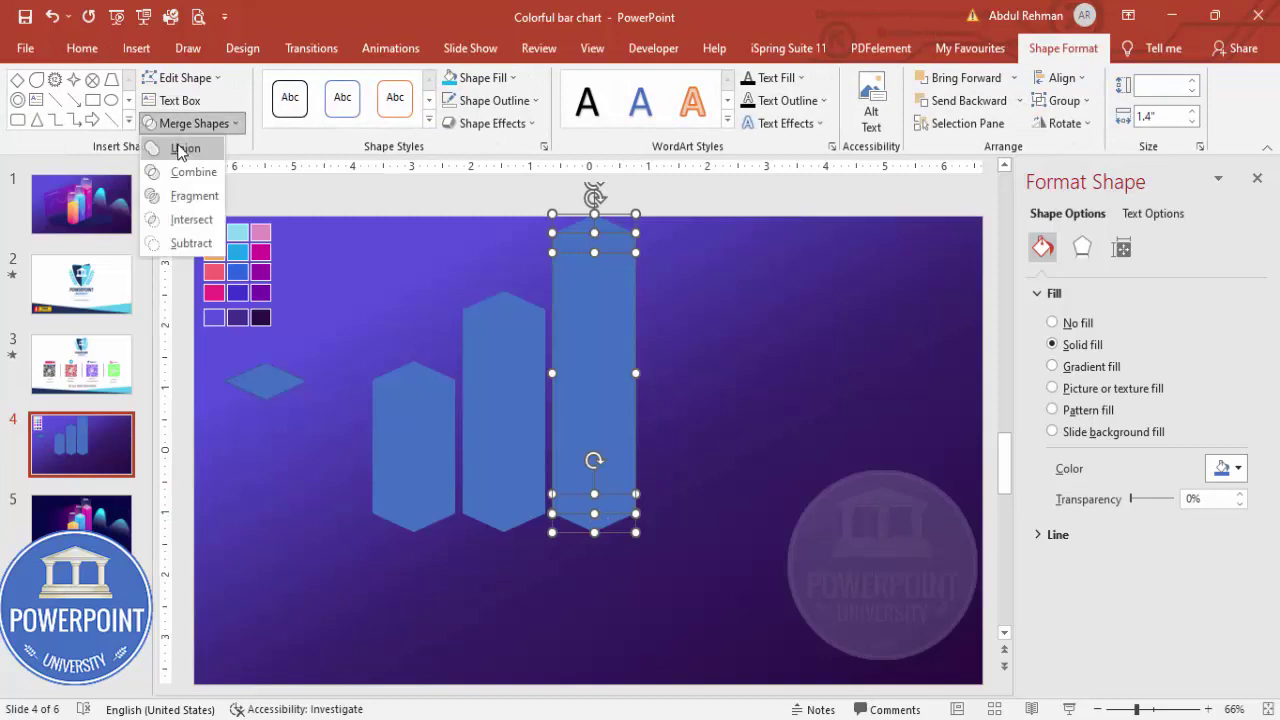
left_click(181, 150)
Step: Move all three merged columns right and down on the slide
left_click(423, 463)
left_click(474, 451, "shift")
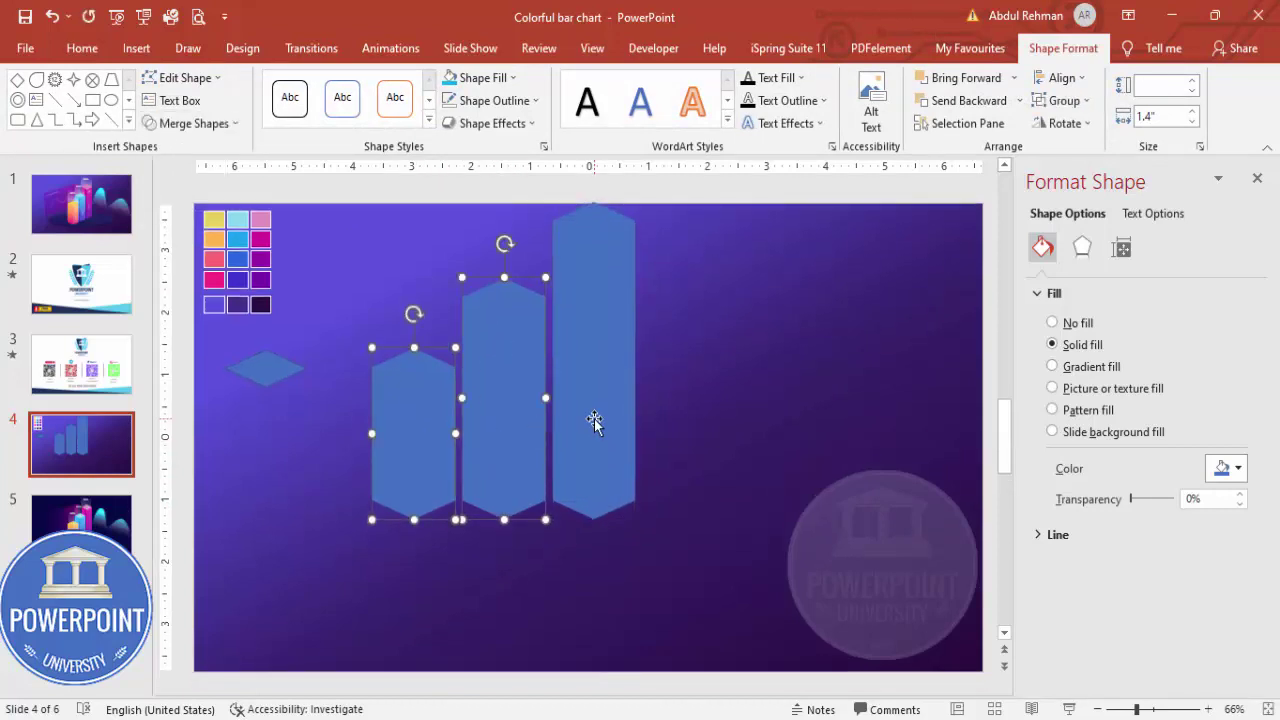
left_click(594, 423, "shift")
left_click_drag(600, 421, 678, 505)
left_click(738, 469)
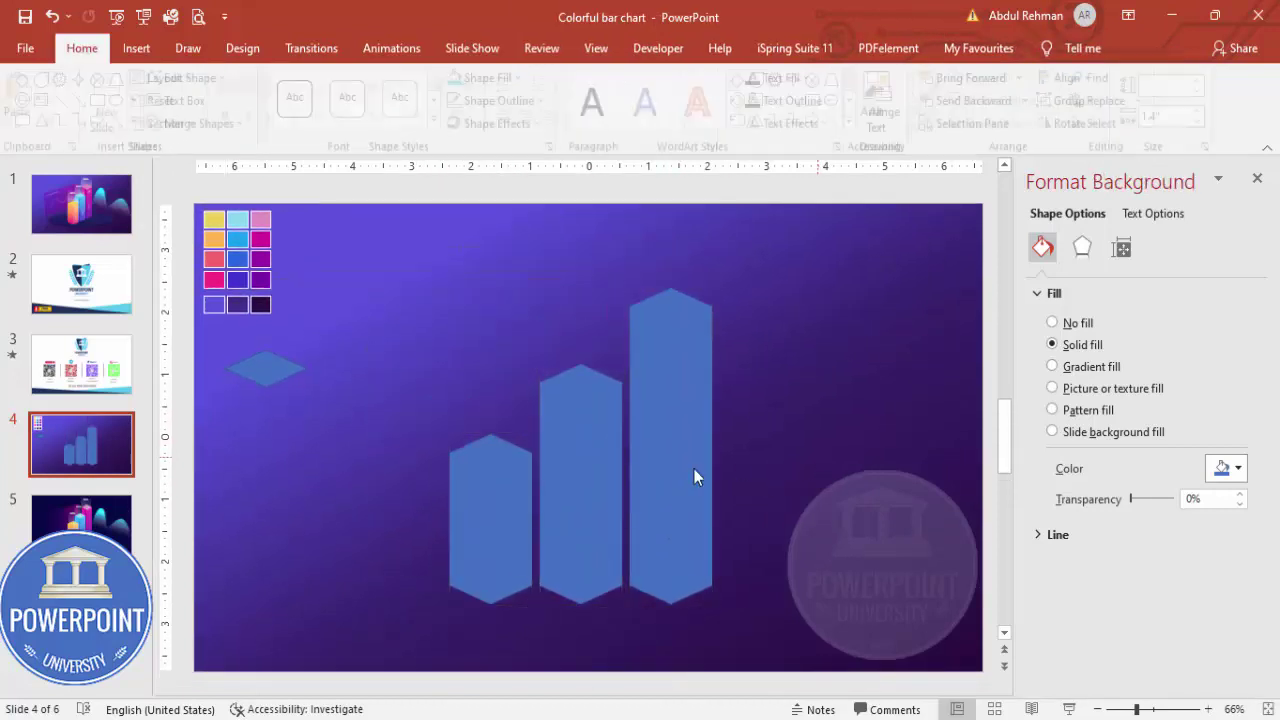
Step: Switch the left column to a linear gradient running top to bottom
left_click(492, 507)
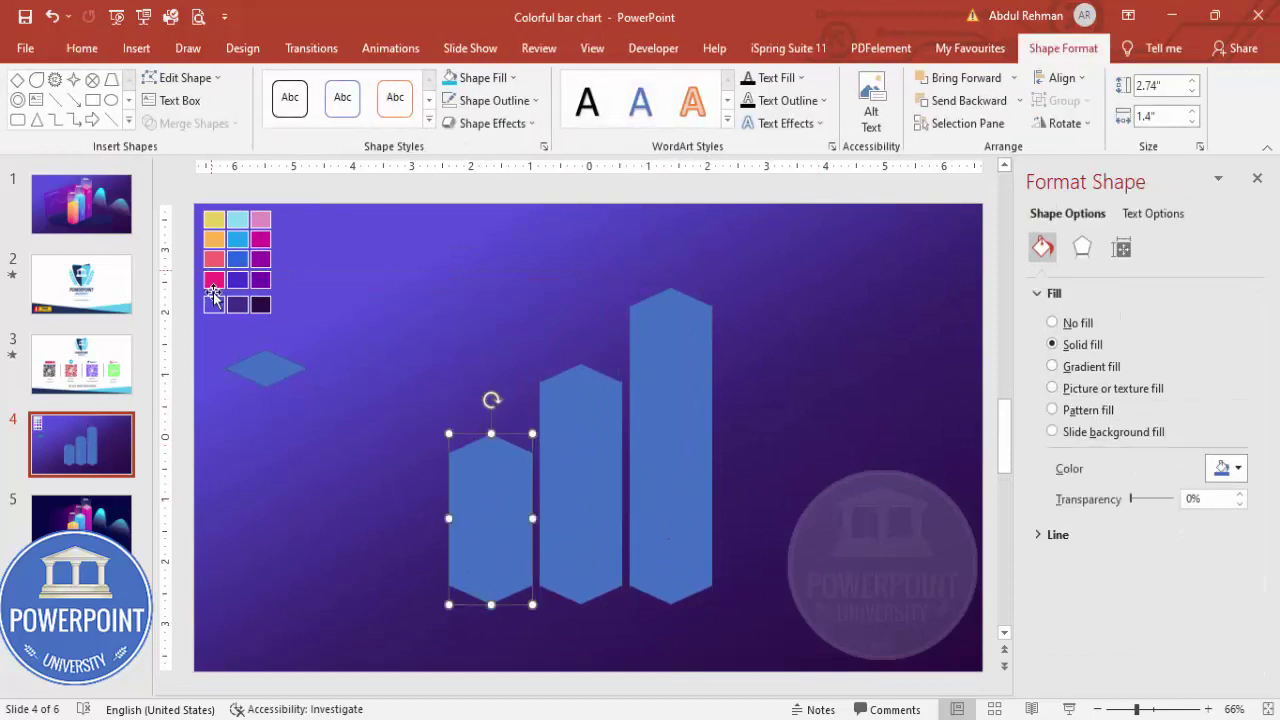
left_click(1090, 370)
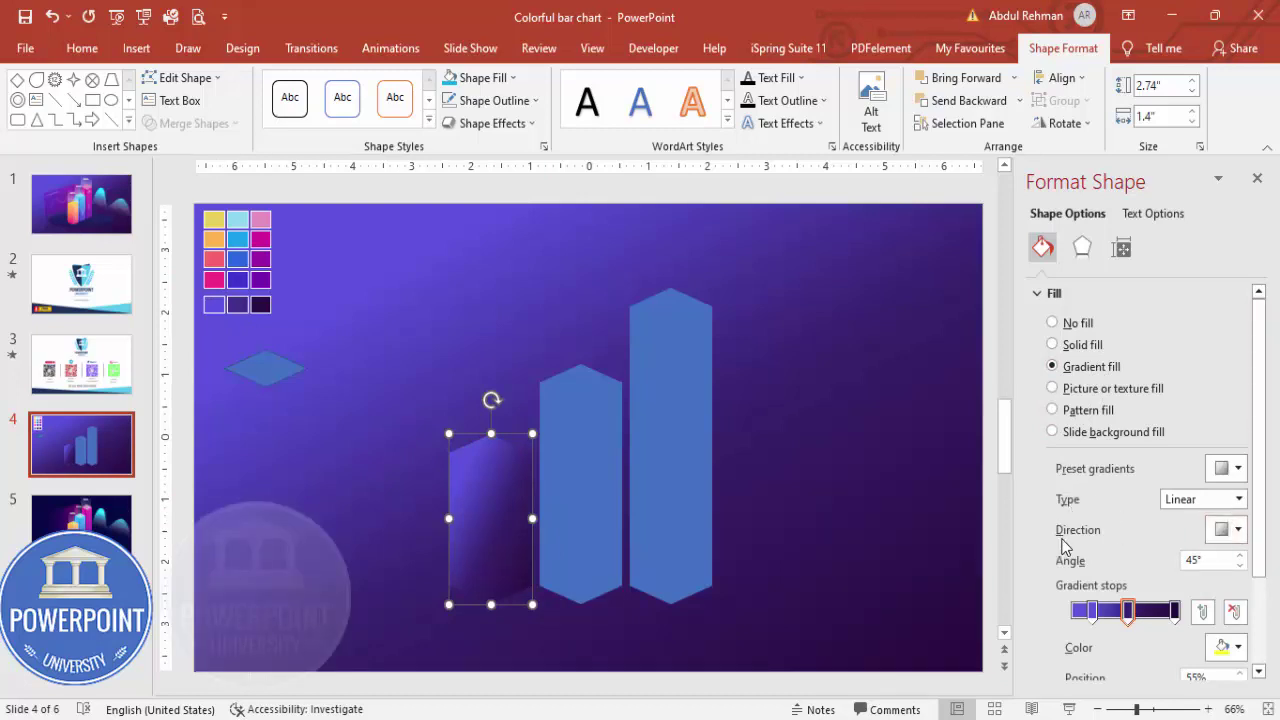
left_click(1212, 538)
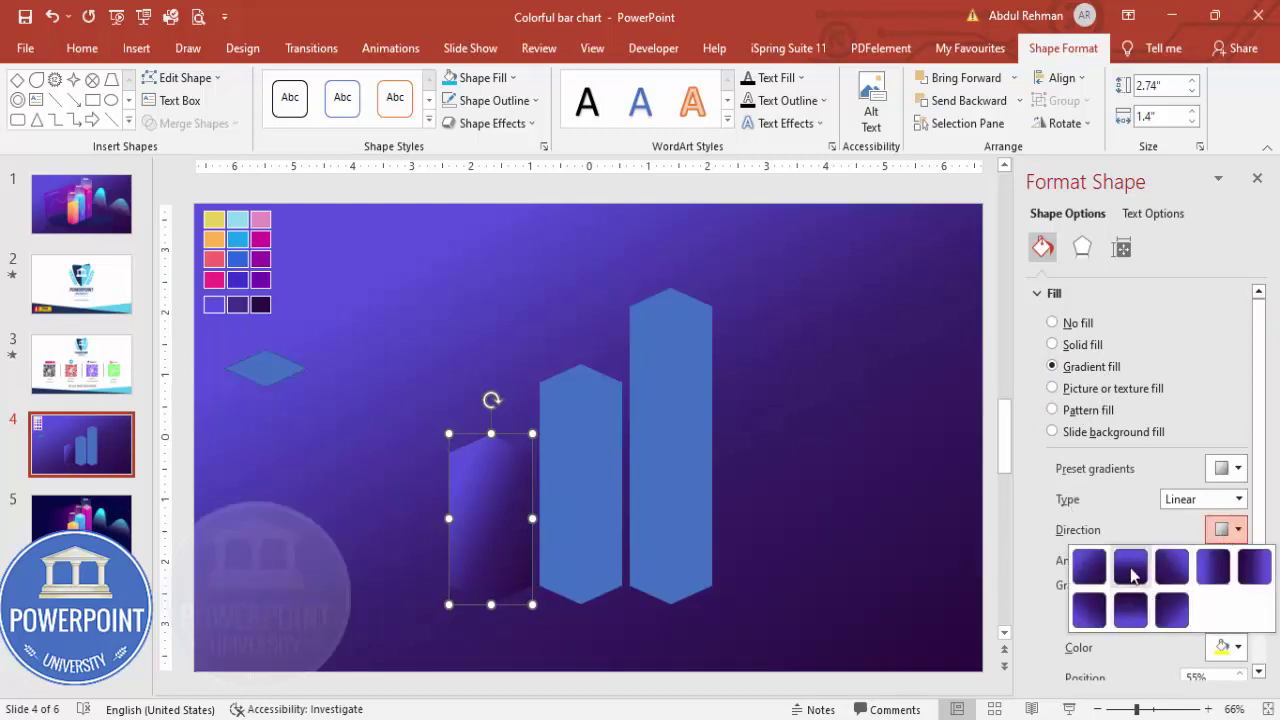
left_click(1131, 568)
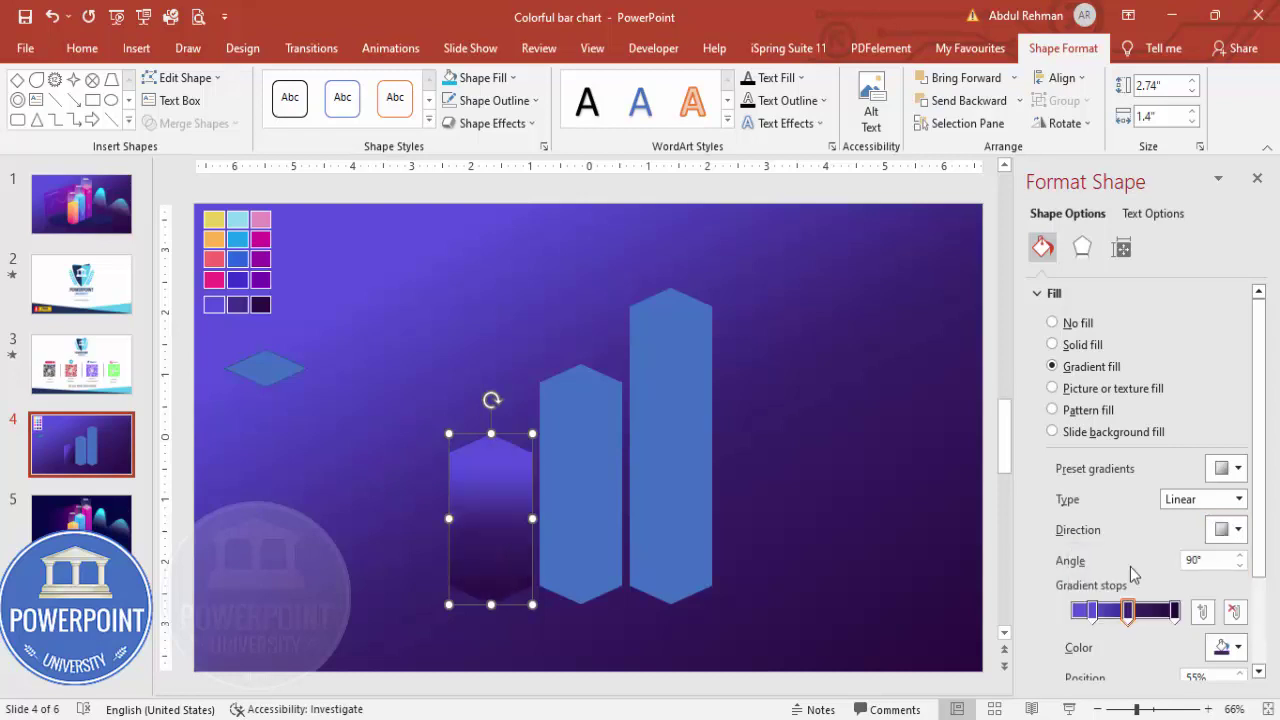
Step: Eyedrop pink into the last stop, a swatch into the middle stop, orange at 20%
left_click(1176, 611)
left_click(1224, 647)
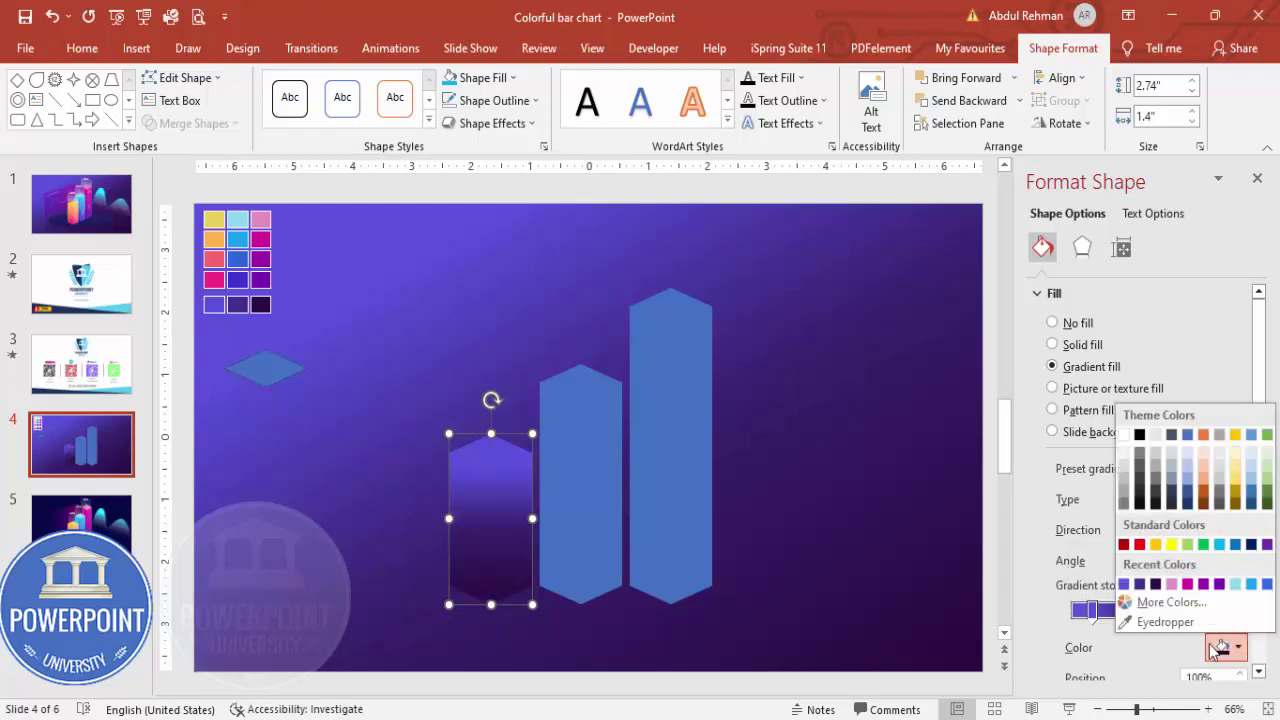
left_click(1152, 622)
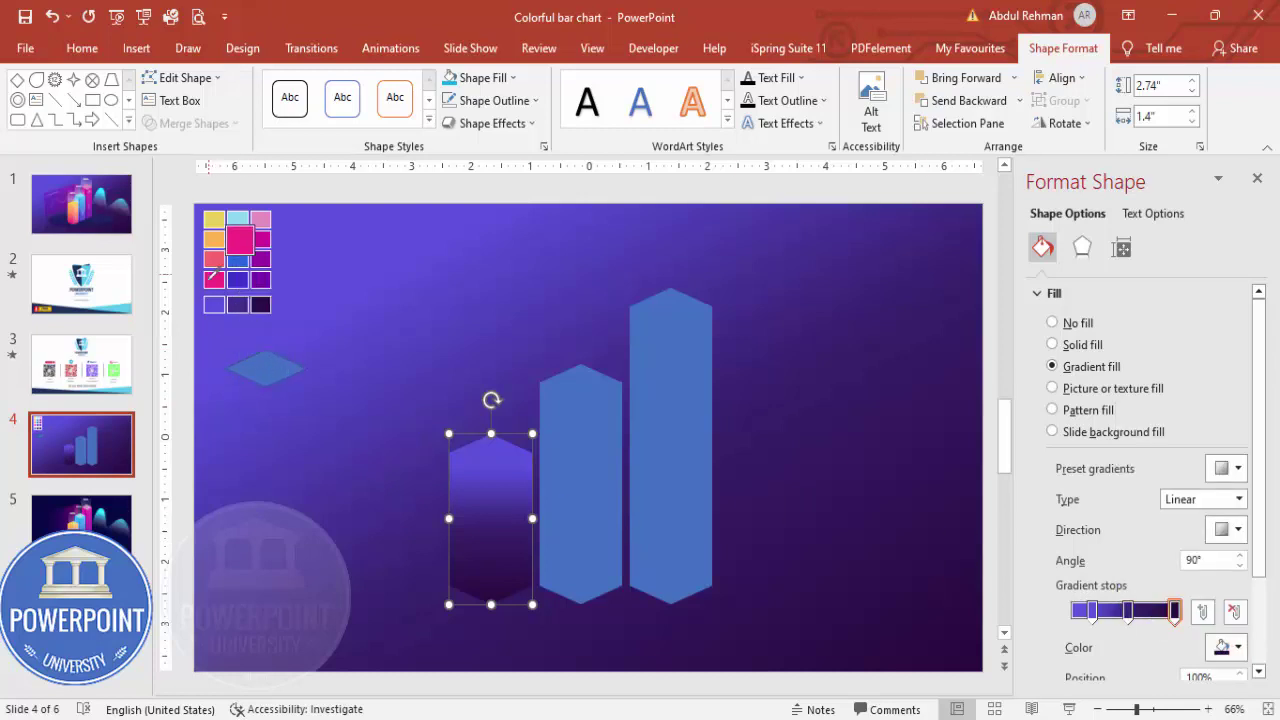
left_click(210, 282)
left_click(1128, 610)
left_click(1224, 647)
left_click(1146, 622)
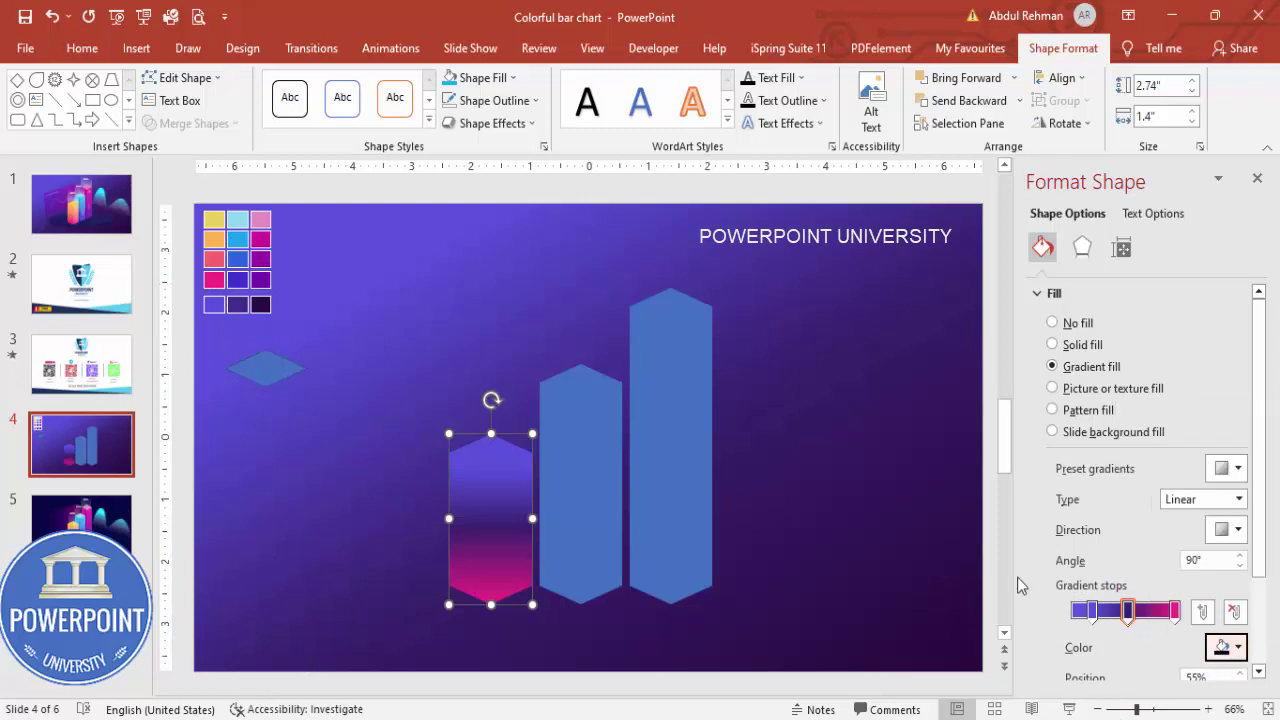
left_click(258, 221)
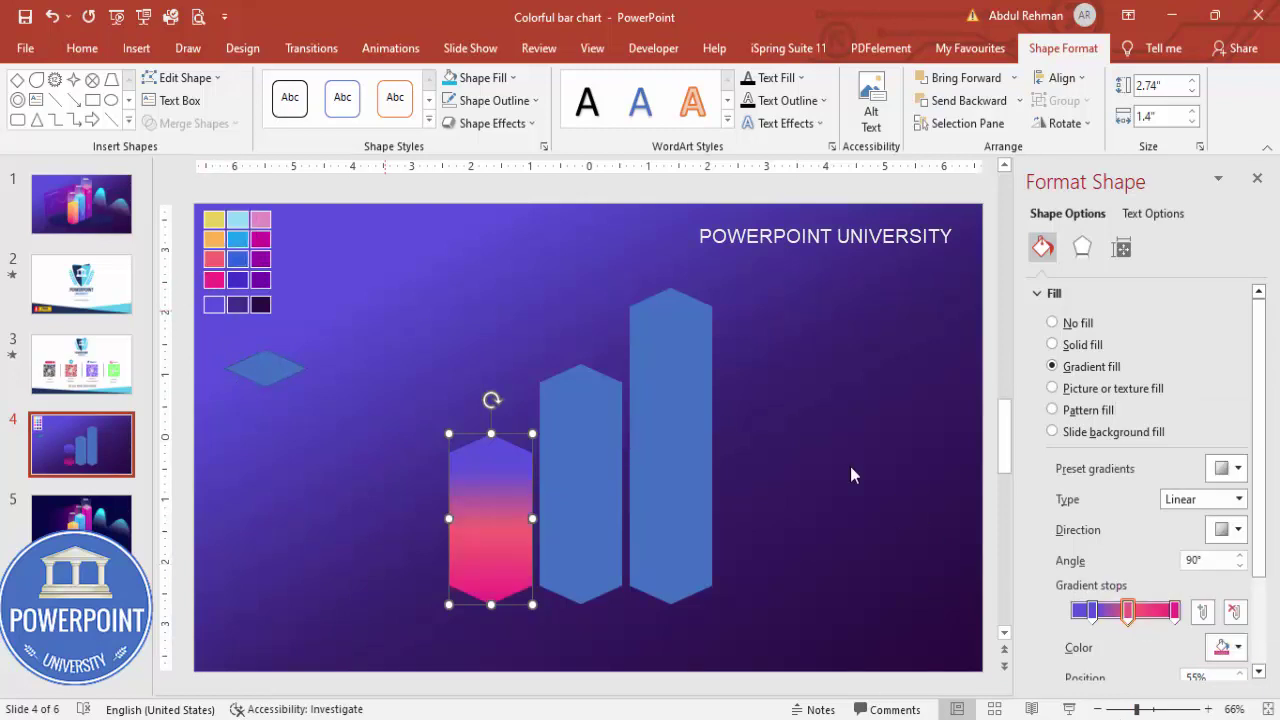
left_click(1096, 610)
left_click(1226, 647)
left_click(1145, 692)
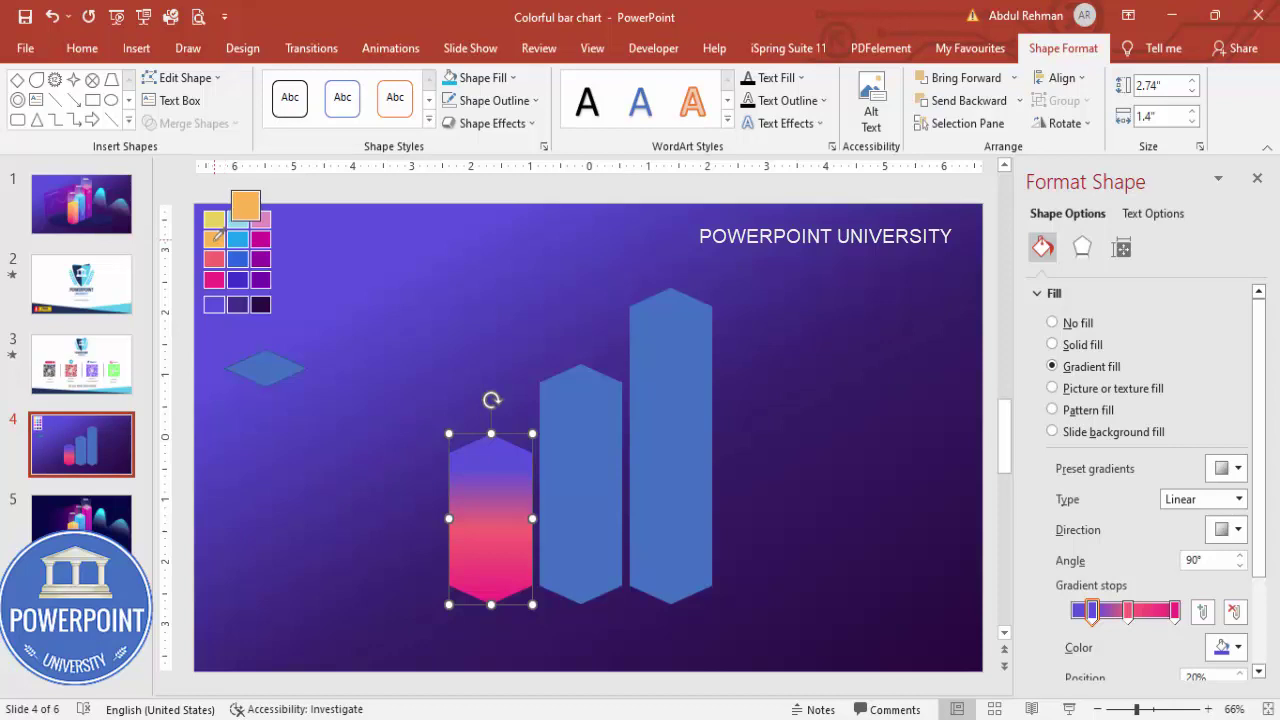
left_click(213, 238)
Step: Remove the blue diamond's outline and duplicate it beside the original
left_click(262, 366)
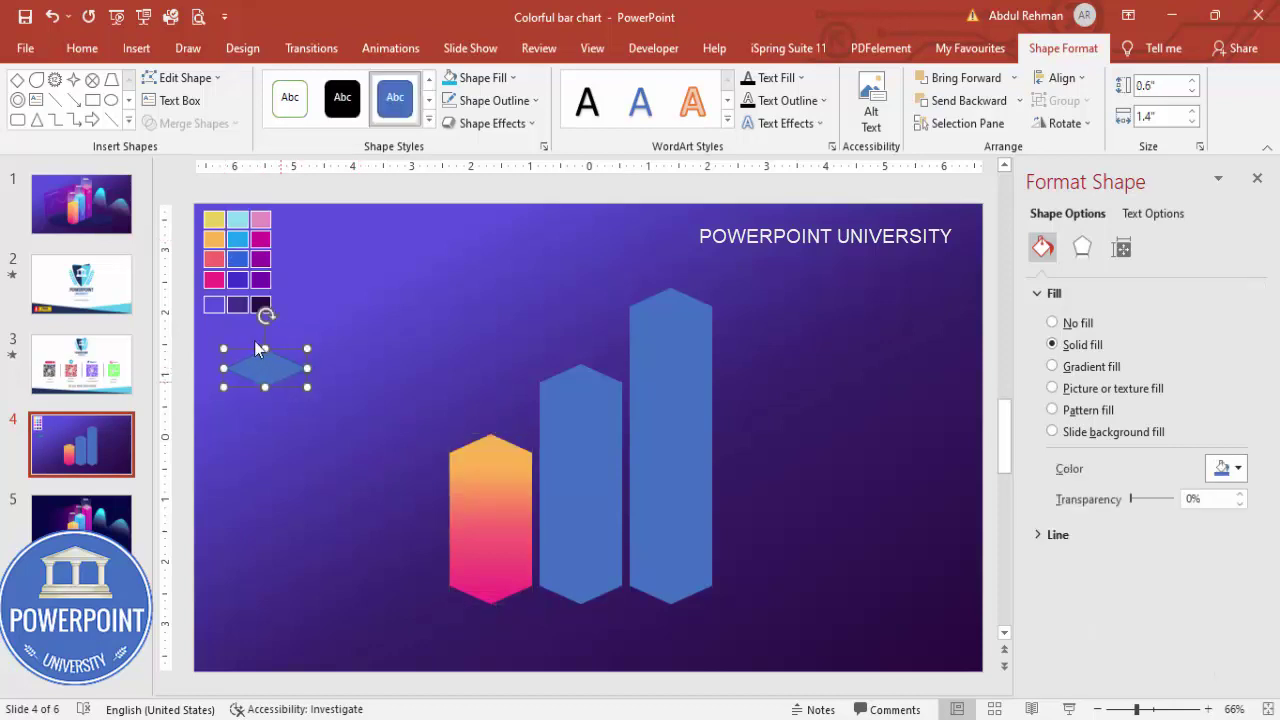
left_click(490, 100)
left_click(486, 311)
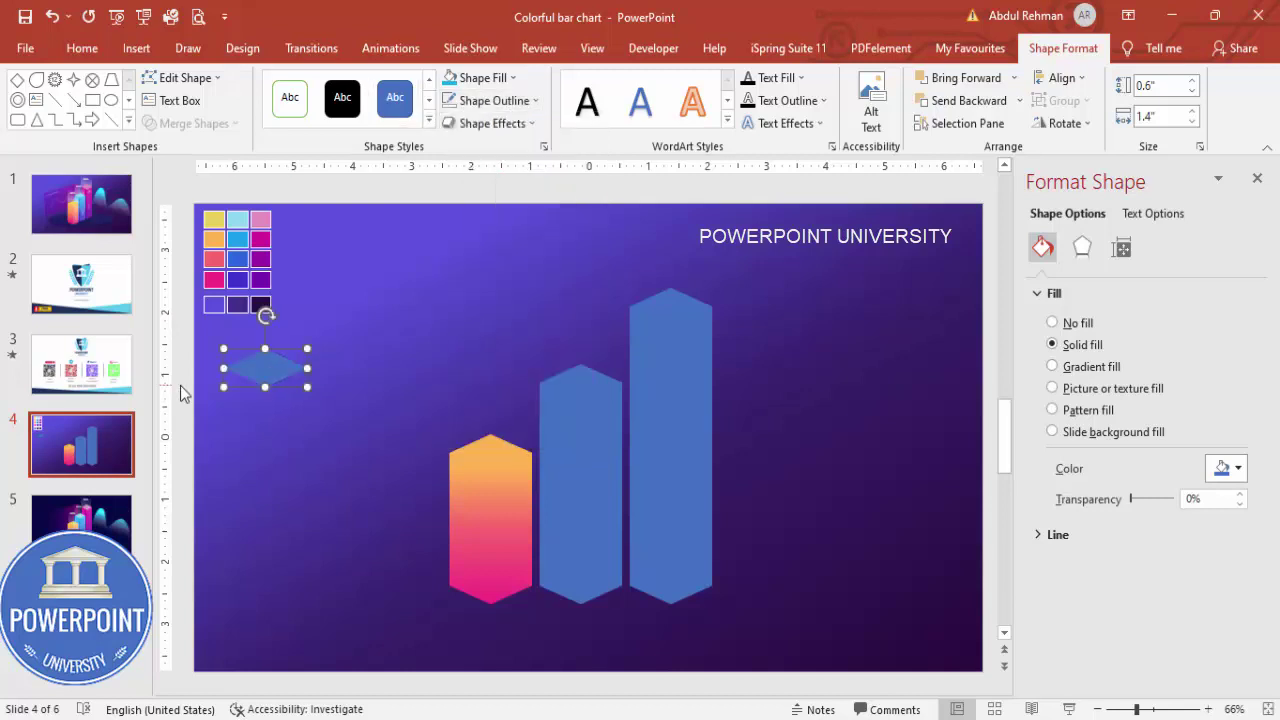
left_click_drag(265, 368, 349, 368)
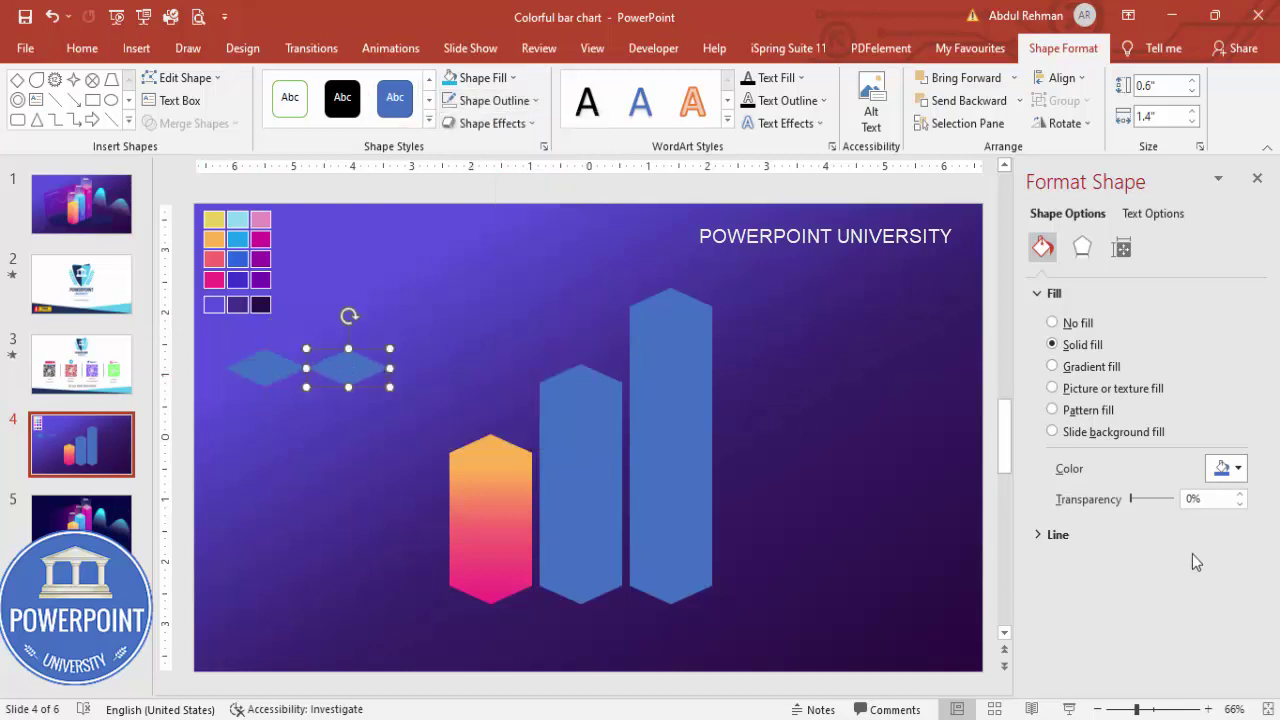
Step: Recolour the diamond copy yellow and place it on top of the orange bar
left_click(1224, 468)
left_click(1163, 704)
left_click(216, 217)
left_click_drag(337, 348, 482, 448)
left_click_drag(482, 446, 483, 446)
Step: Give the middle bar a gradient fill with a blue-purple bottom stop
left_click(571, 505)
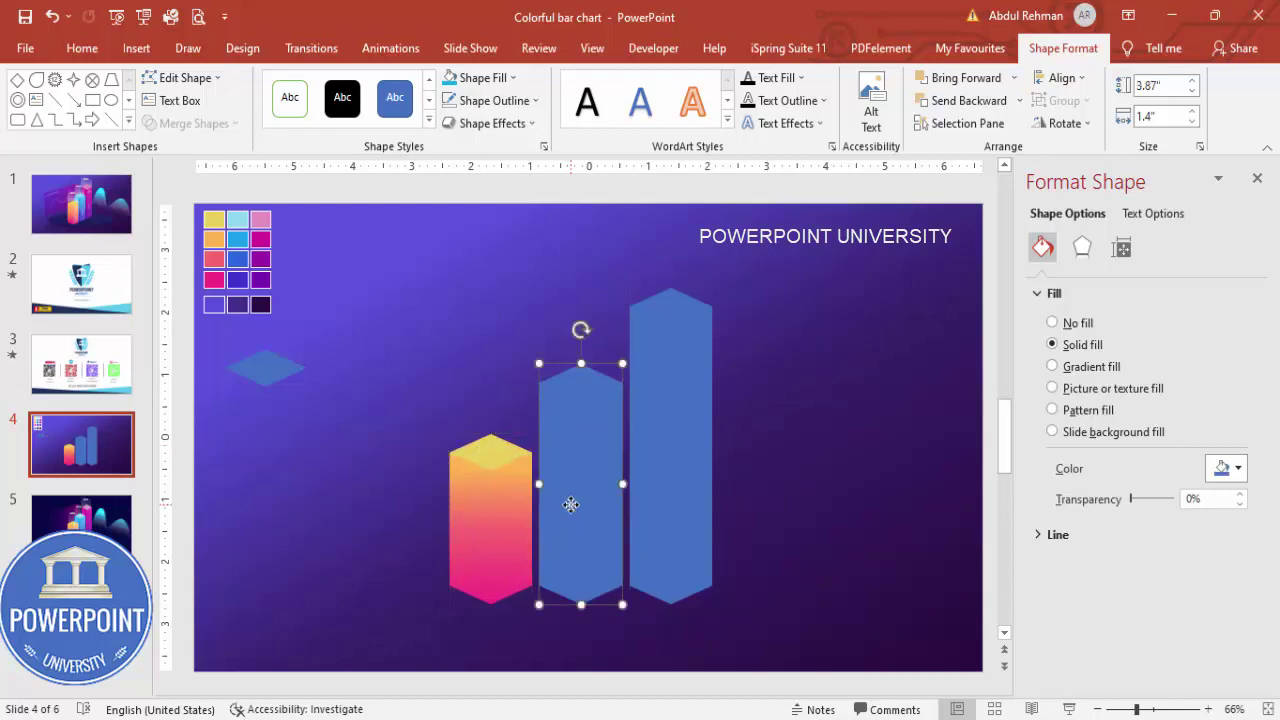
left_click(1052, 366)
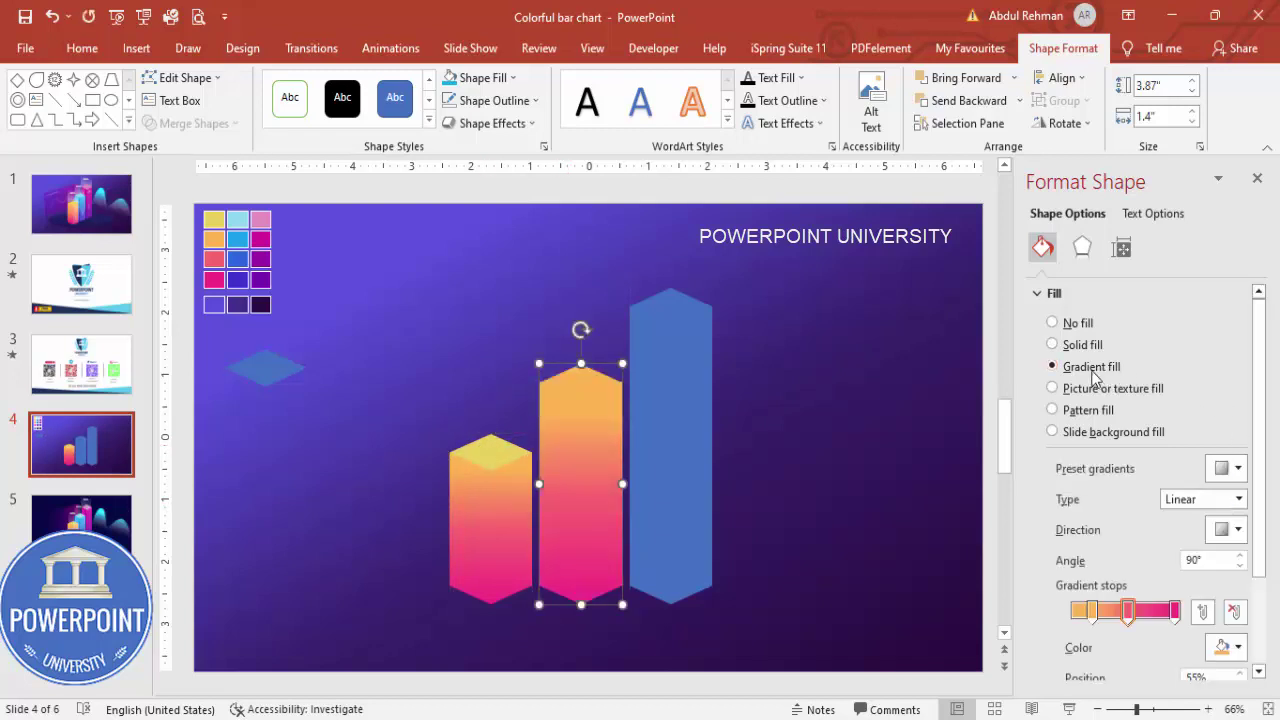
left_click(1175, 610)
left_click(1238, 647)
left_click(1158, 630)
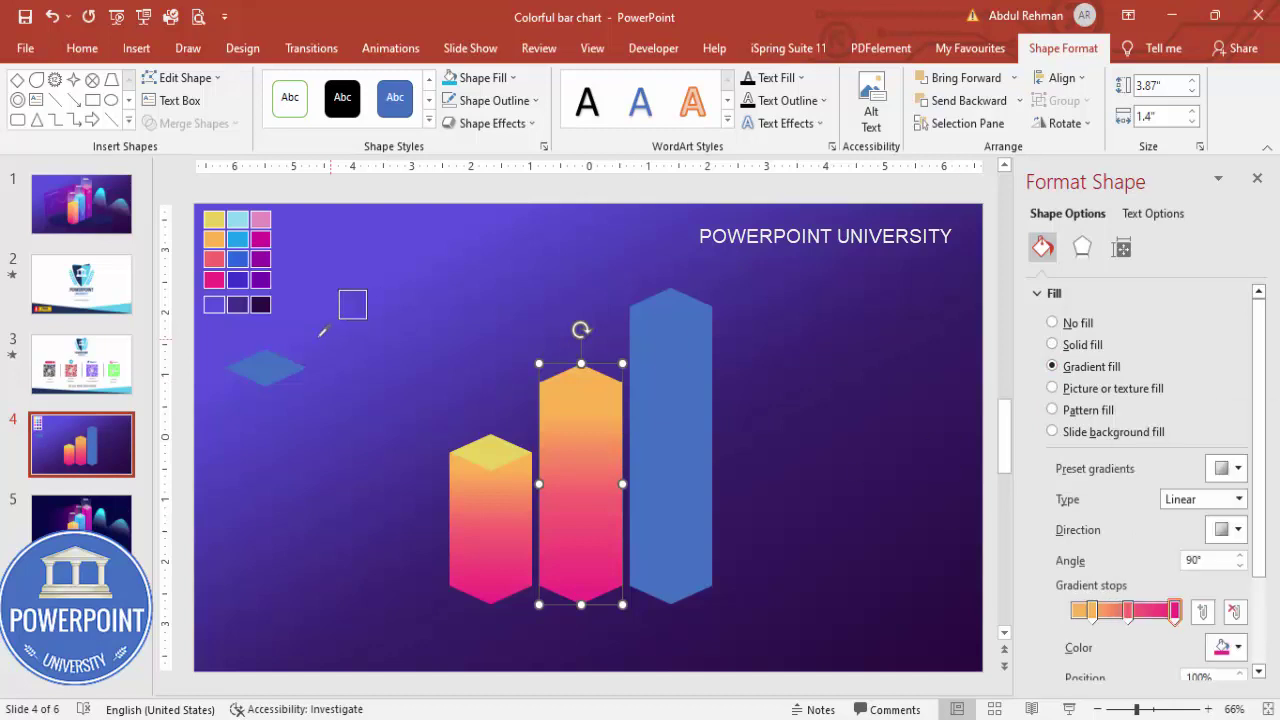
left_click(239, 282)
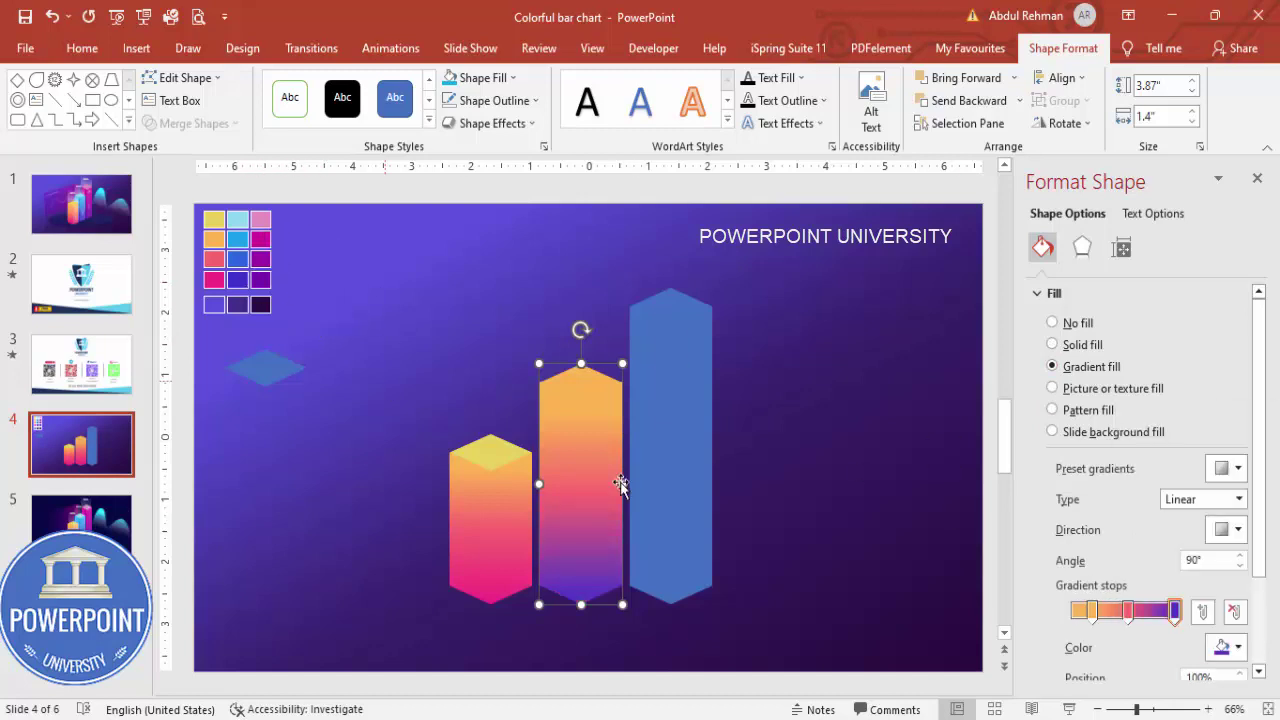
Step: Set the middle bar's middle gradient stop to blue and its top stop to cyan
left_click(1127, 610)
left_click(1238, 647)
left_click(1158, 625)
left_click(236, 242)
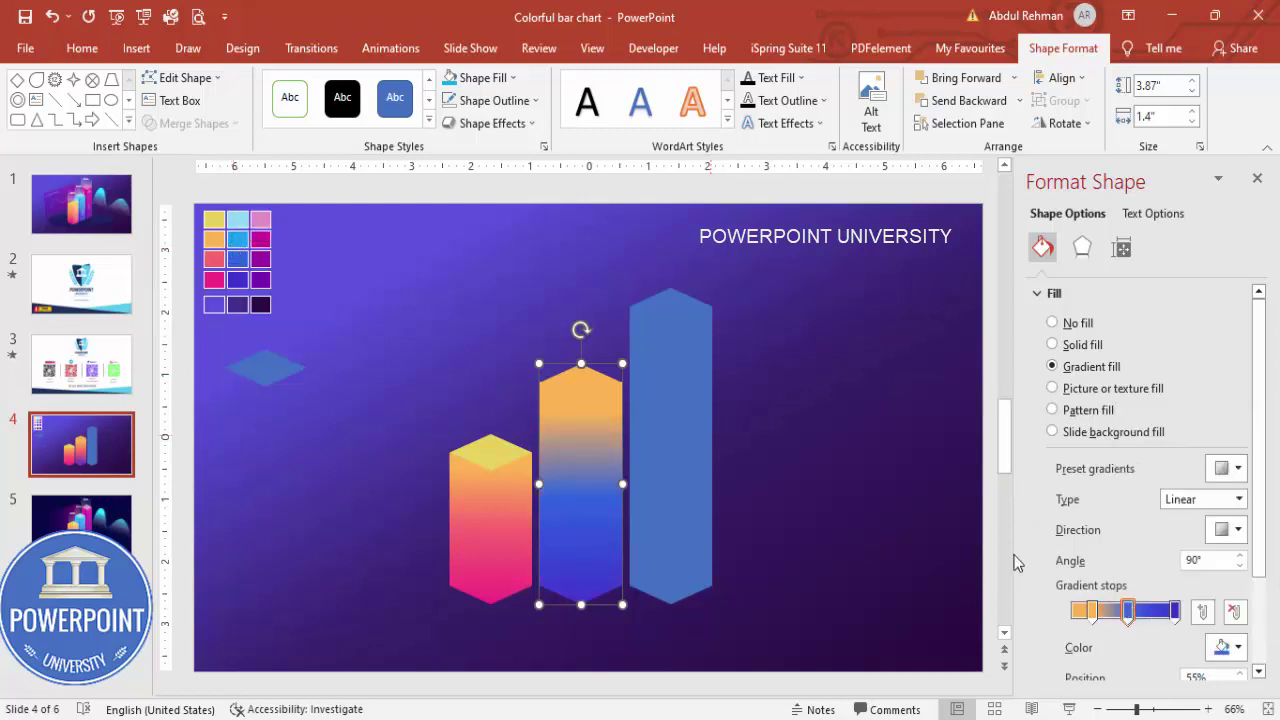
left_click(1090, 610)
left_click(1238, 647)
left_click(1158, 625)
left_click(238, 238)
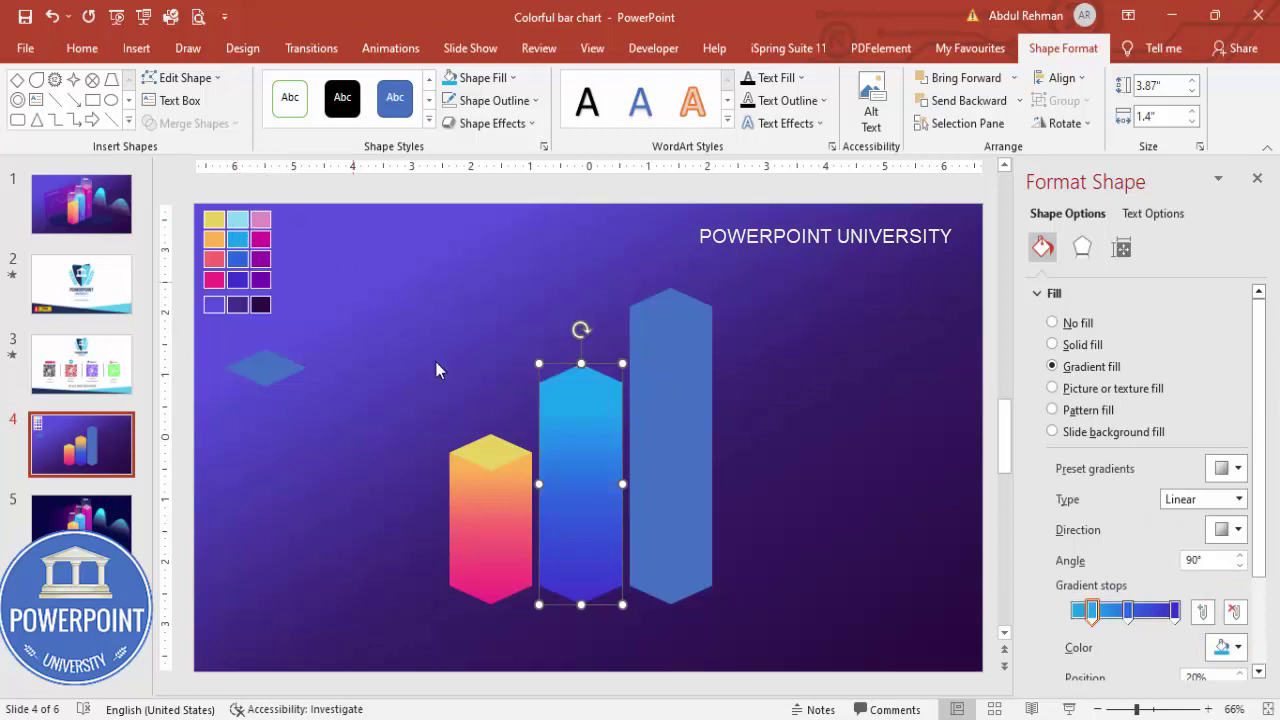
Step: Copy the yellow cap, recolour it light cyan, and set it on the middle bar
left_click(498, 452)
left_click_drag(514, 464, 563, 367)
left_click(1236, 469)
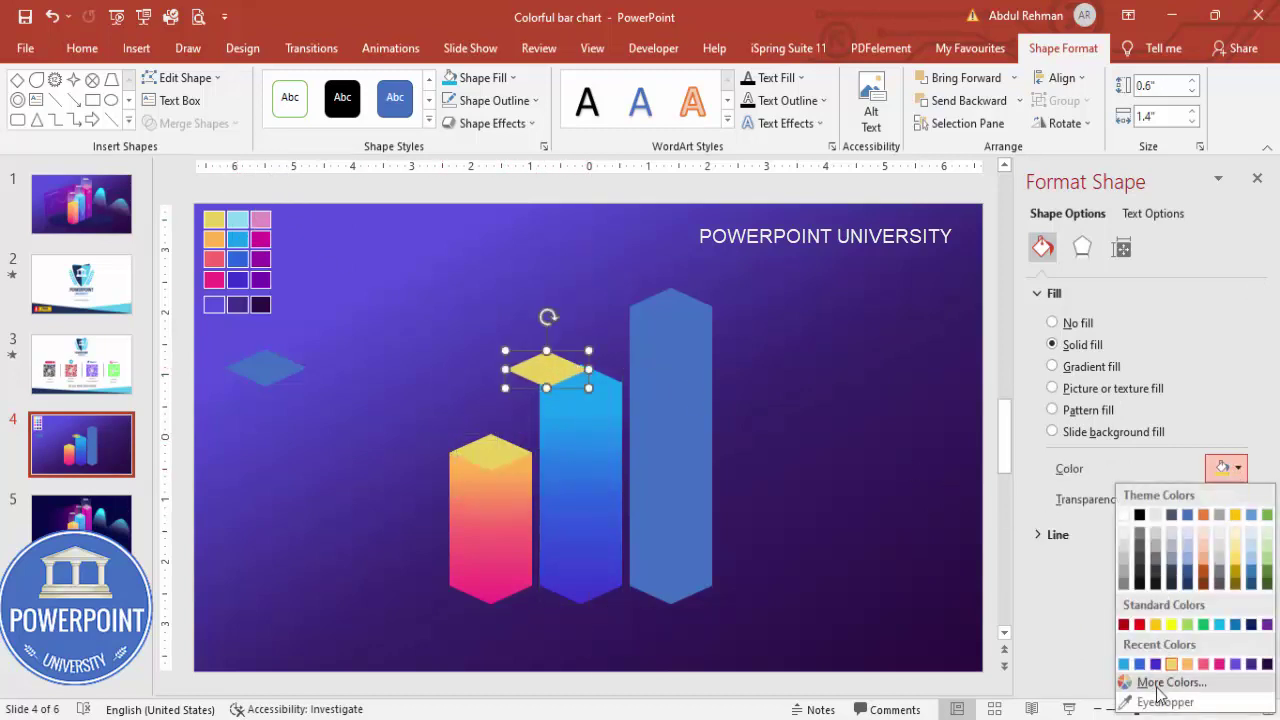
left_click(1138, 702)
left_click(240, 220)
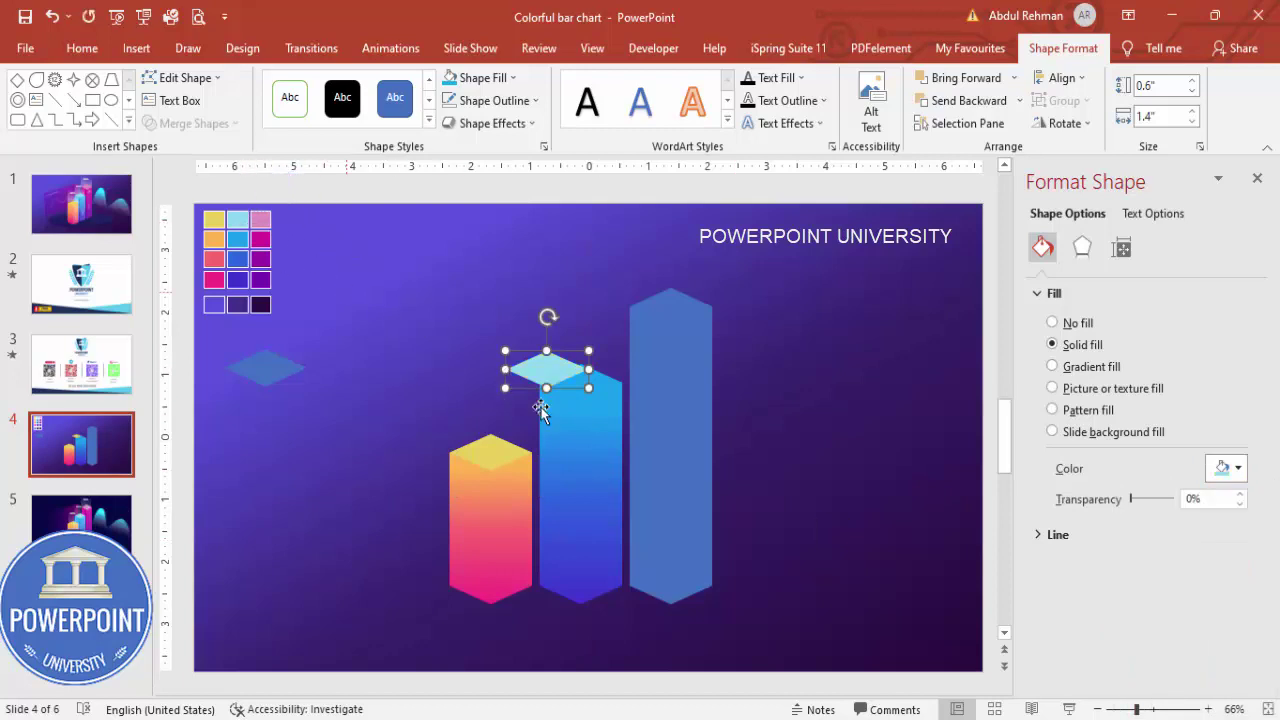
left_click_drag(538, 365, 573, 380)
left_click(667, 369)
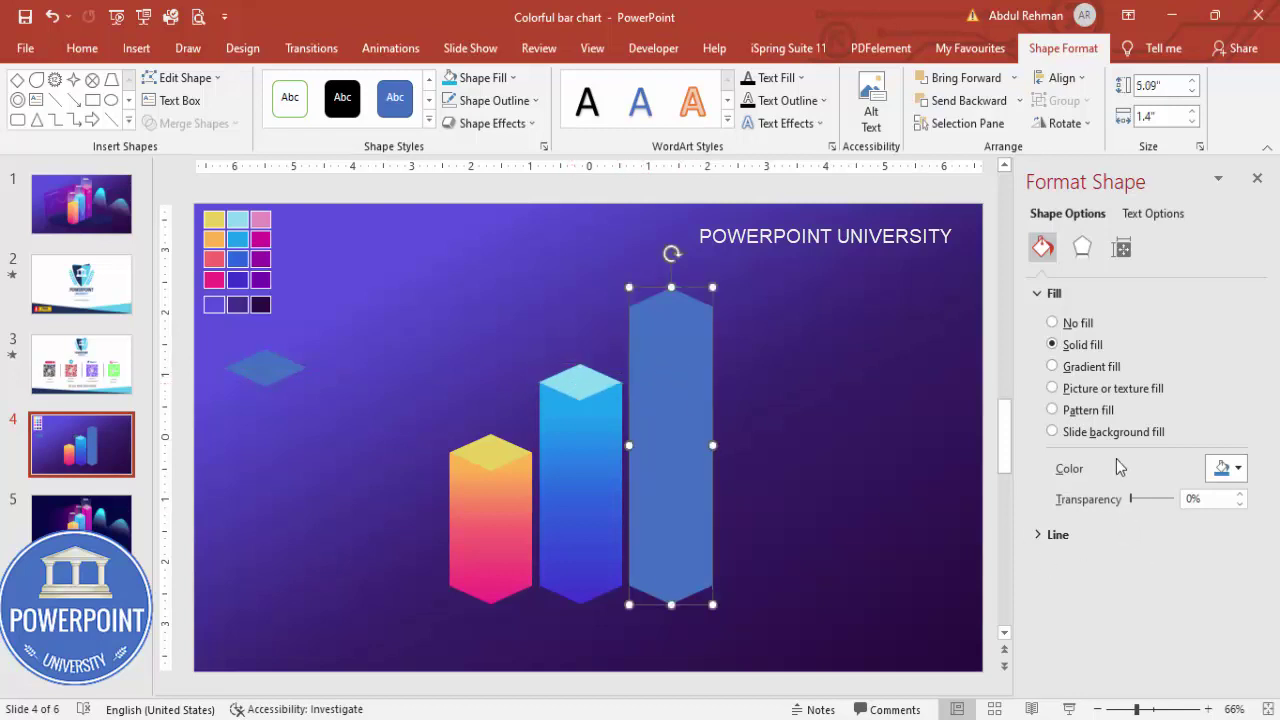
Step: Give the tallest bar a gradient fill with purple bottom and middle stops and a magenta top
left_click(1052, 366)
left_click(1175, 610)
left_click(1237, 647)
left_click(1150, 694)
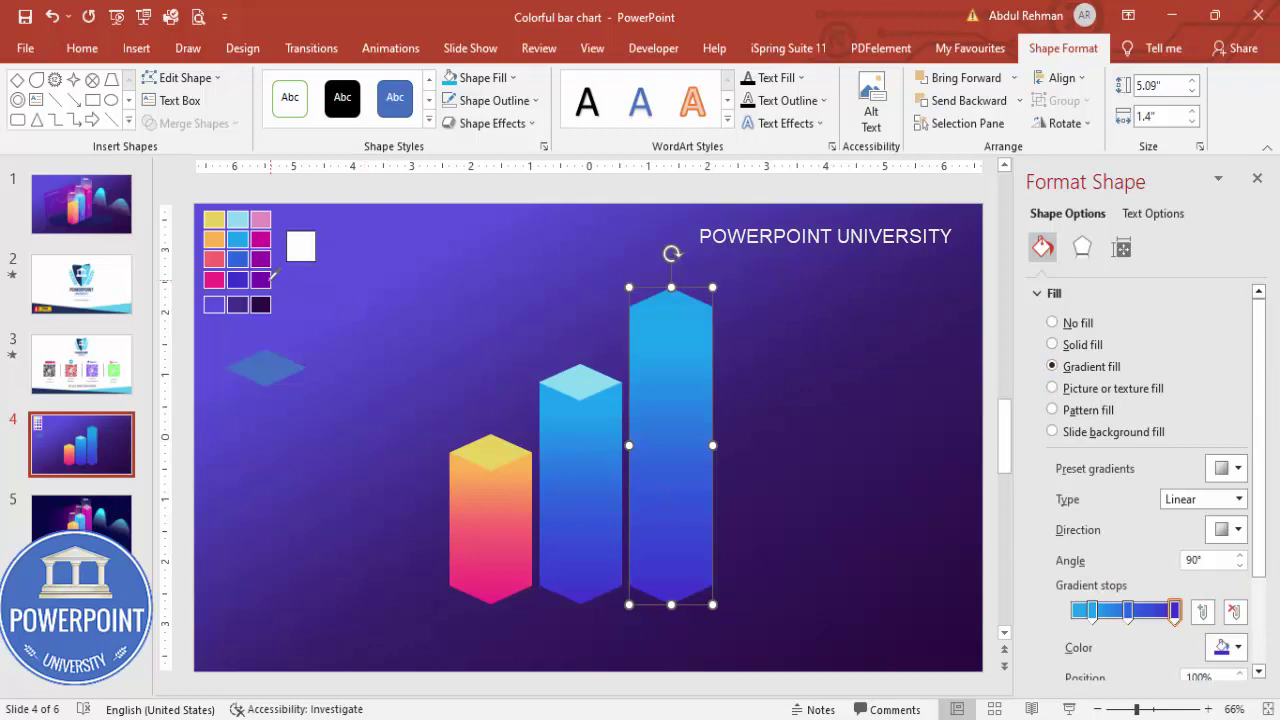
left_click(268, 281)
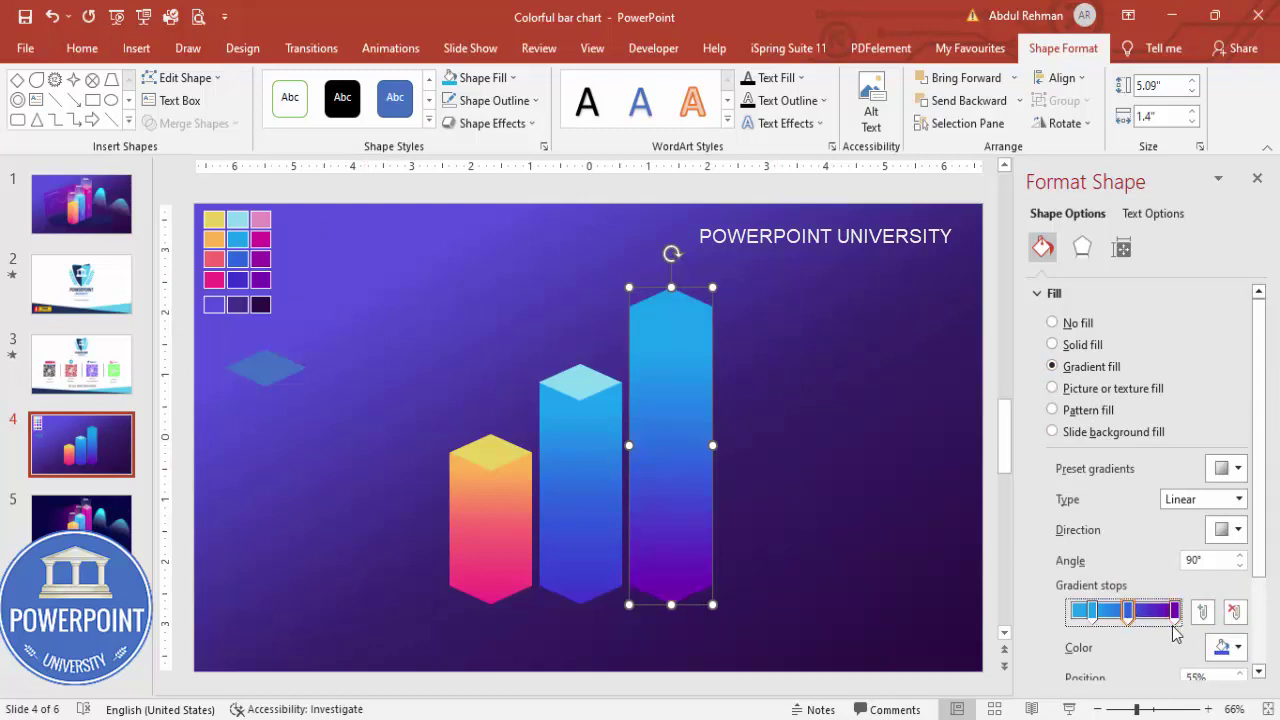
left_click(1237, 647)
left_click(1138, 620)
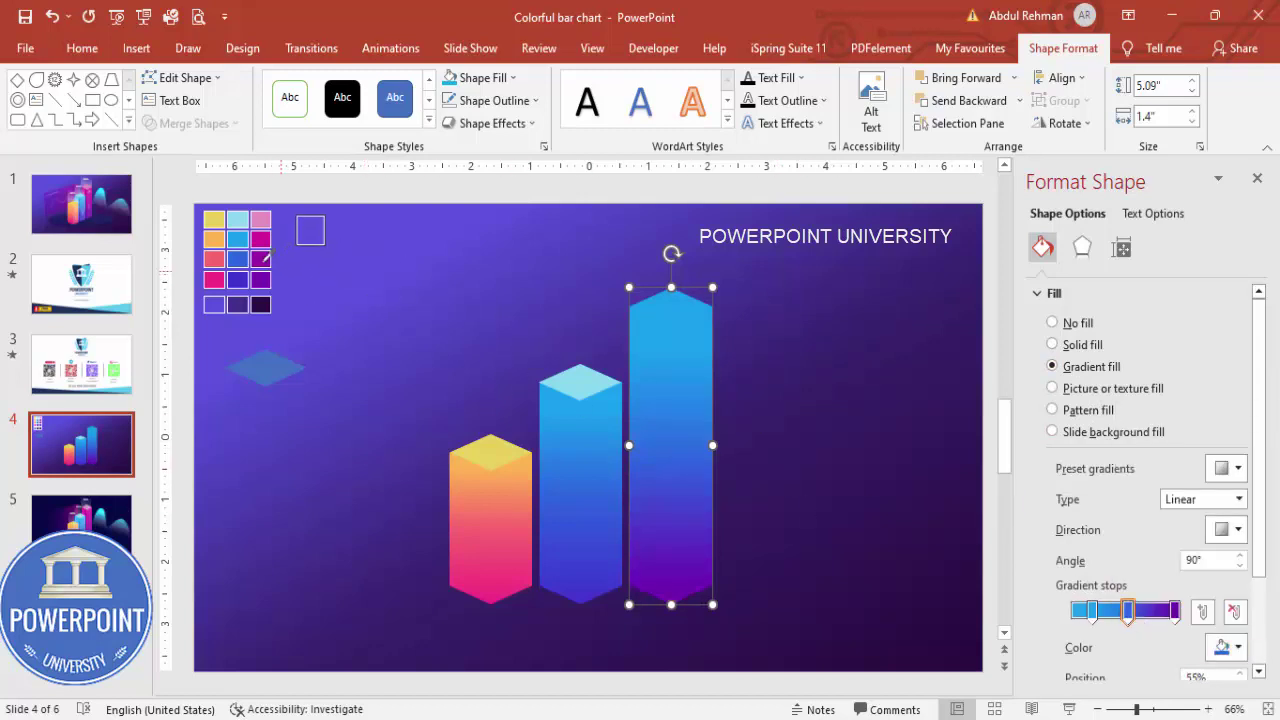
left_click(264, 261)
left_click(1091, 610)
left_click(1237, 647)
left_click(1138, 618)
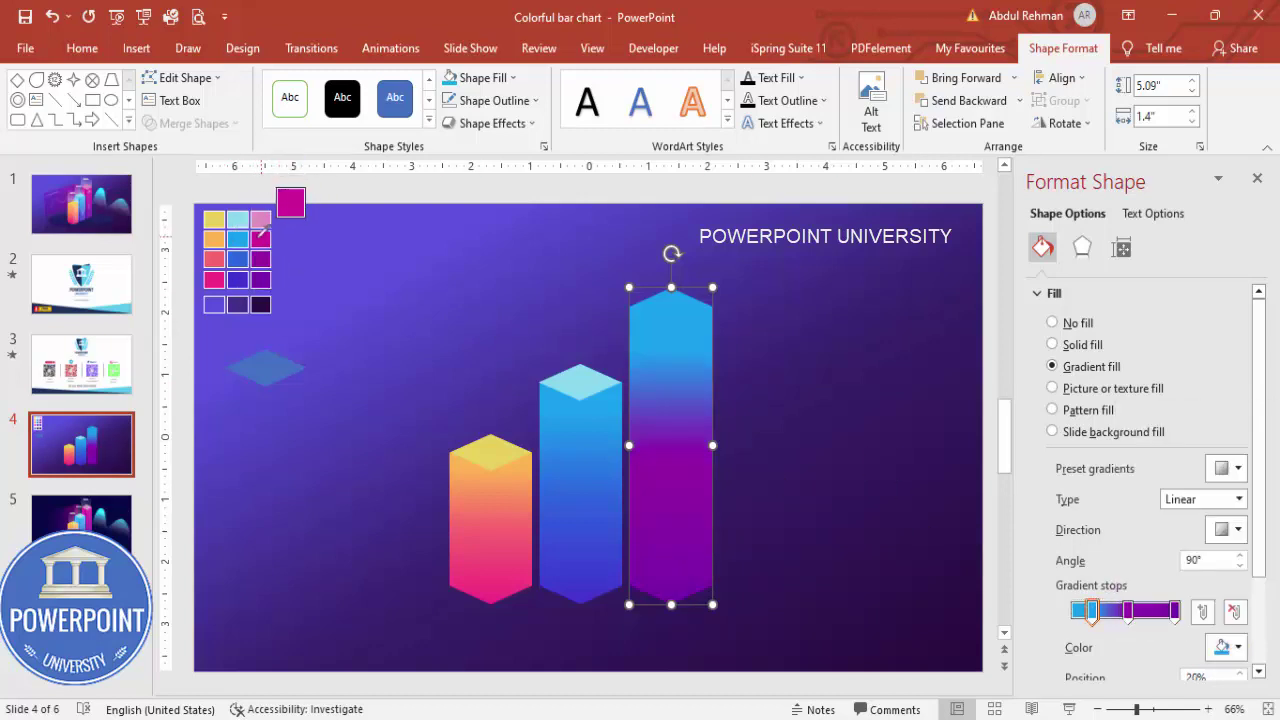
left_click(261, 237)
Step: Copy the middle bar's diamond top, recolour it light pink, and place it on the tallest bar
left_click(589, 373)
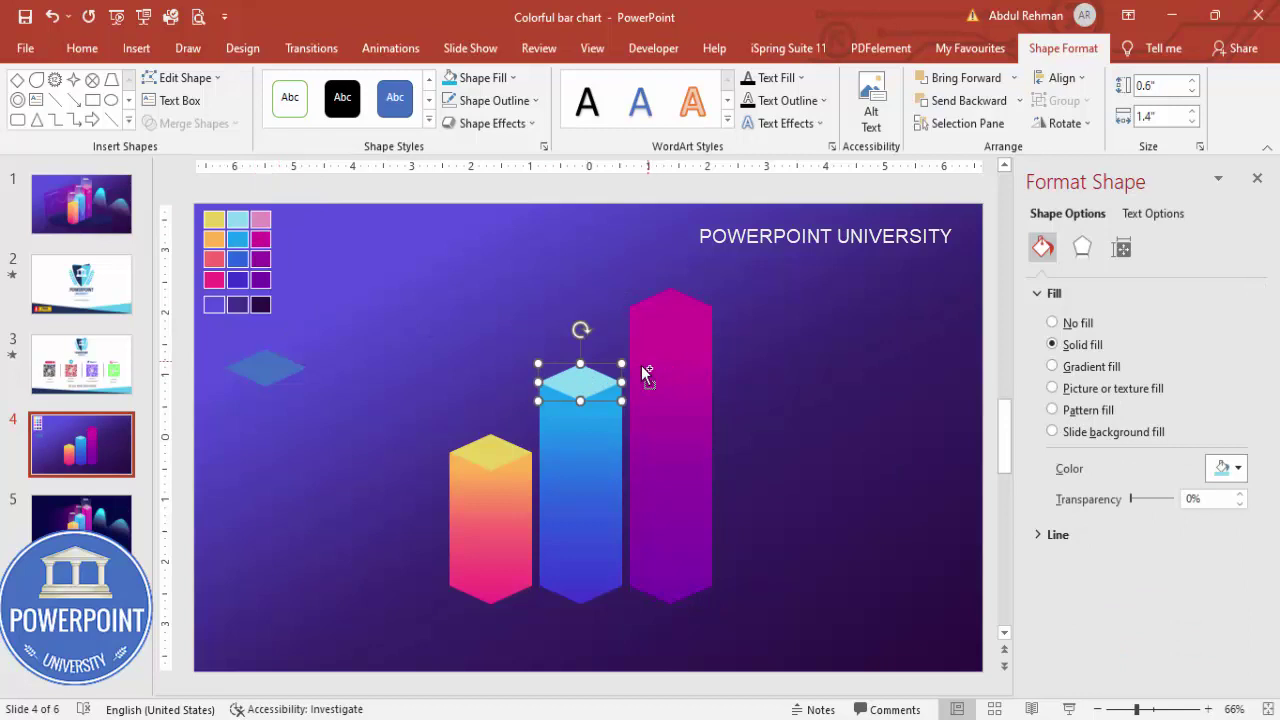
left_click_drag(580, 382, 679, 344)
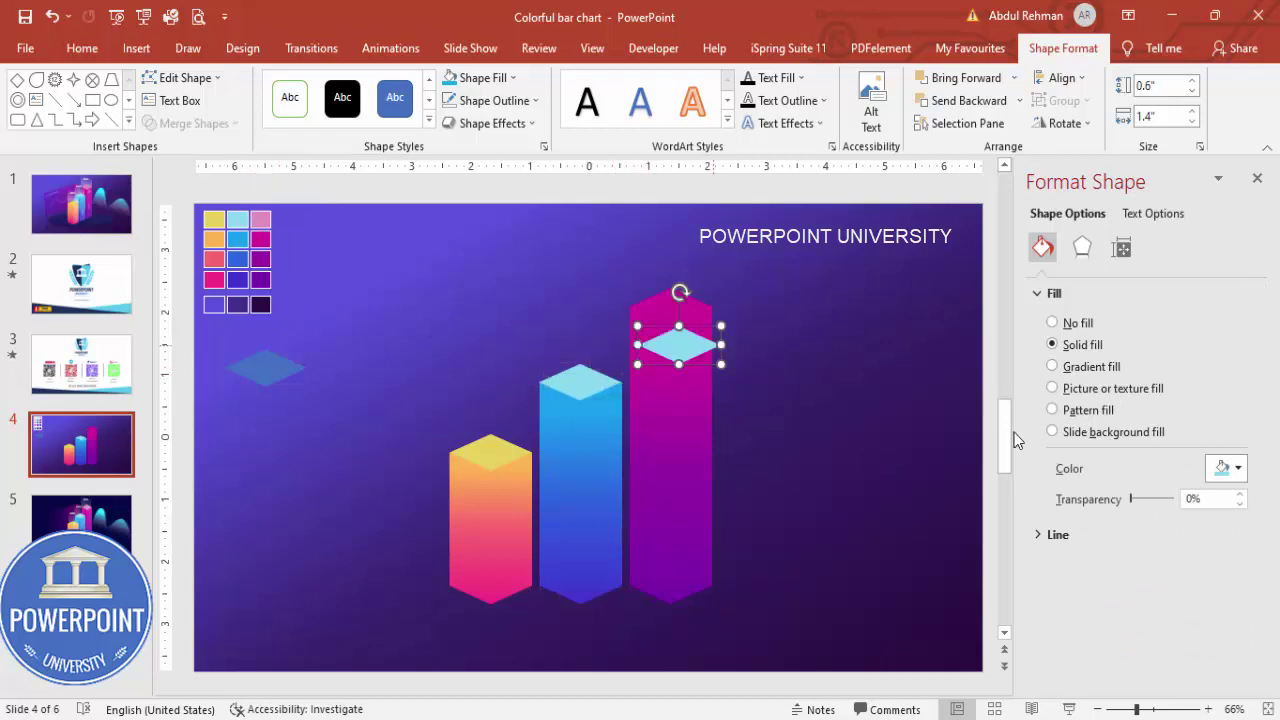
left_click(1226, 468)
left_click(1160, 700)
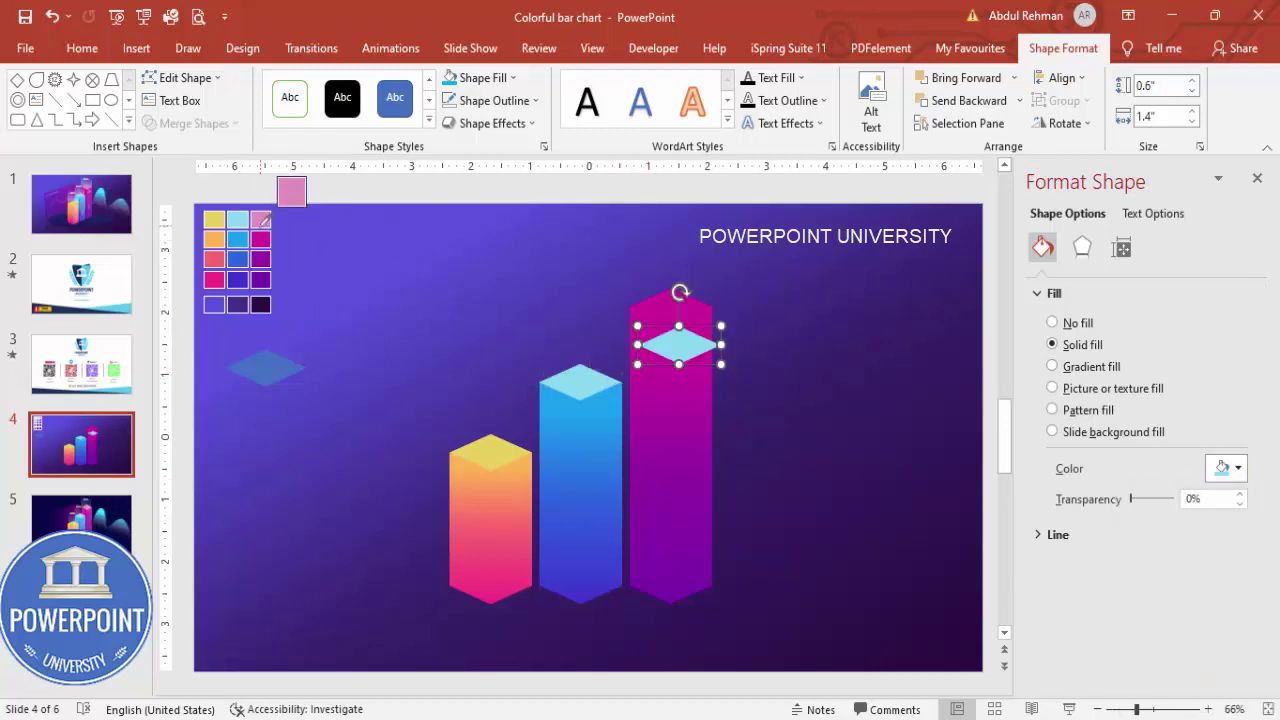
left_click(261, 220)
left_click_drag(679, 352, 671, 312)
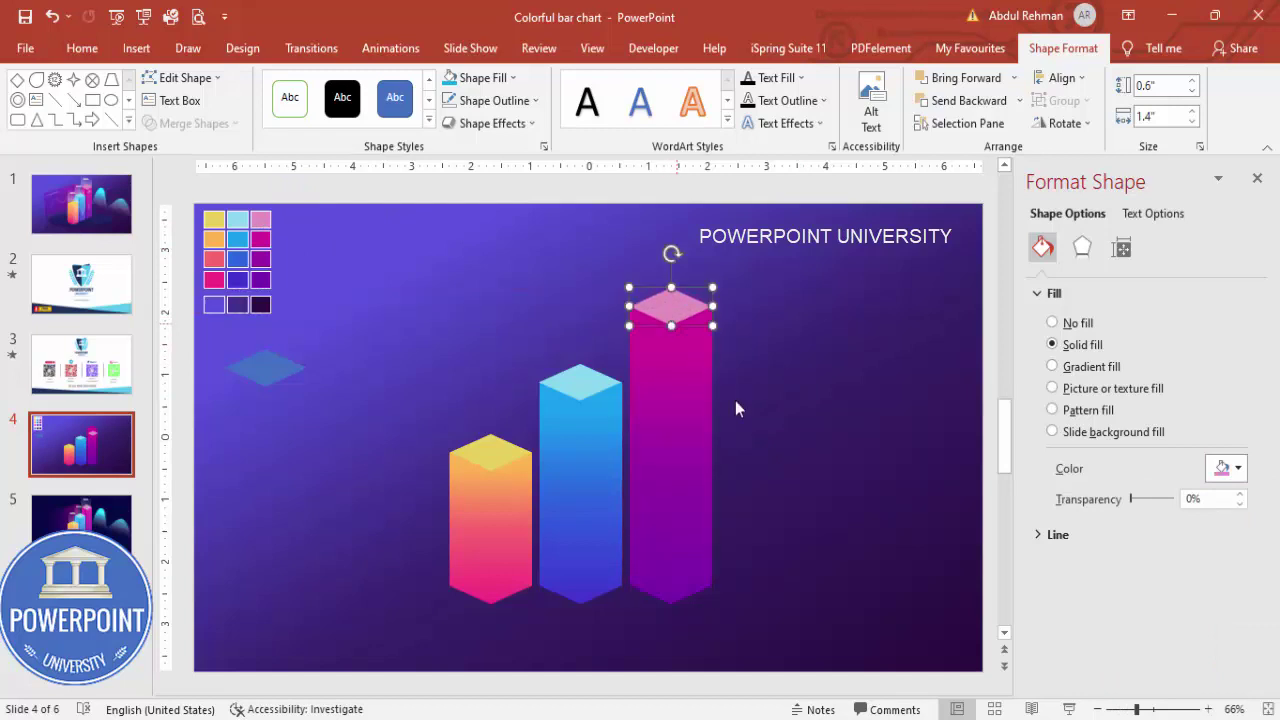
left_click(778, 437)
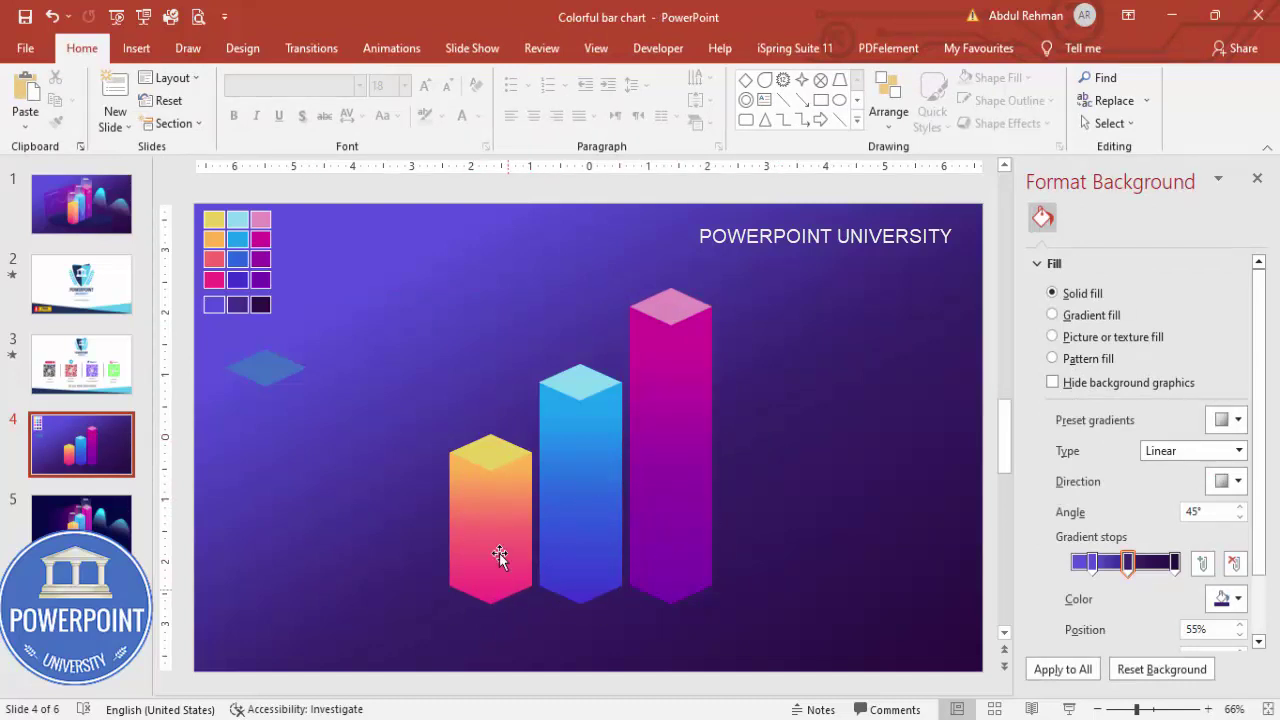
Step: Duplicate the orange-pink bar to the right of the three-bar chart
left_click(500, 495)
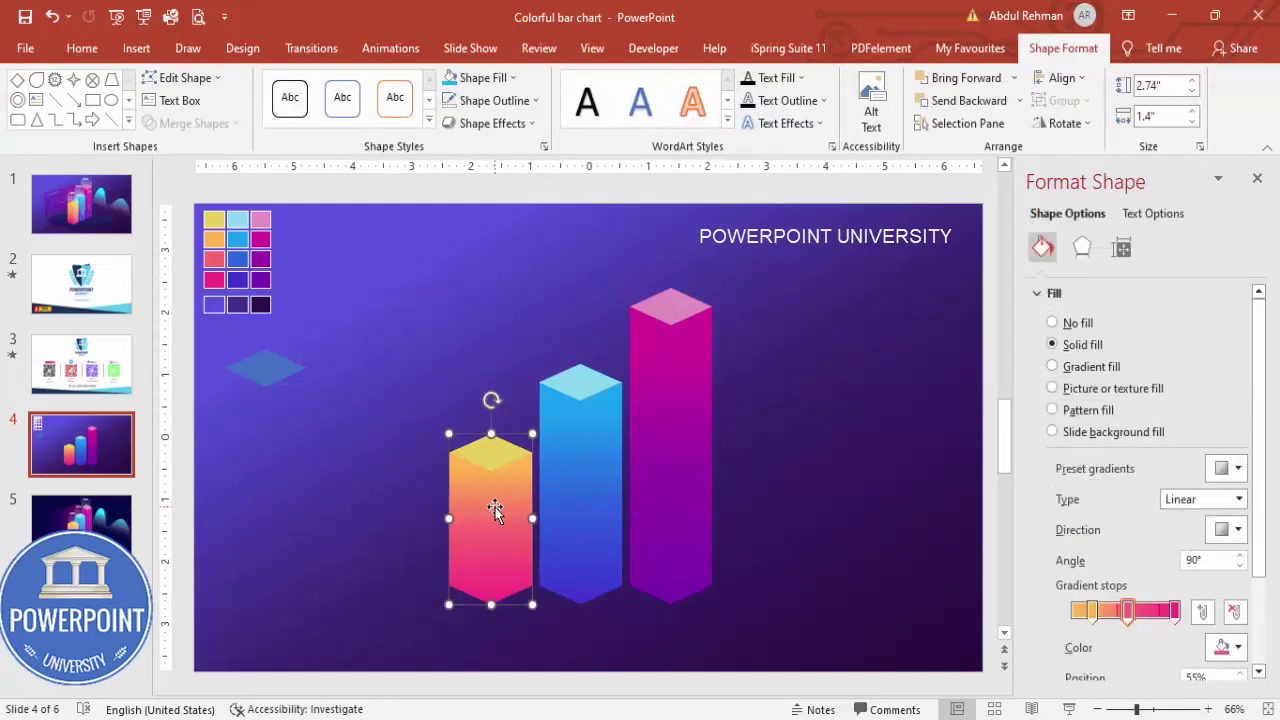
left_click_drag(493, 526, 808, 453)
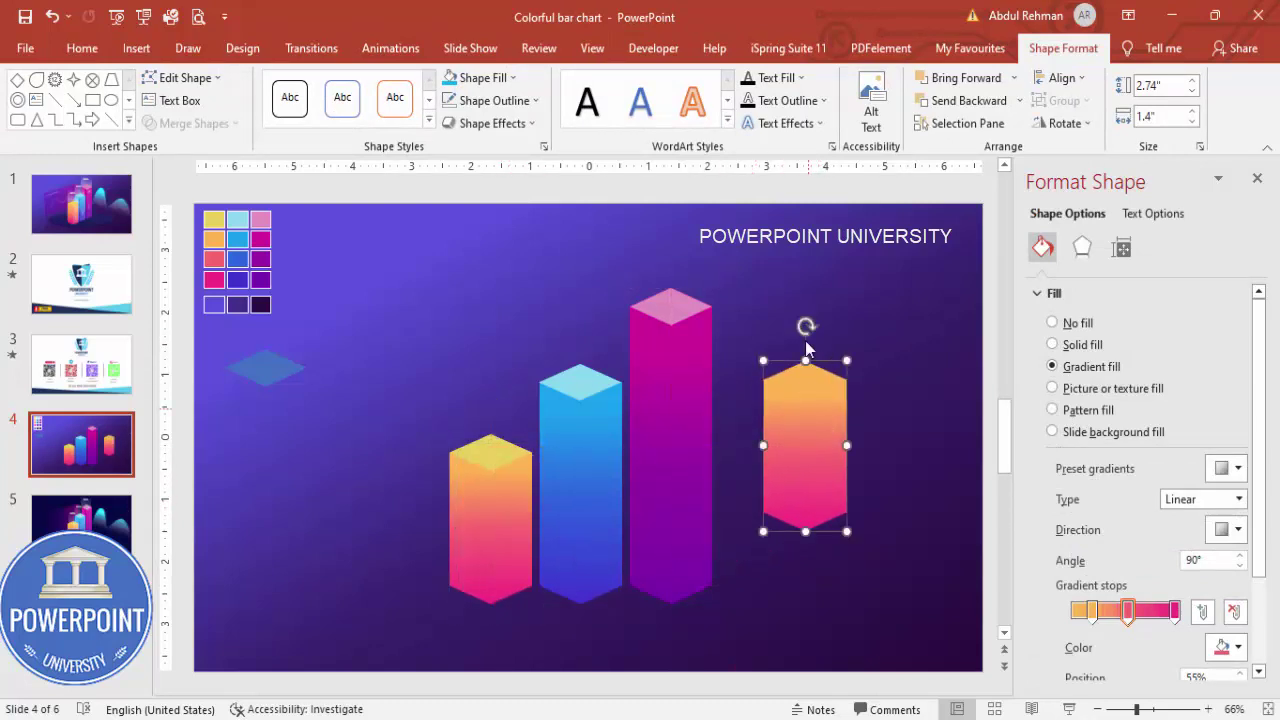
left_click(140, 48)
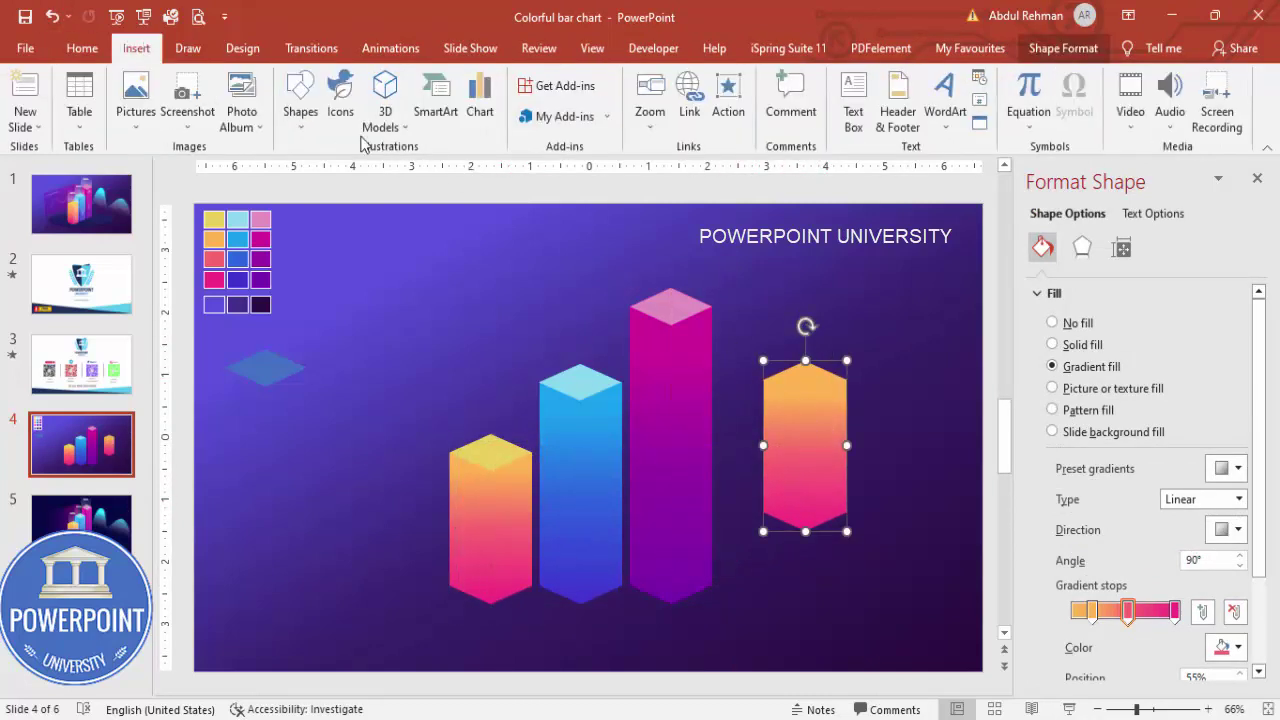
left_click(300, 110)
Step: Draw a 46% transparent rectangle over the copied bar's right half and nudge it into place
left_click(292, 271)
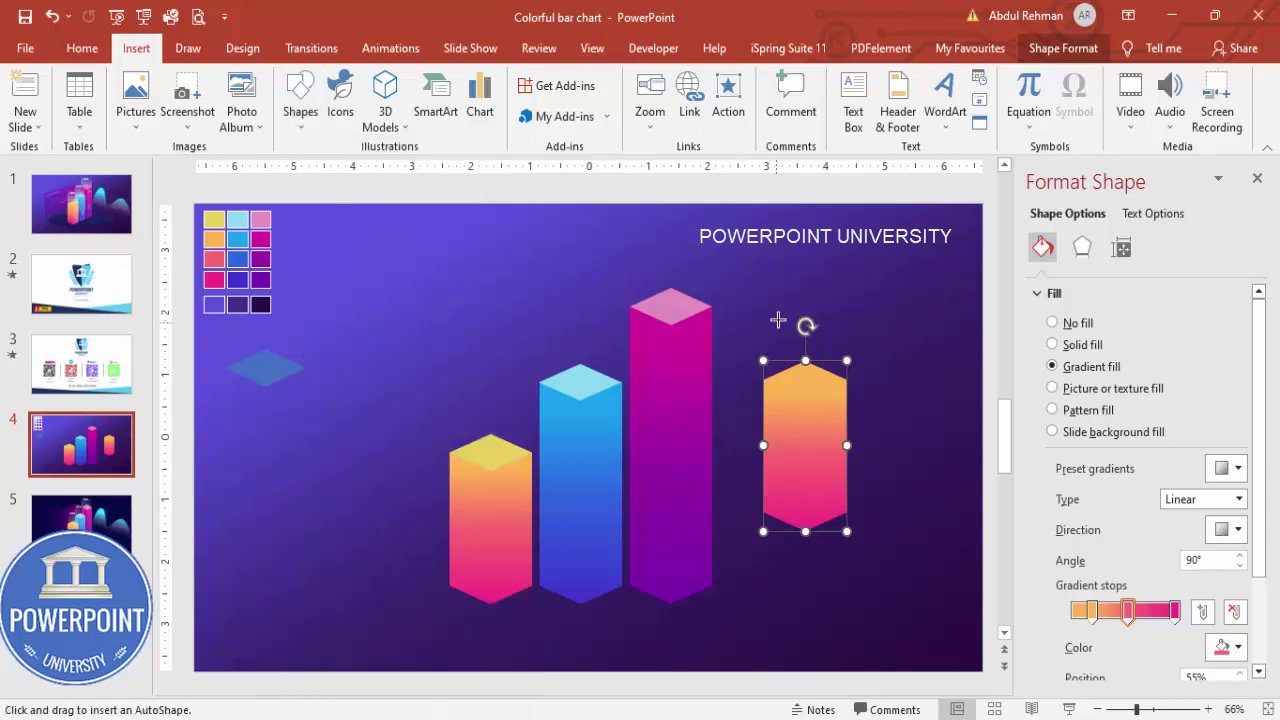
left_click_drag(807, 289, 889, 604)
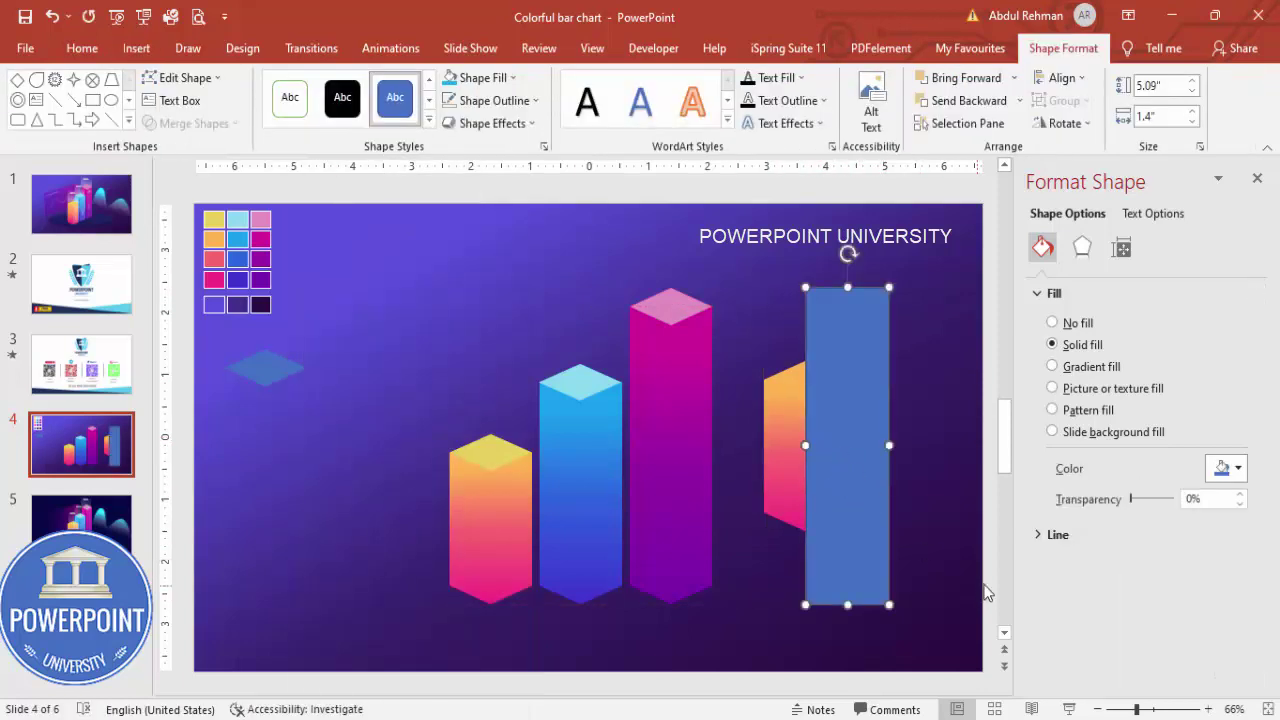
left_click_drag(1133, 500, 1152, 499)
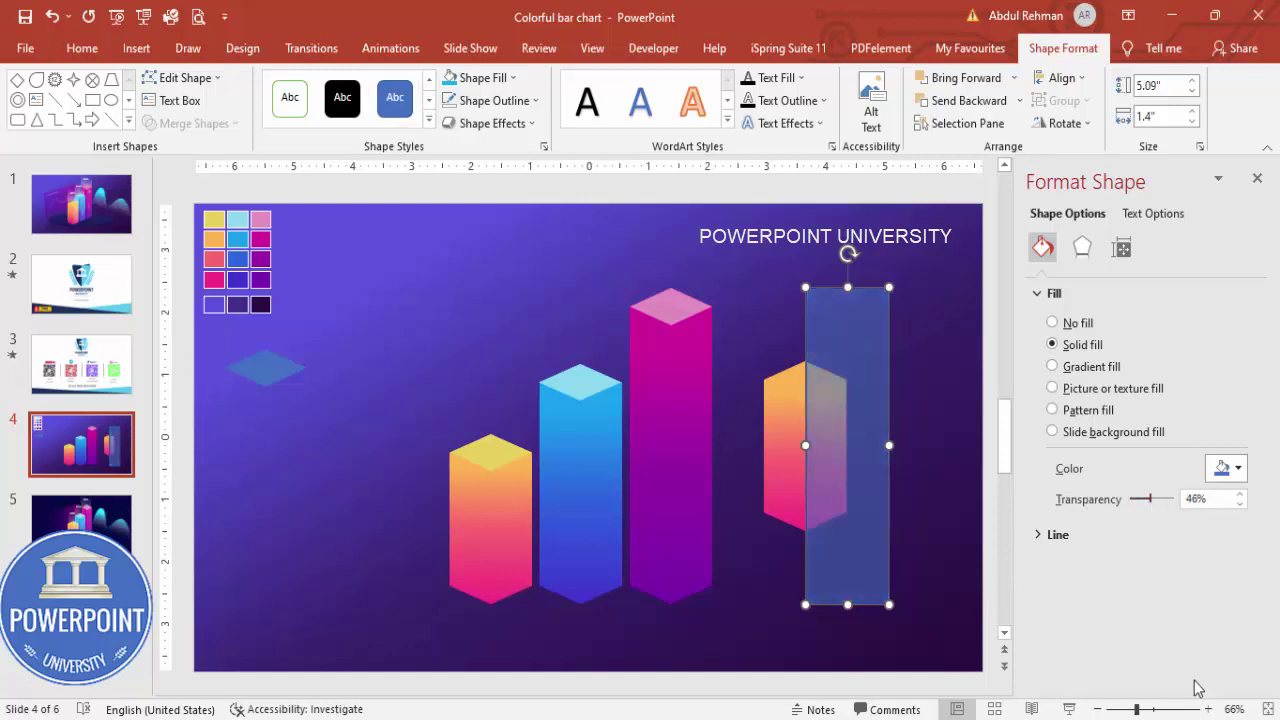
scroll(503, 437, "up", 3)
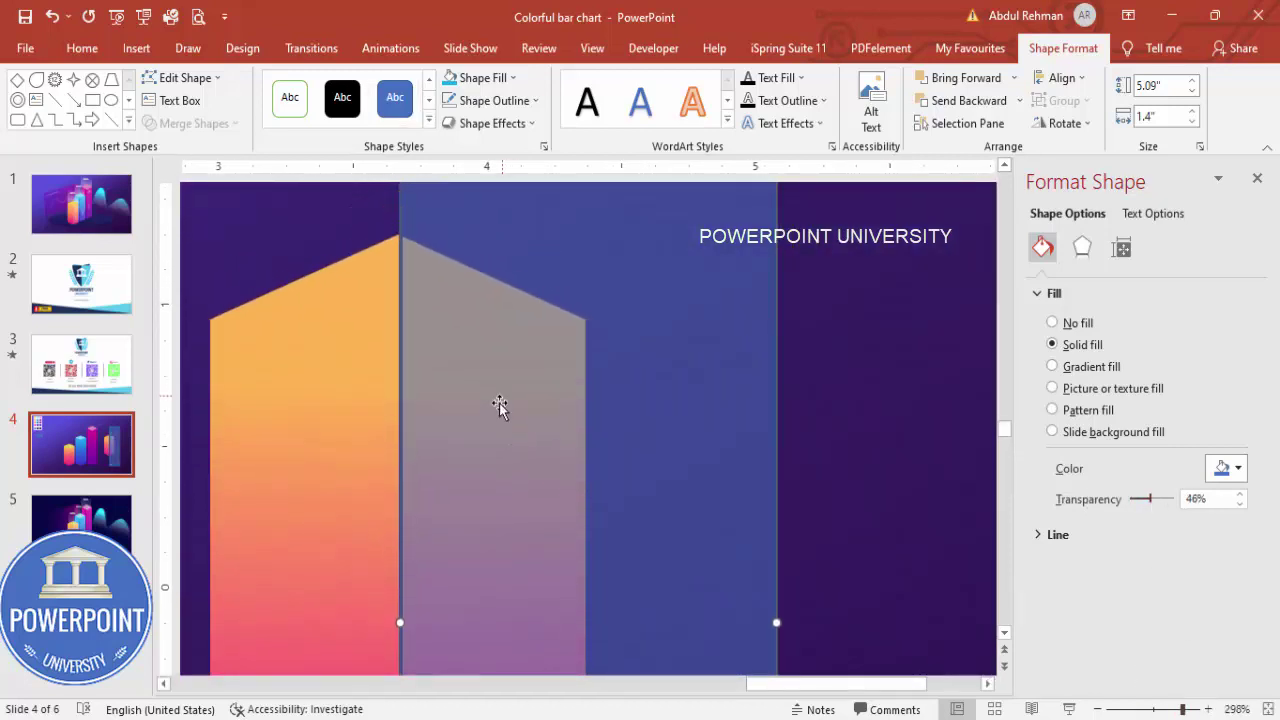
key("ctrl+Left")
key("ctrl+Right")
key("ctrl+Left")
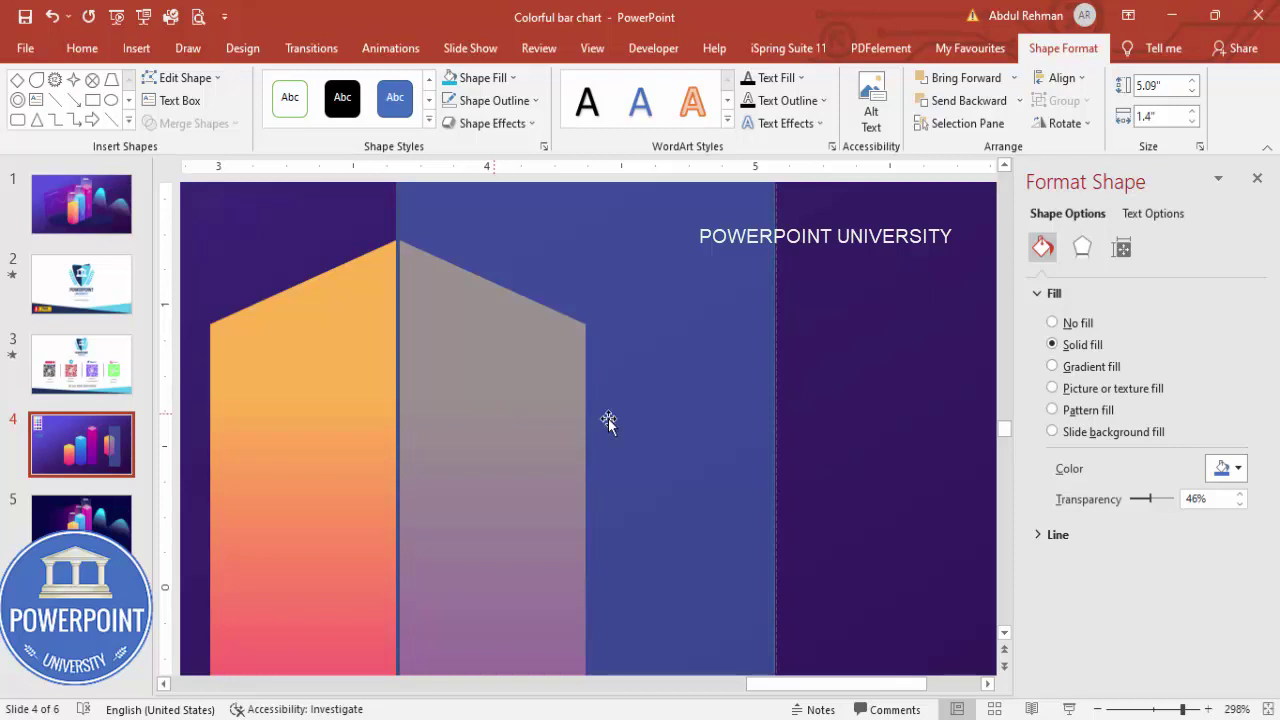
left_click(1267, 709)
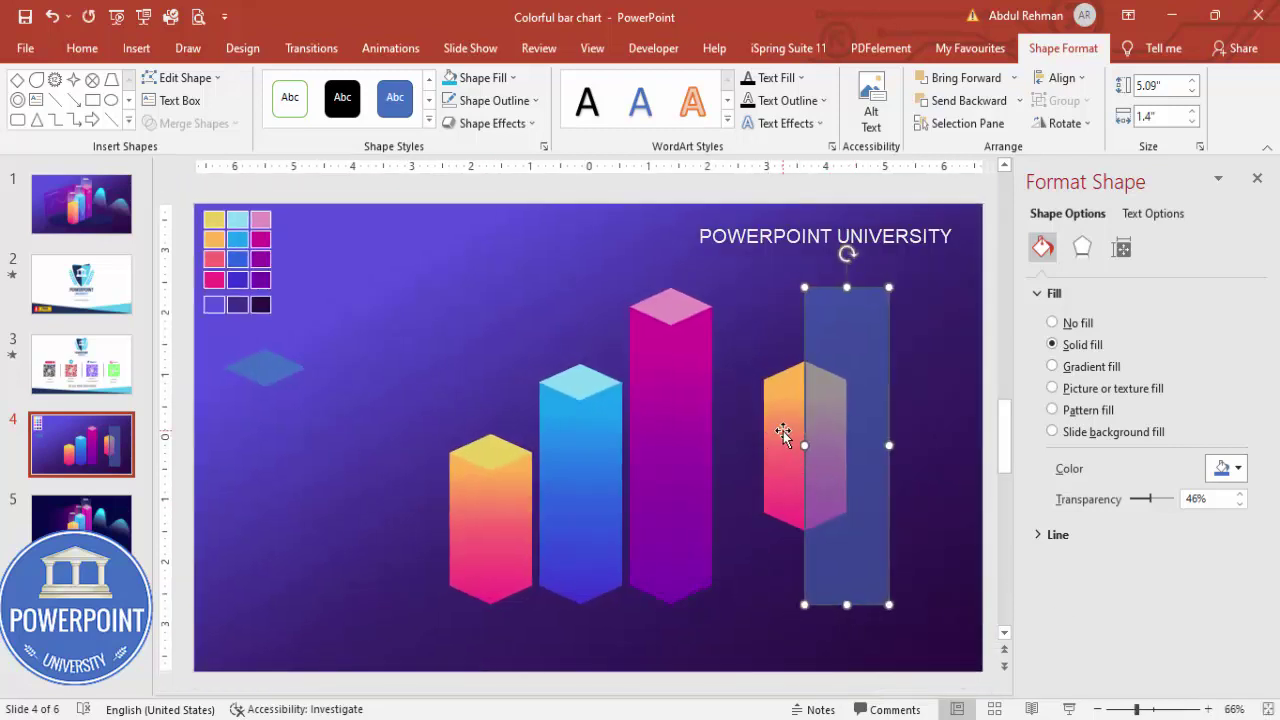
Step: Intersect the copied bar with the rectangle, leaving only its narrow right face
left_click(784, 432)
left_click(844, 328, "shift")
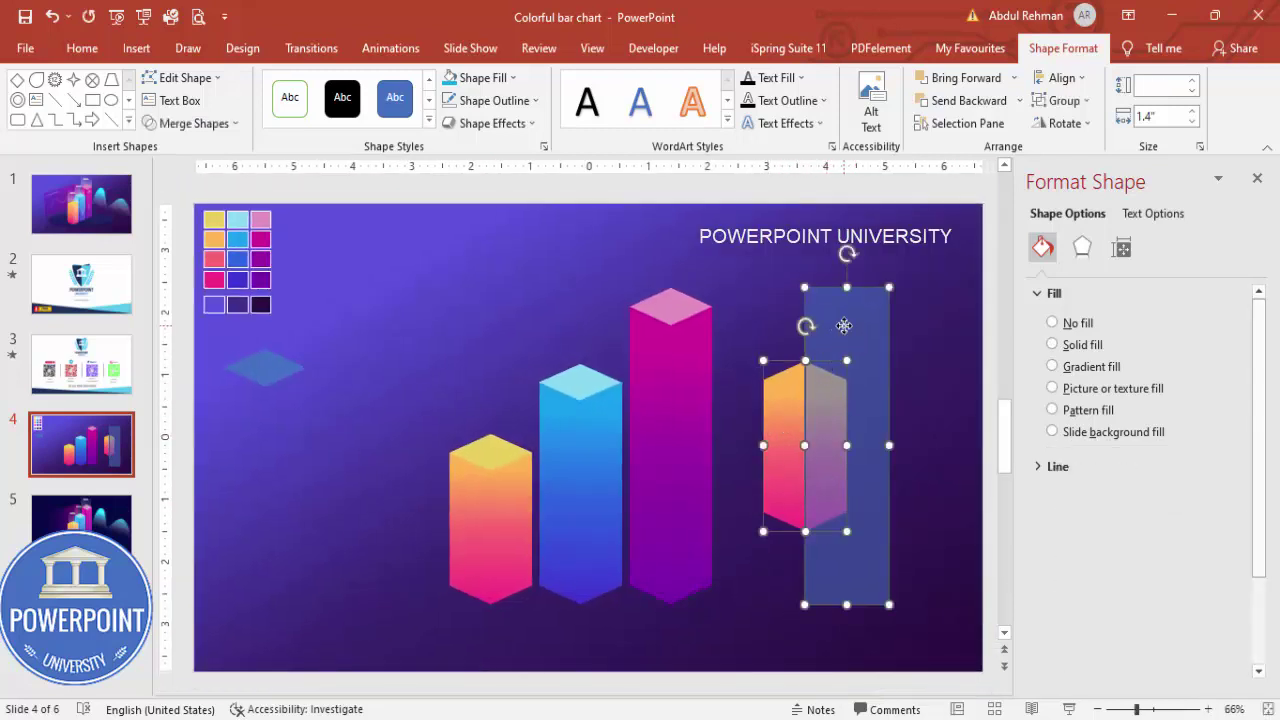
left_click(192, 123)
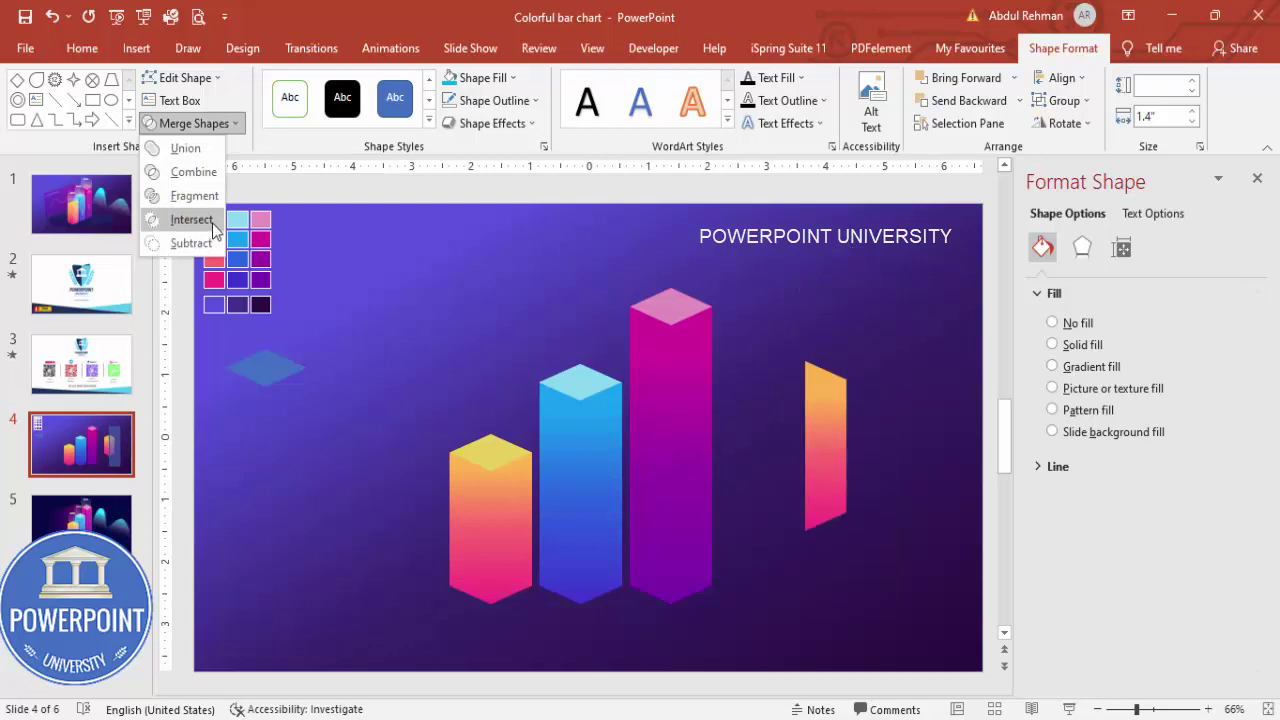
left_click(212, 223)
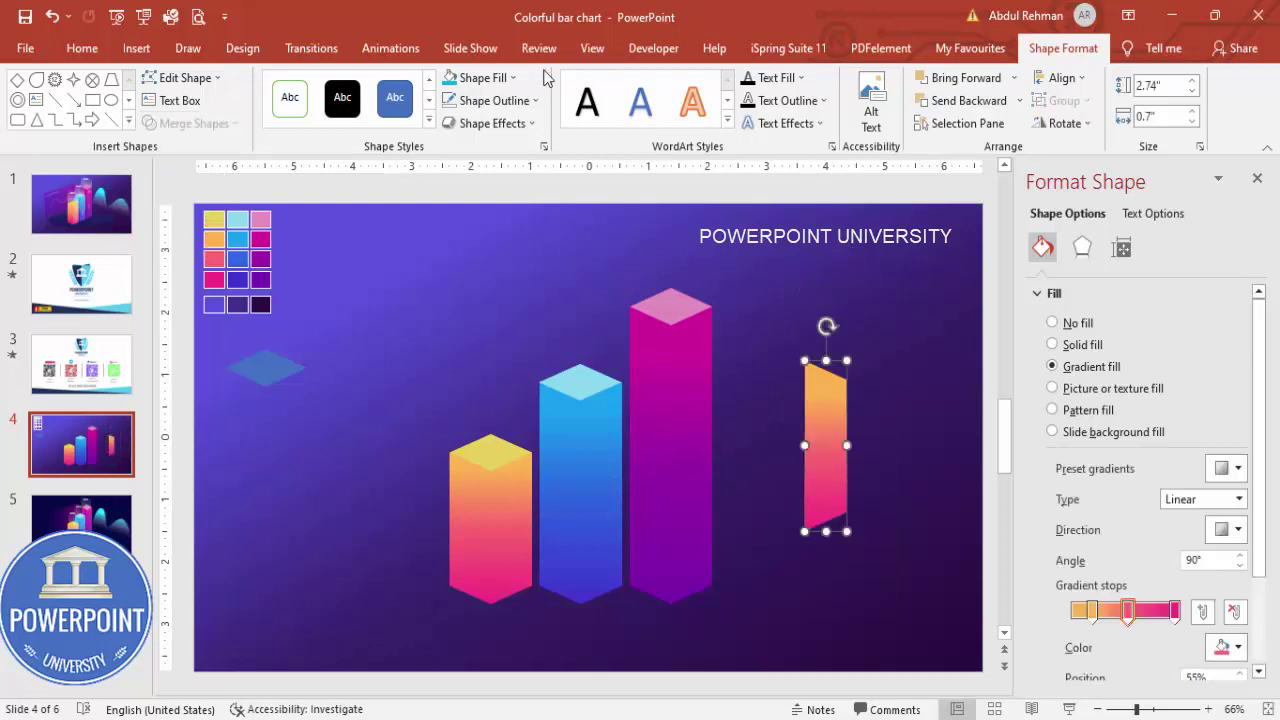
Step: Make the strip solid white at about 76% transparency and lay it over the yellow bar's right half
left_click(1076, 346)
left_click(1238, 467)
left_click(1124, 518)
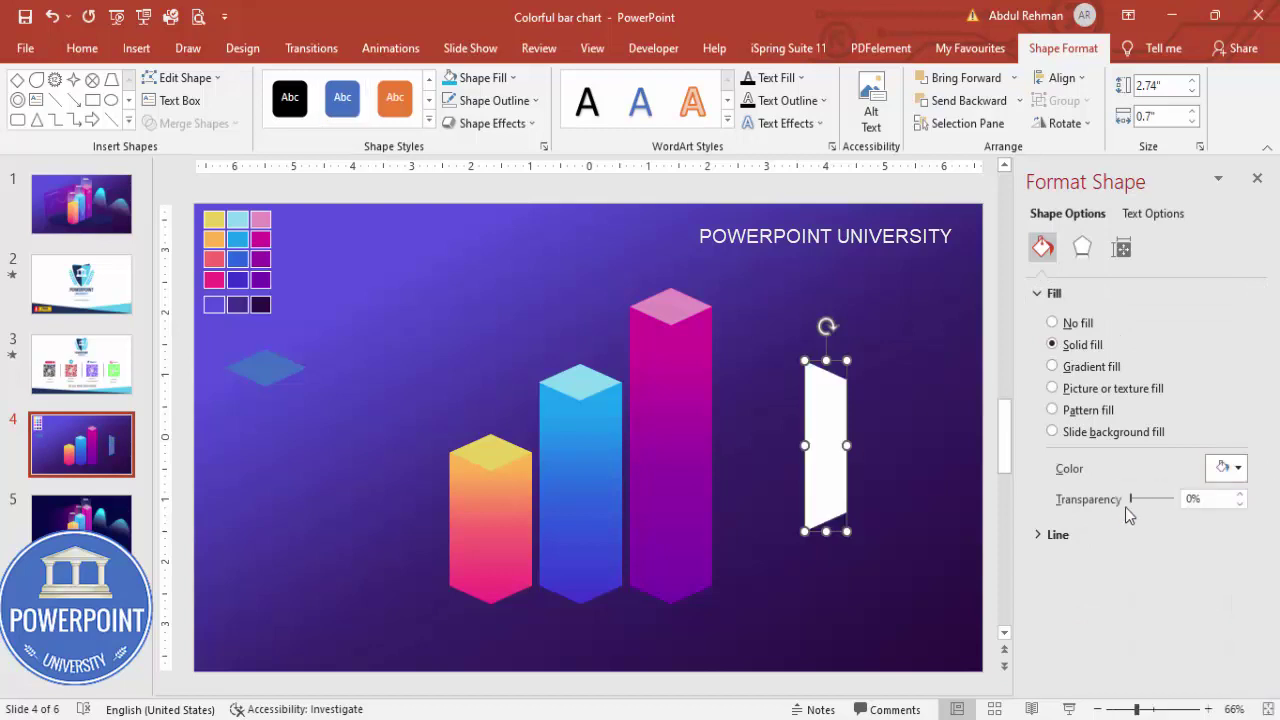
left_click_drag(1131, 499, 1163, 507)
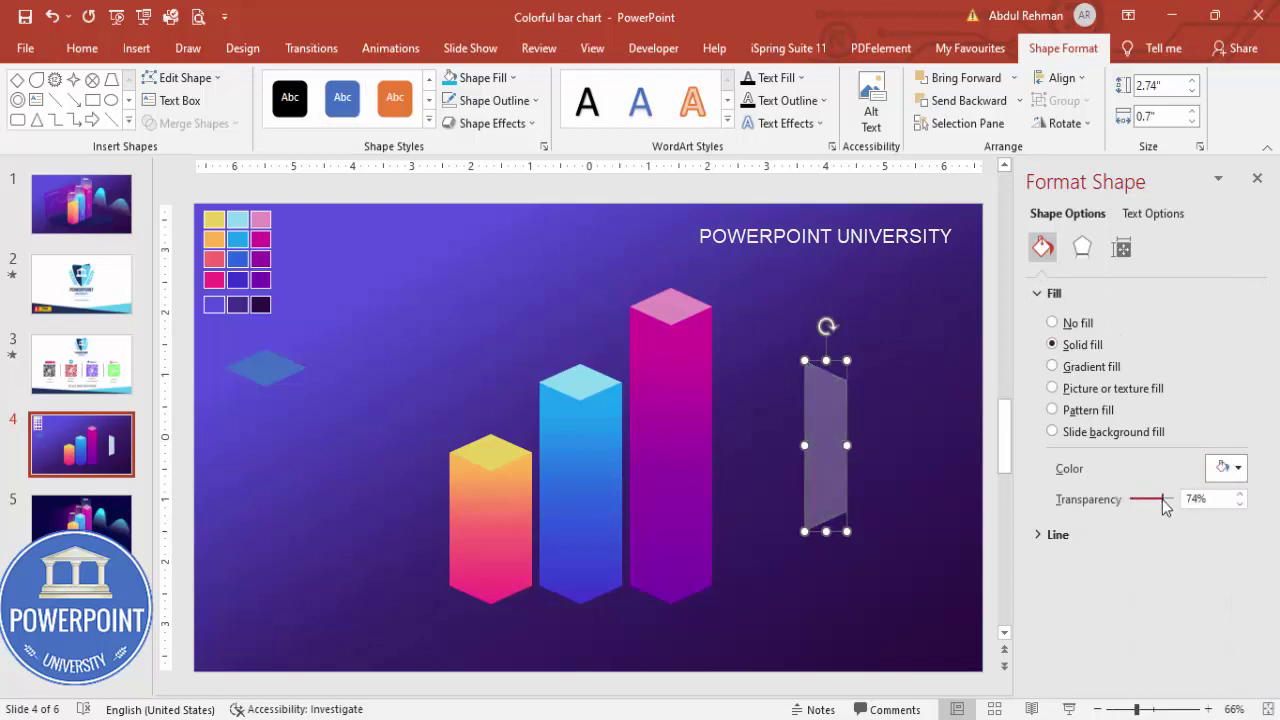
left_click_drag(797, 443, 519, 511)
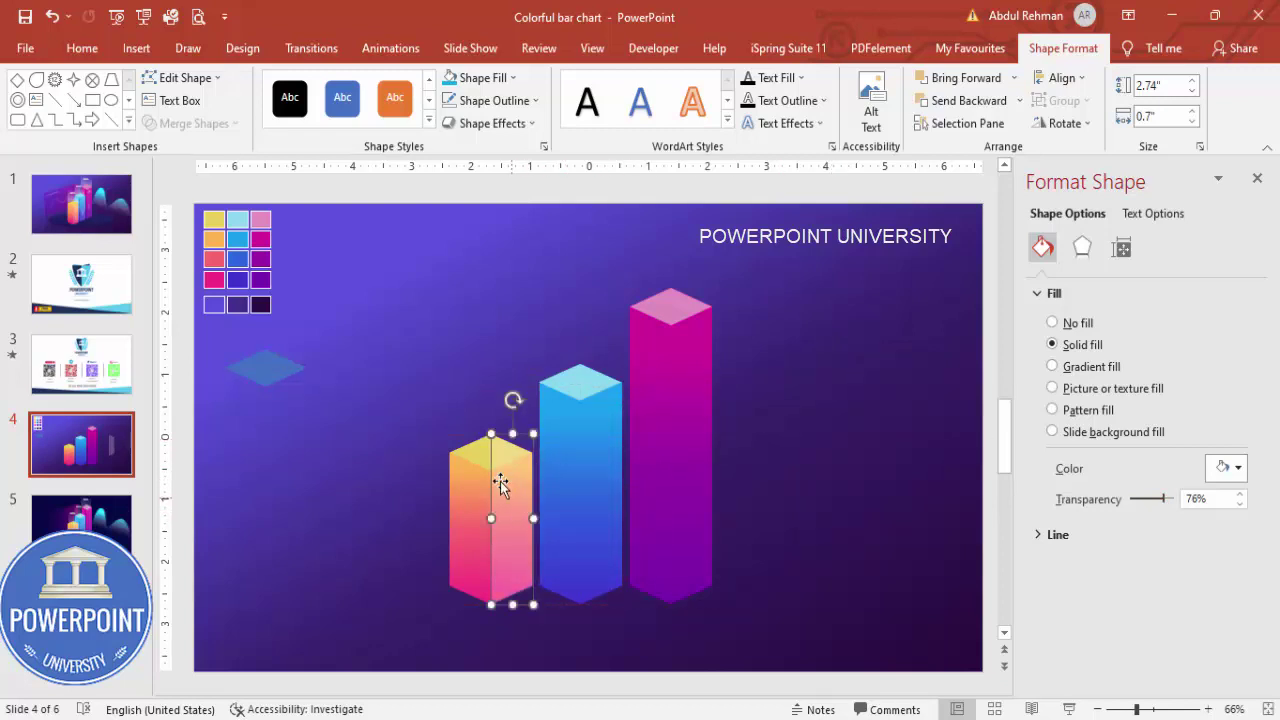
Step: Bring the yellow bar's diamond top to the front, above the white overlay
left_click(476, 458)
left_click(1013, 77)
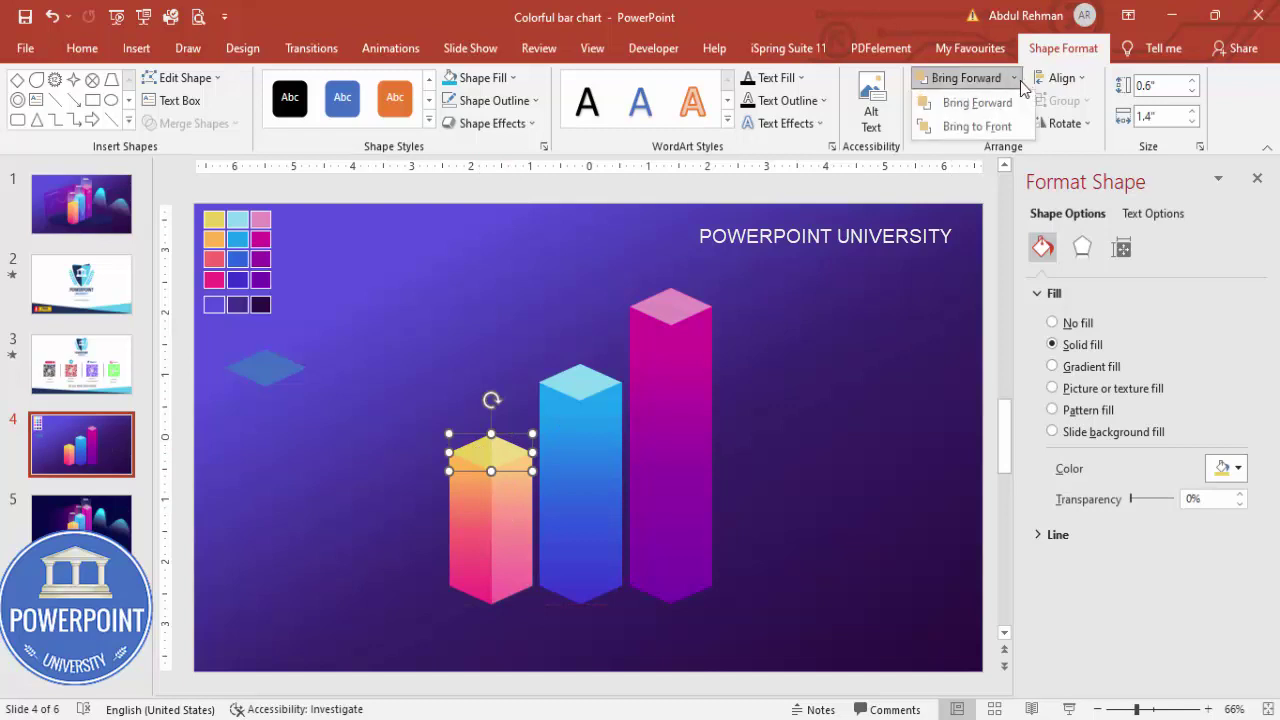
left_click(993, 126)
left_click(819, 290)
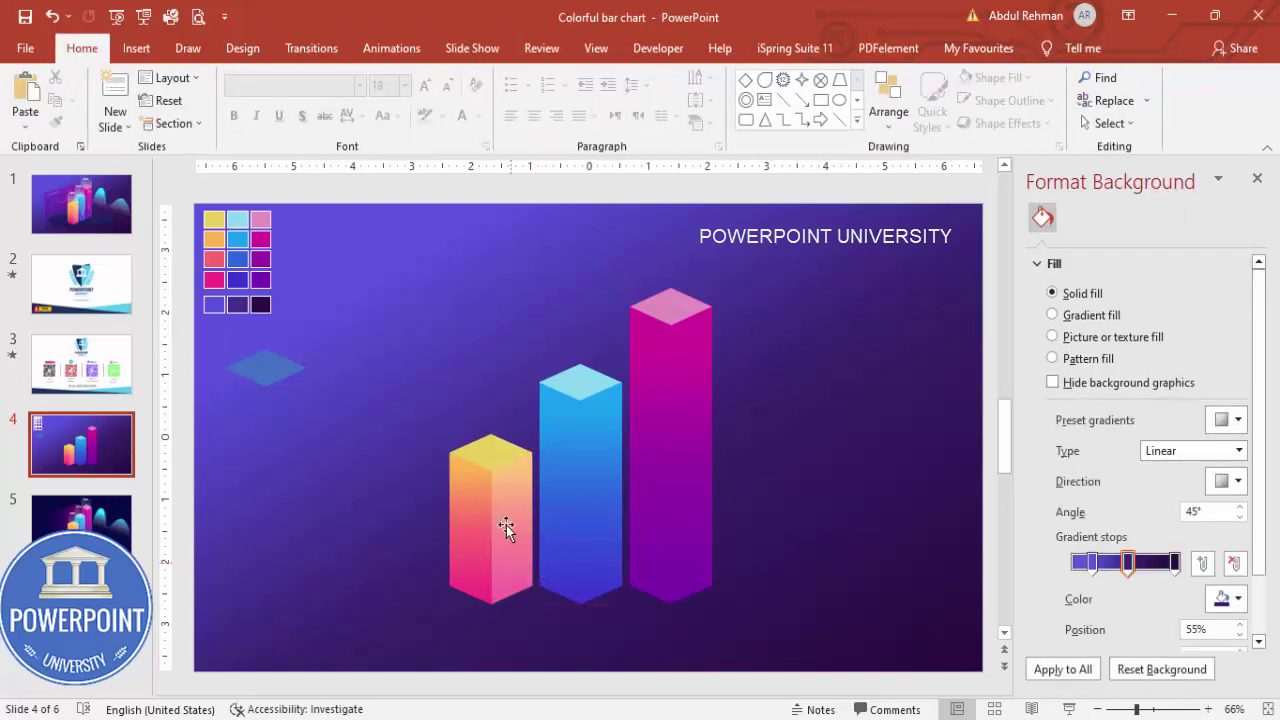
Step: Duplicate the blue bar to the right and cover its right half with a tall rectangle
left_click(570, 509)
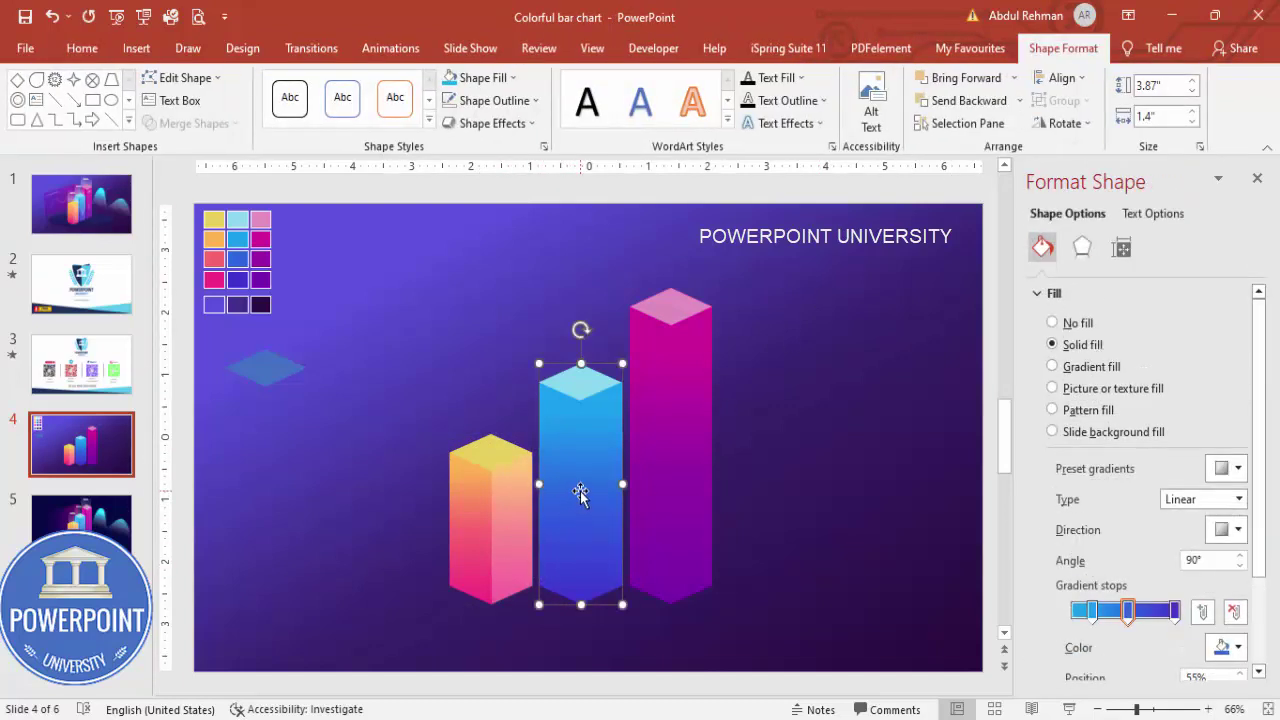
left_click_drag(580, 492, 806, 460)
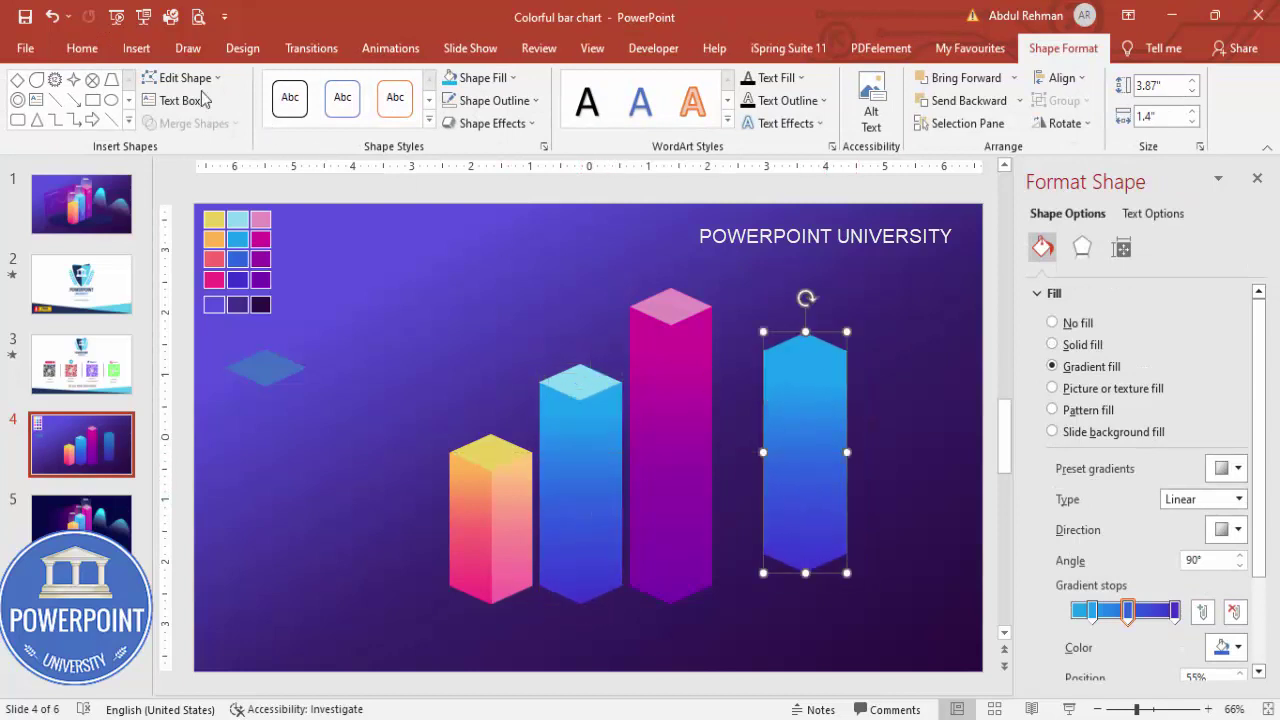
left_click(137, 48)
left_click(300, 100)
left_click(296, 272)
left_click_drag(795, 251, 918, 633)
left_click_drag(866, 474, 857, 466)
Step: Intersect the blue copy with the rectangle to leave a narrow right-face sliver
left_click(790, 466)
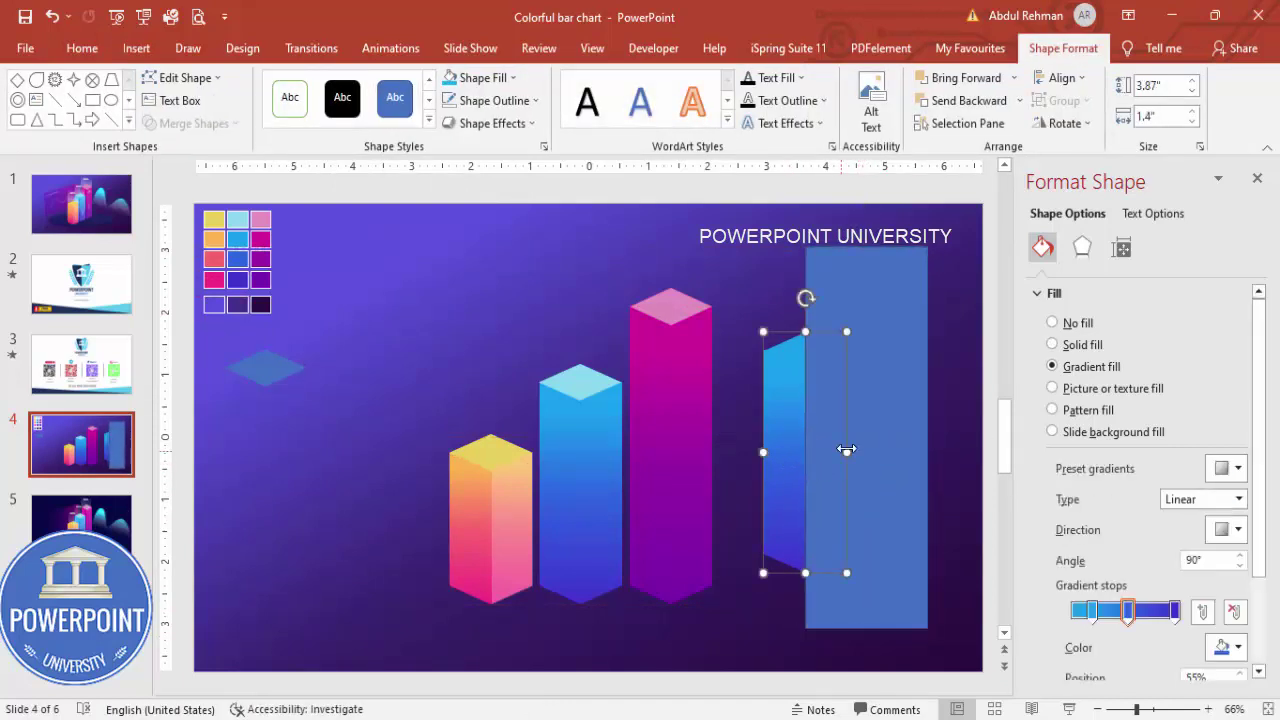
left_click(876, 422, "shift")
left_click(190, 123)
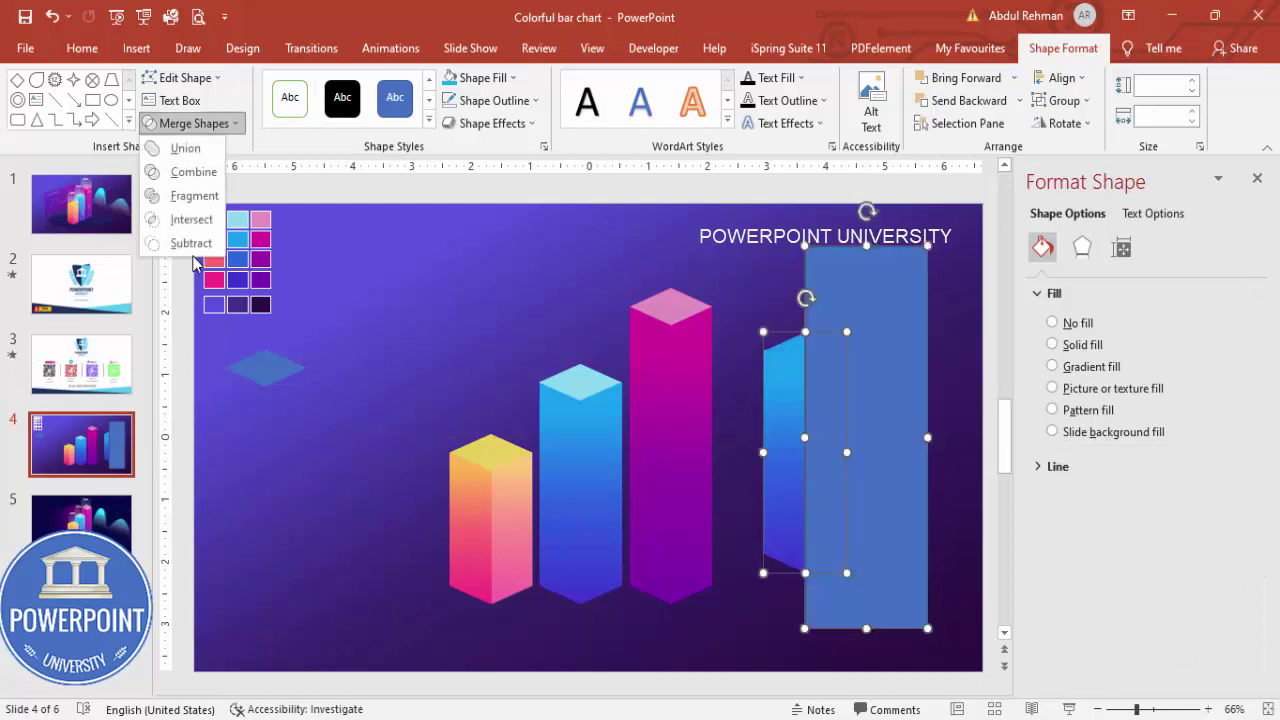
left_click(190, 219)
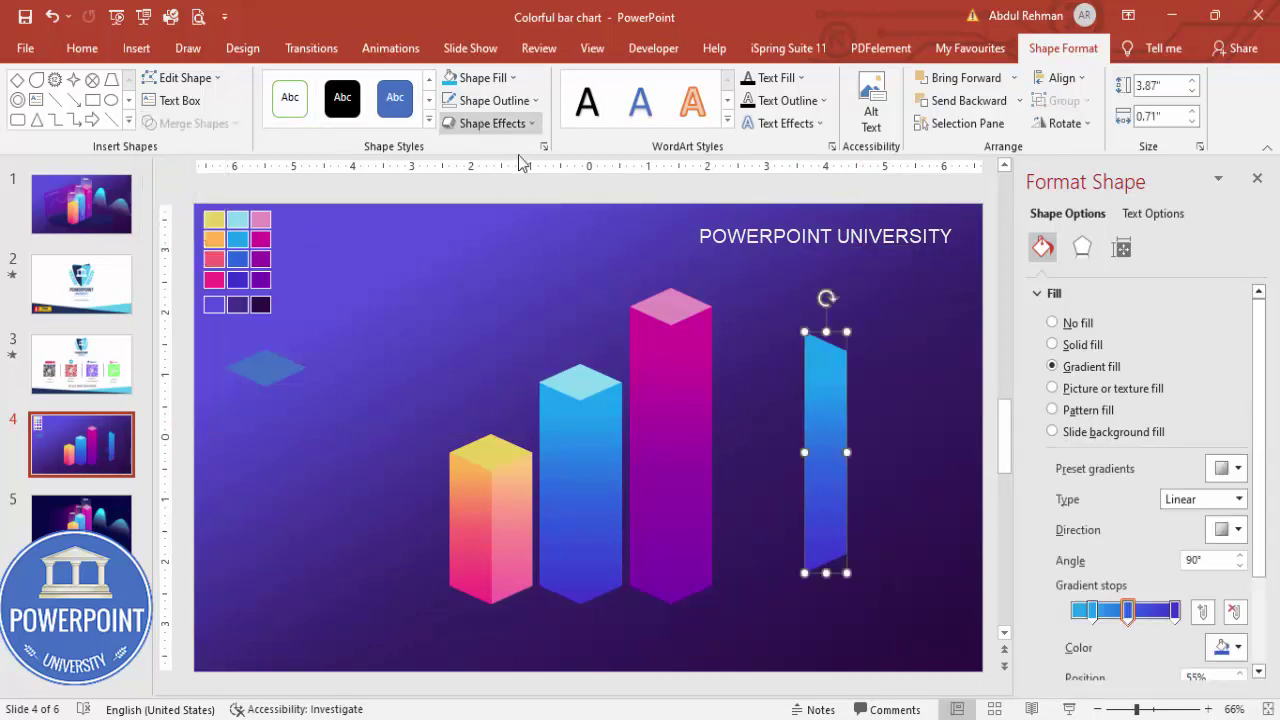
Step: Fill the sliver white at 75% transparency and place it over the blue bar's right half
left_click(470, 78)
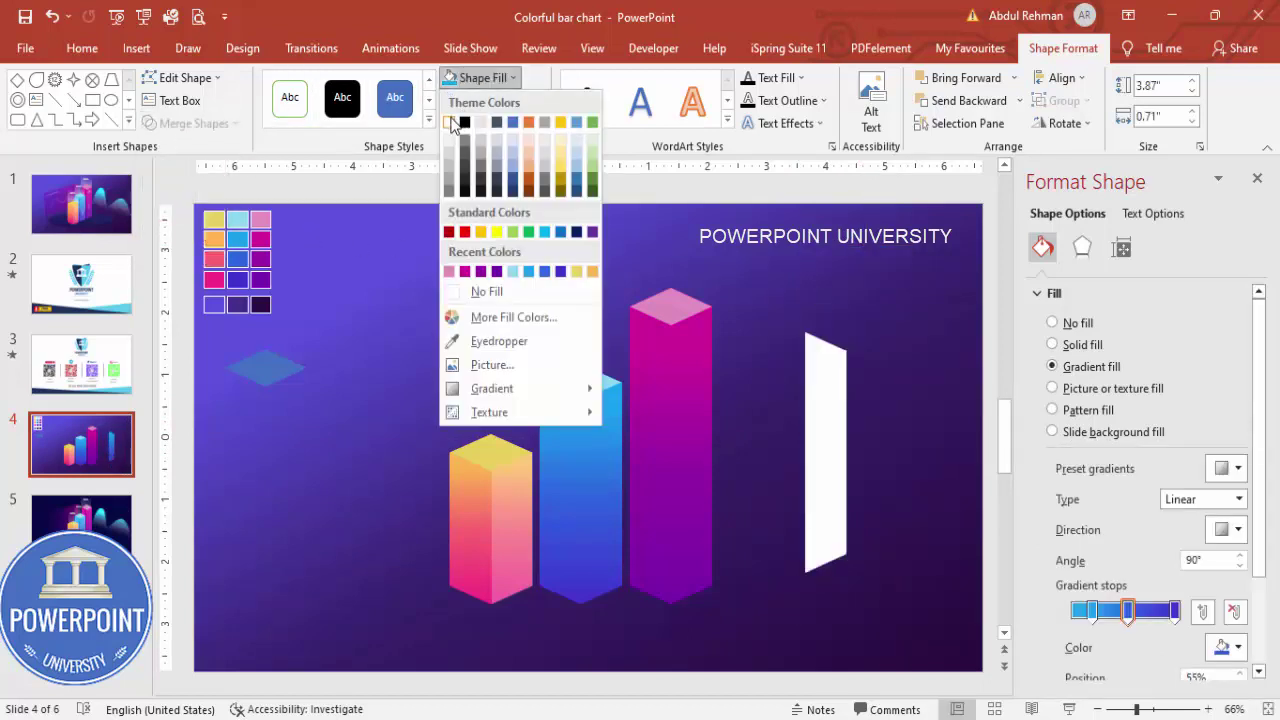
left_click(453, 123)
type("75")
left_click_drag(815, 455, 597, 441)
Step: Bring the blue bar's light blue diamond top in front of the overlay
left_click(555, 378)
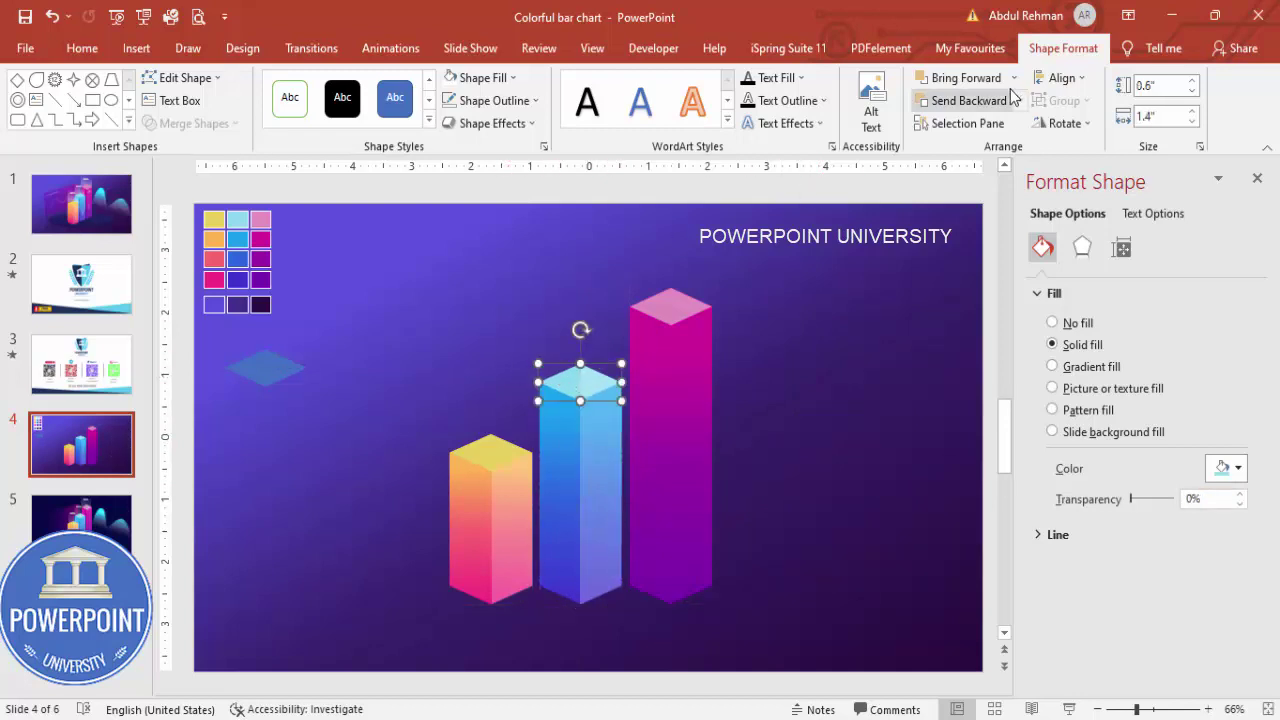
left_click(1013, 77)
left_click(960, 123)
key("Escape")
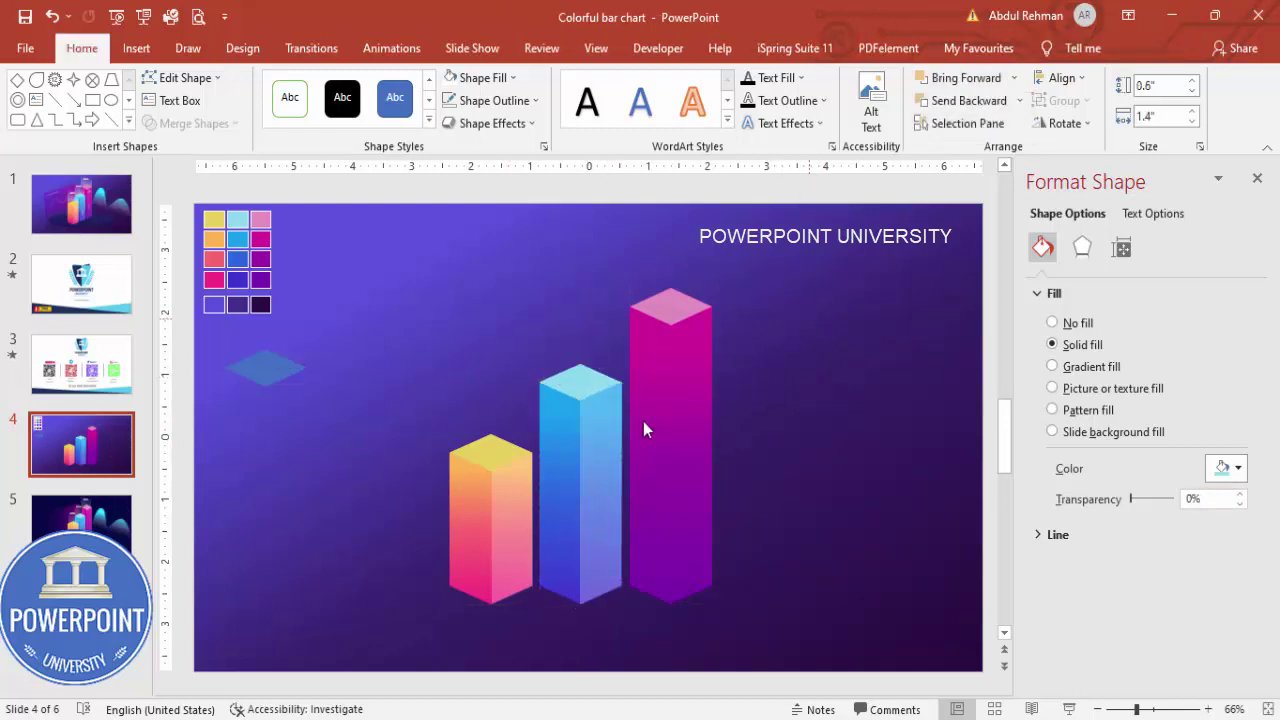
left_click(695, 413)
Step: Duplicate the magenta bar to its right and draw a tall rectangle over the copy
left_click_drag(695, 427, 853, 435, "ctrl")
left_click(136, 48)
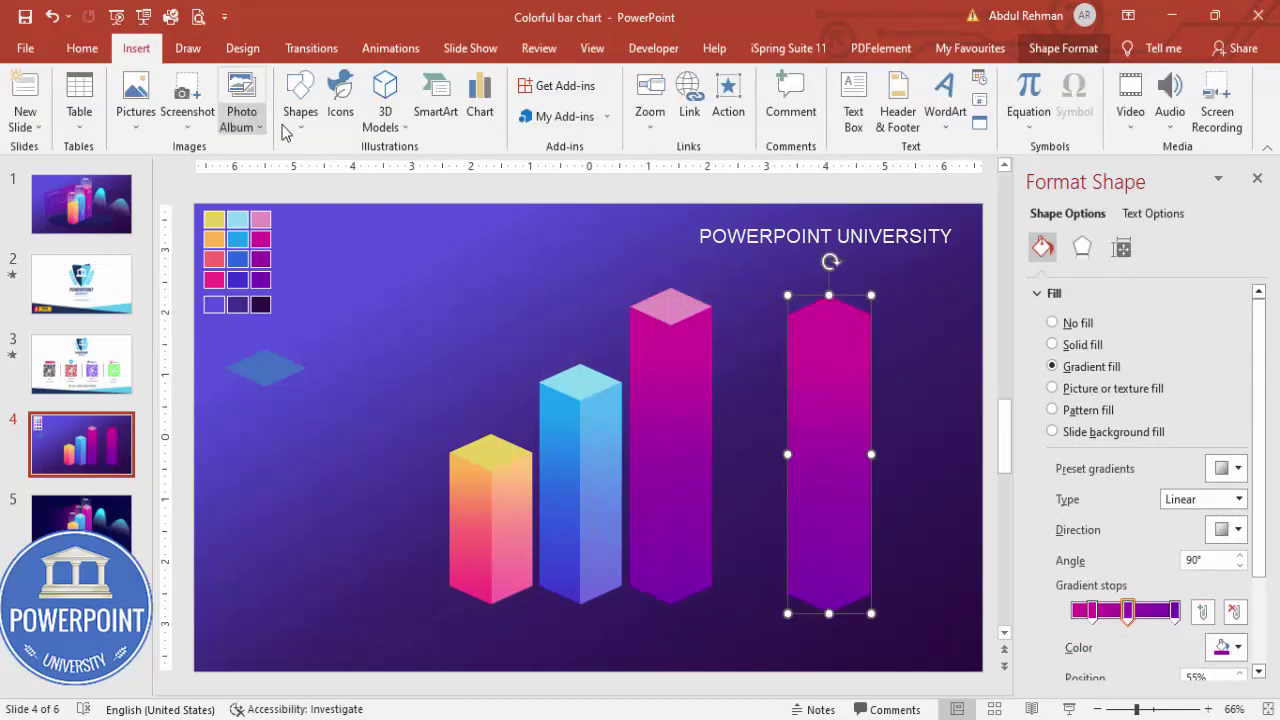
left_click(300, 105)
left_click(293, 272)
left_click_drag(827, 245, 958, 651)
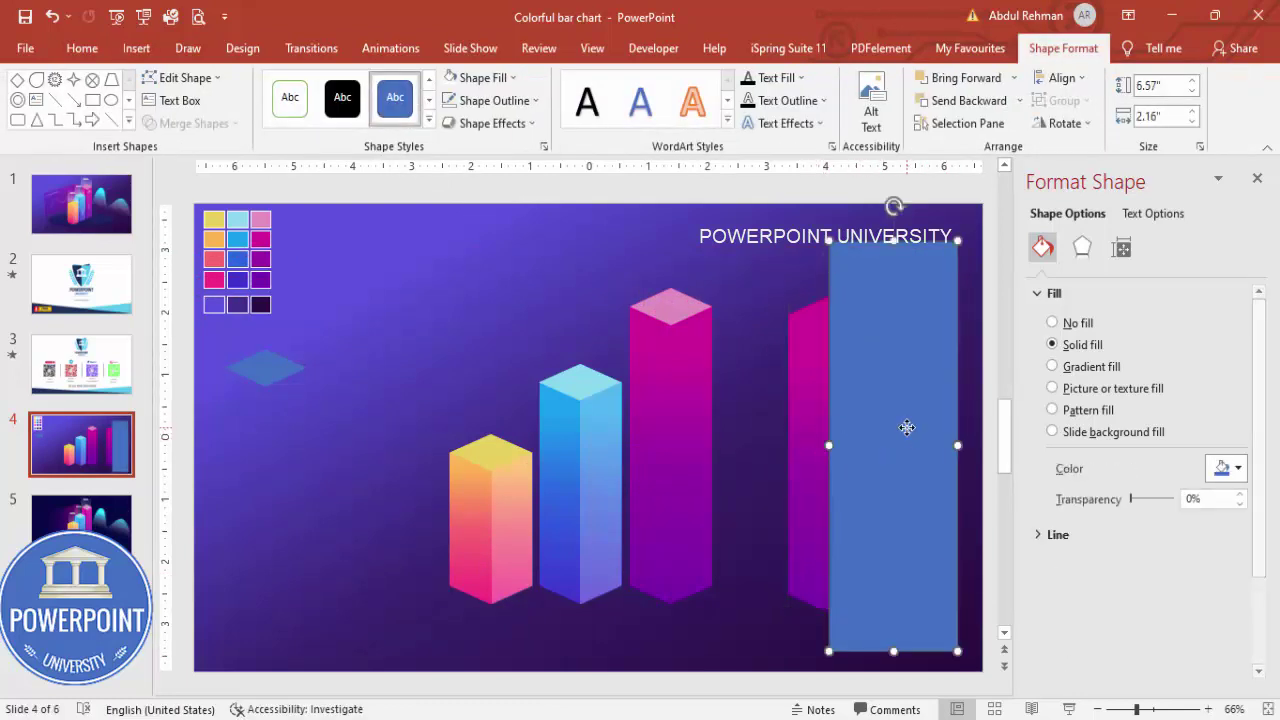
Step: Intersect the magenta copy with the rectangle, keeping only the narrow overlapping sliver
left_click(827, 381)
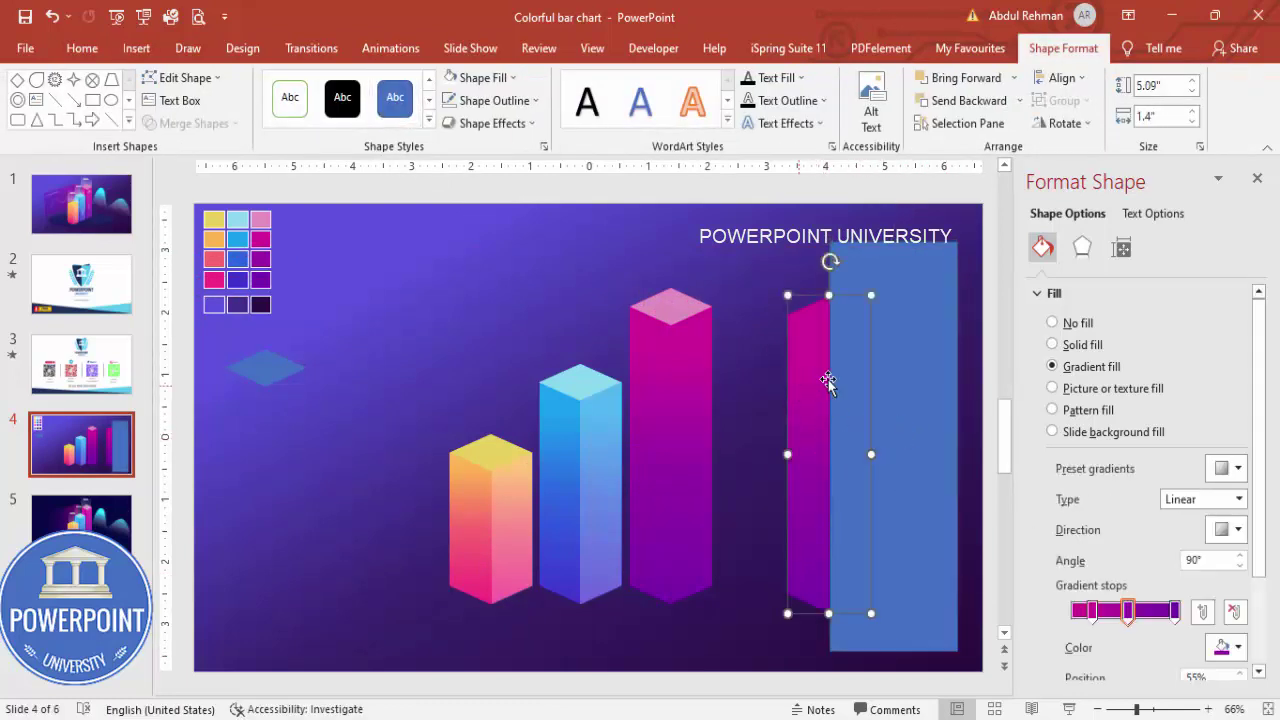
left_click(932, 303, "shift")
left_click(190, 123)
left_click(198, 219)
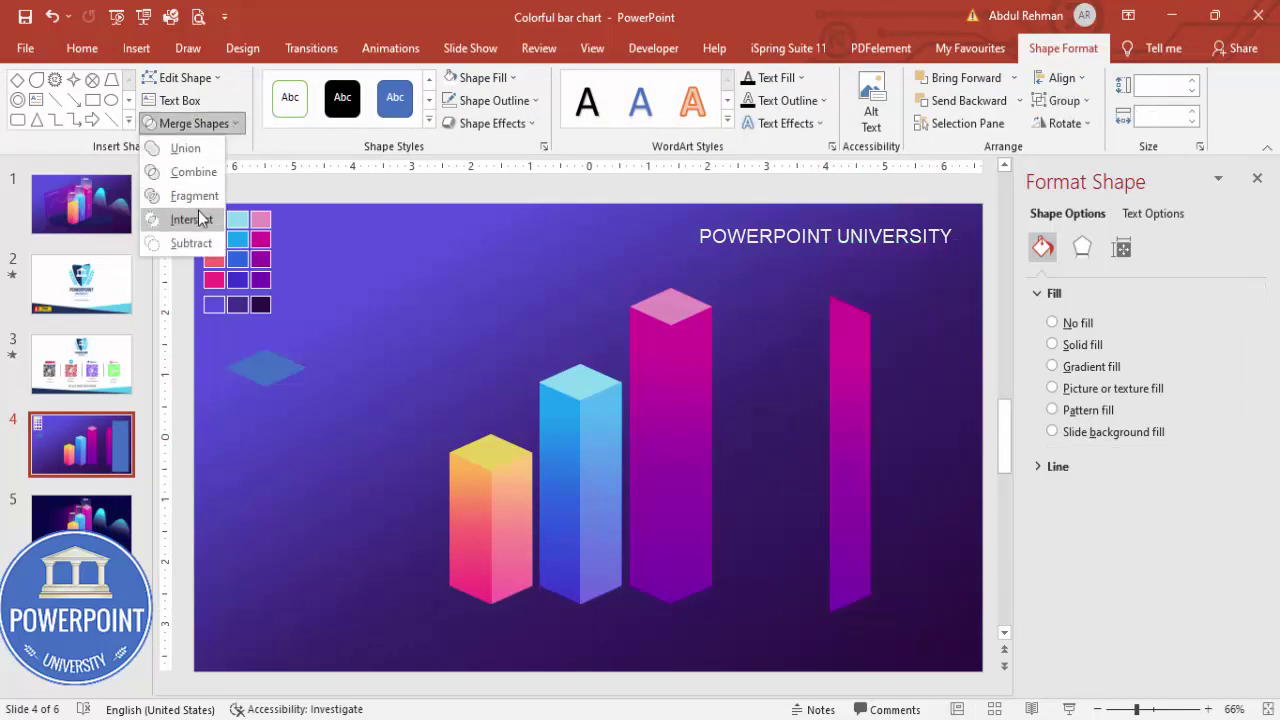
left_click(199, 216)
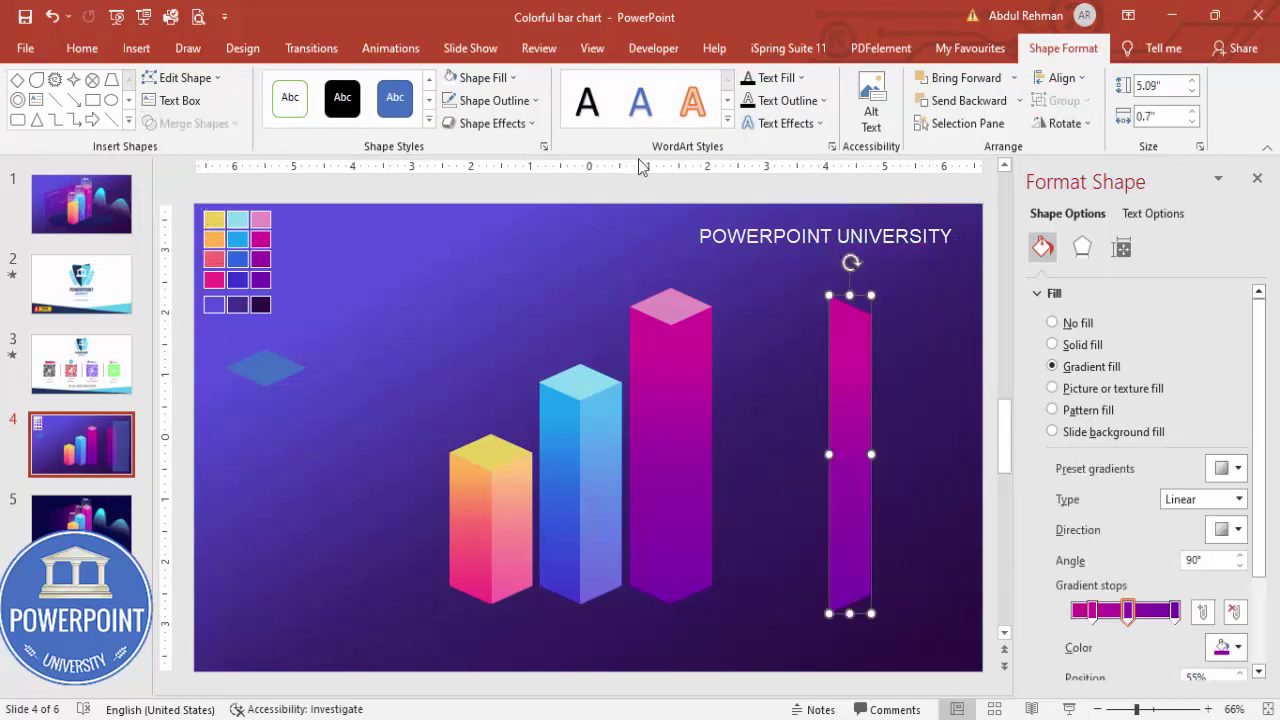
left_click(1080, 345)
Step: Set the sliver to 75% transparency and place it on the magenta bar's right face
double_click(1214, 500)
type("75")
left_click_drag(854, 380, 694, 366)
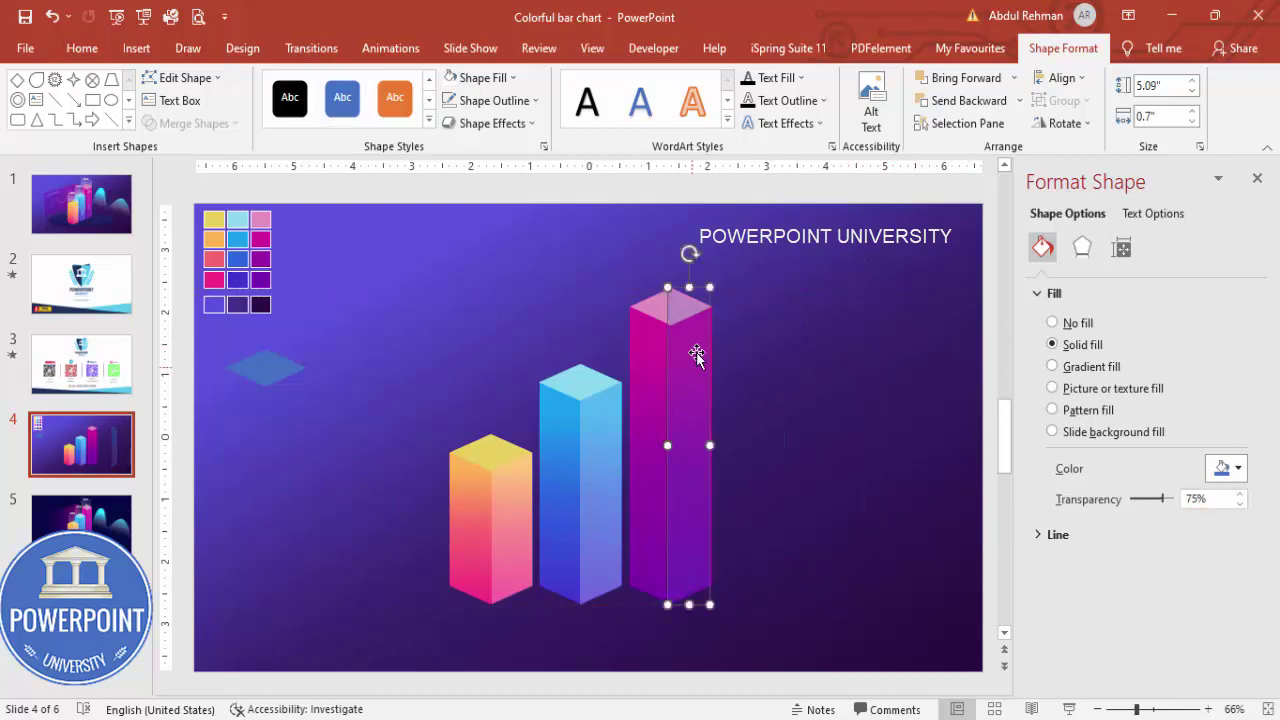
Step: Bring the magenta bar's pink diamond top to the front, above the overlay
left_click(643, 307)
left_click(1013, 78)
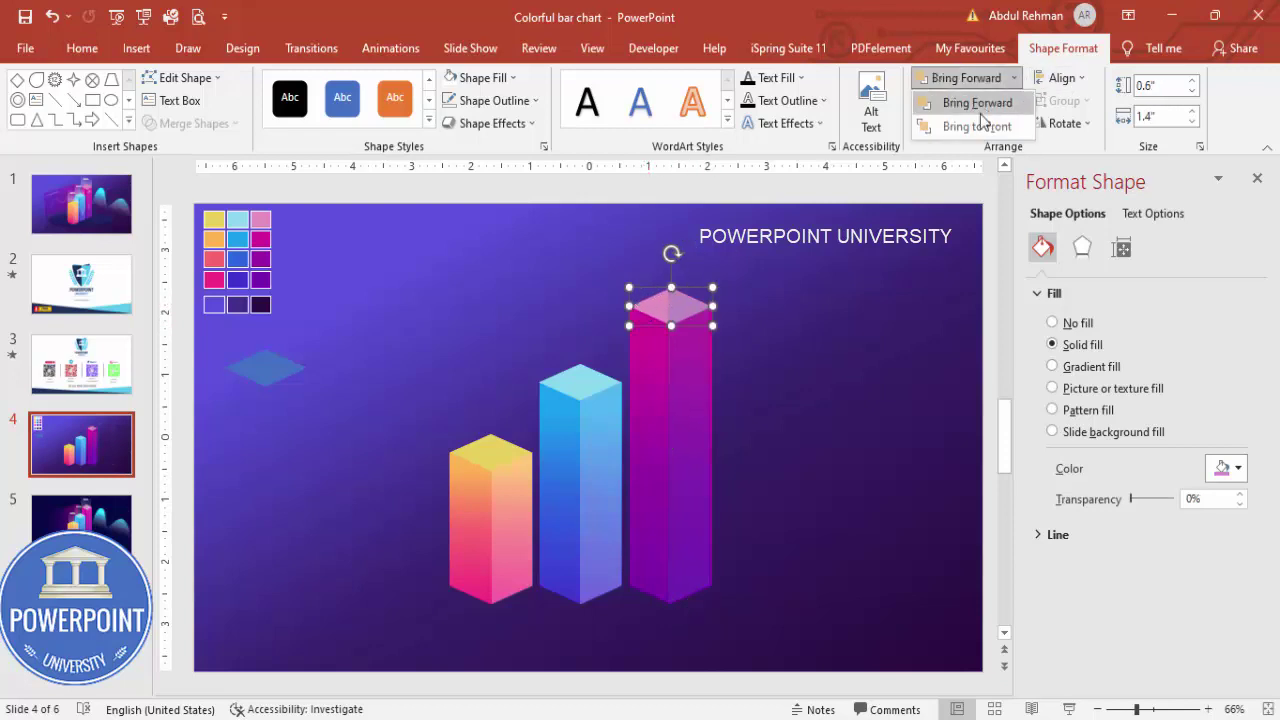
left_click(976, 126)
left_click(840, 340)
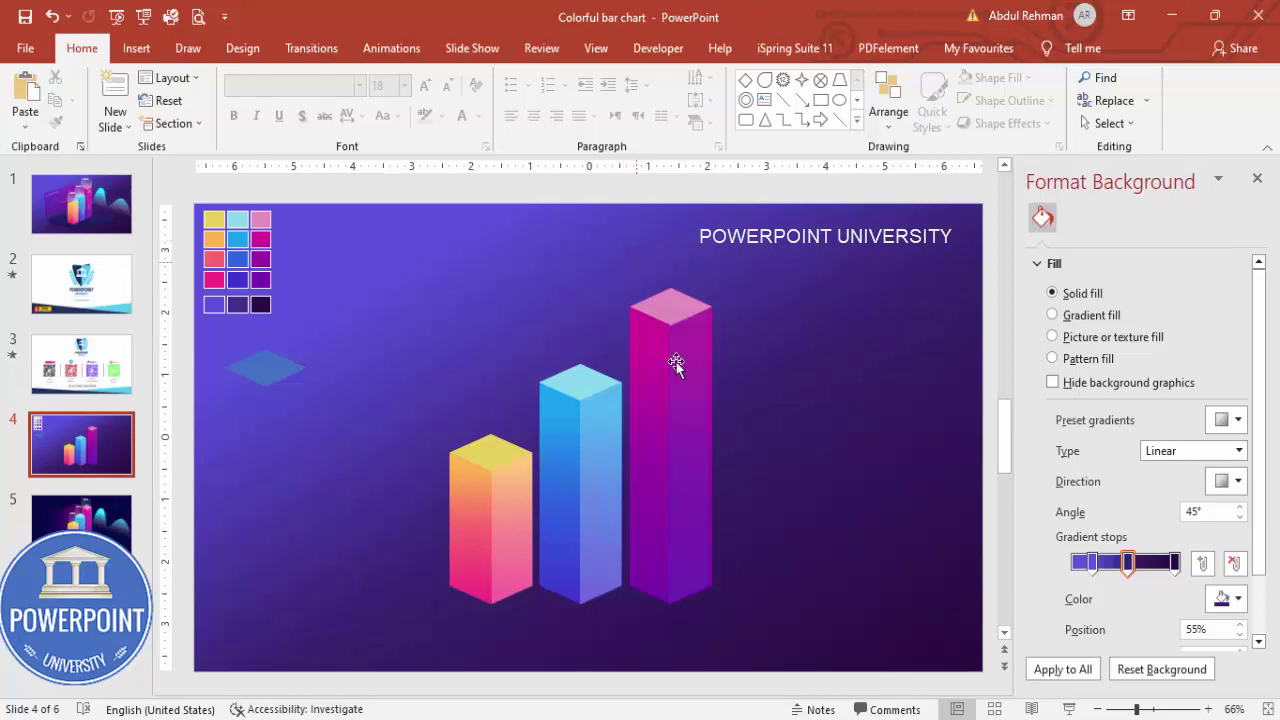
left_click(664, 318)
left_click(687, 377)
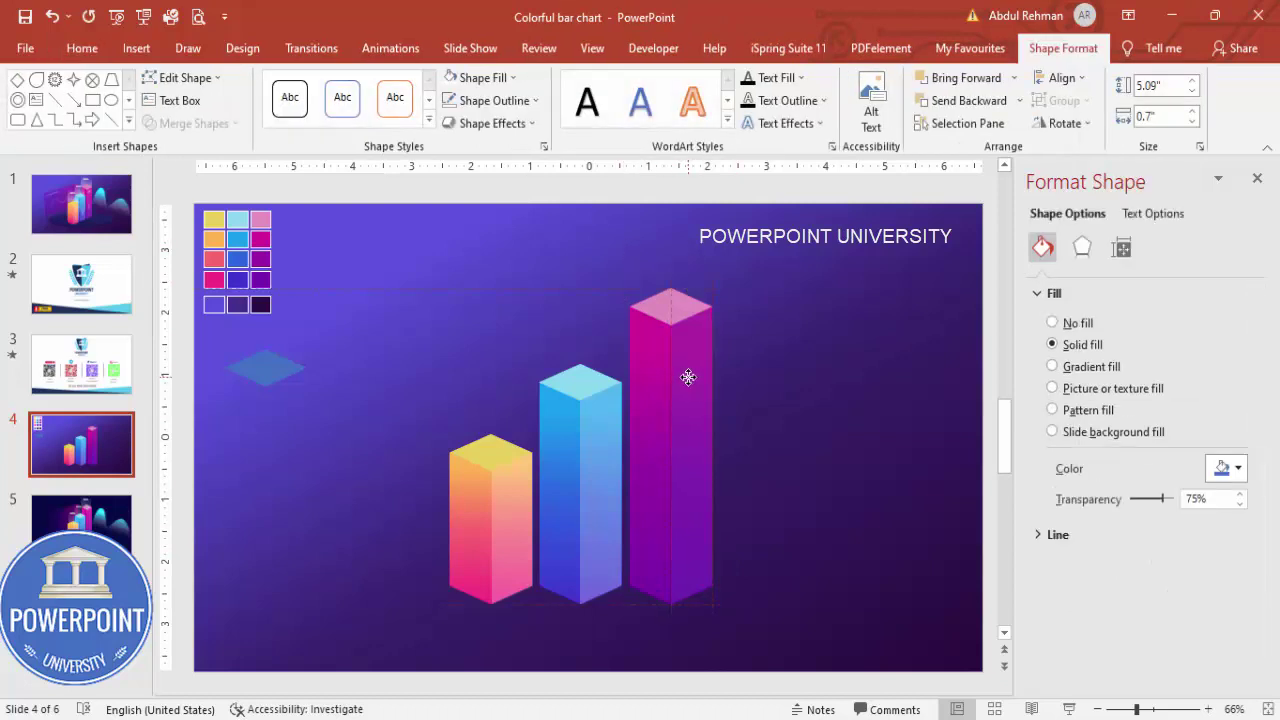
Step: Group each of the magenta, cyan and yellow bars with its shading
left_click_drag(600, 227, 818, 690)
key("ctrl+g")
left_click_drag(503, 283, 650, 650)
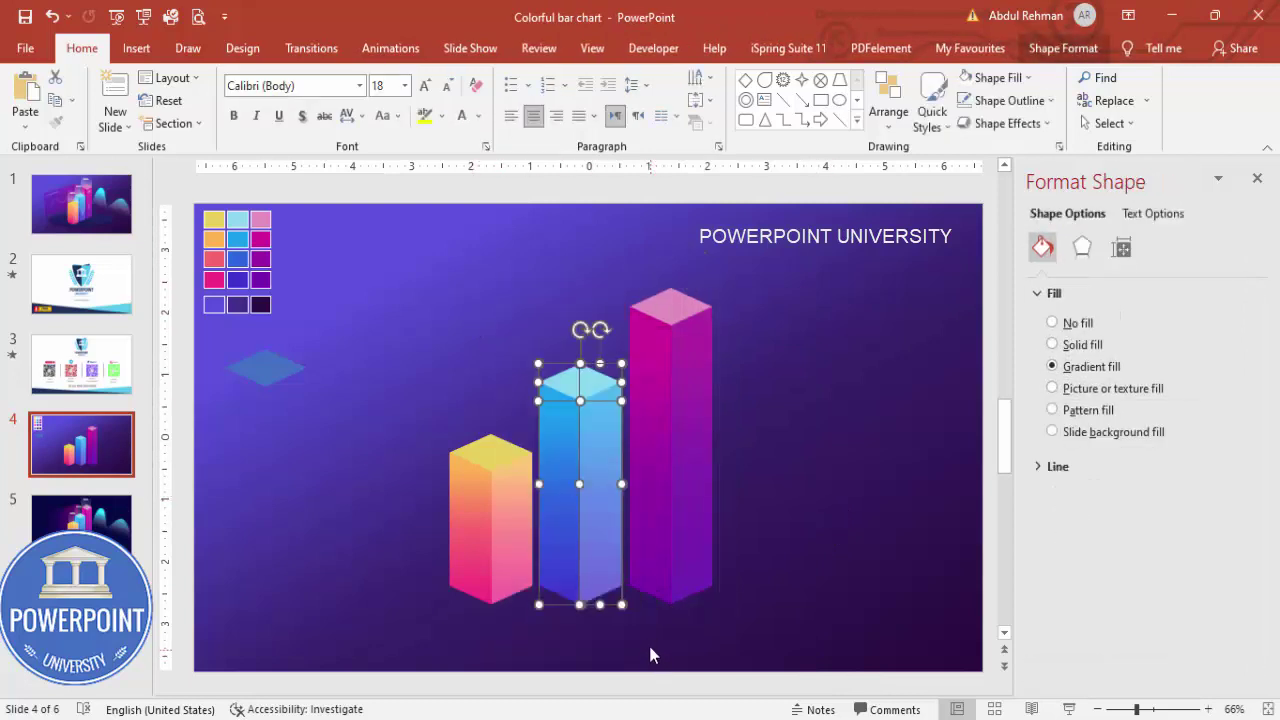
key("ctrl+g")
left_click(410, 385)
left_click_drag(408, 363, 565, 688)
key("ctrl+g")
Step: Move the cyan bar up beside the yellow bar and send it behind
left_click_drag(595, 565, 568, 556)
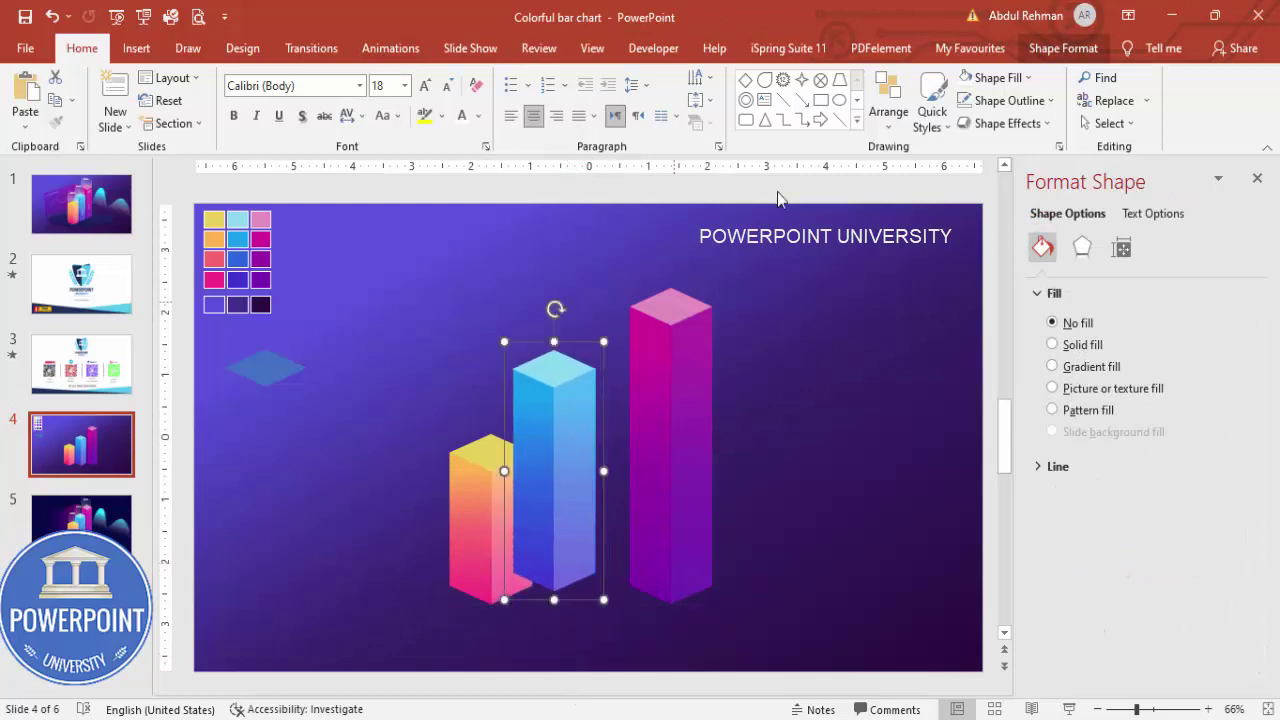
left_click(1063, 48)
left_click(1019, 100)
left_click(975, 125)
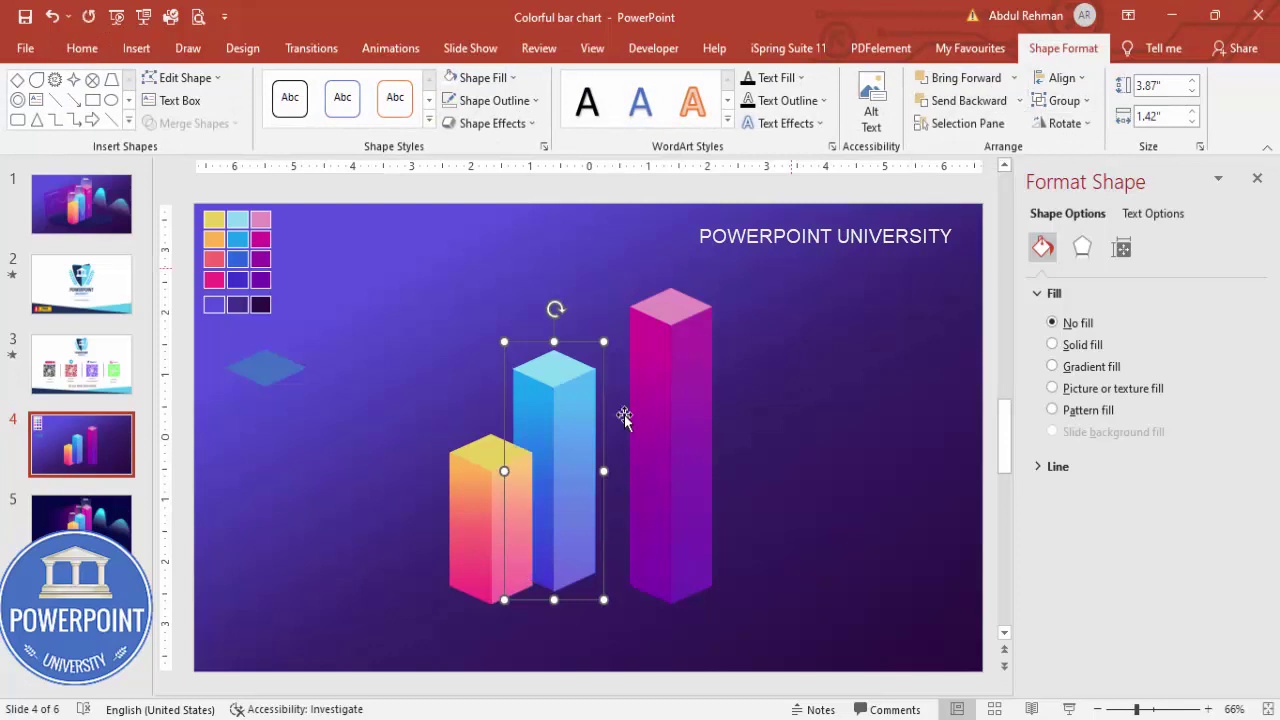
left_click_drag(572, 541, 567, 529)
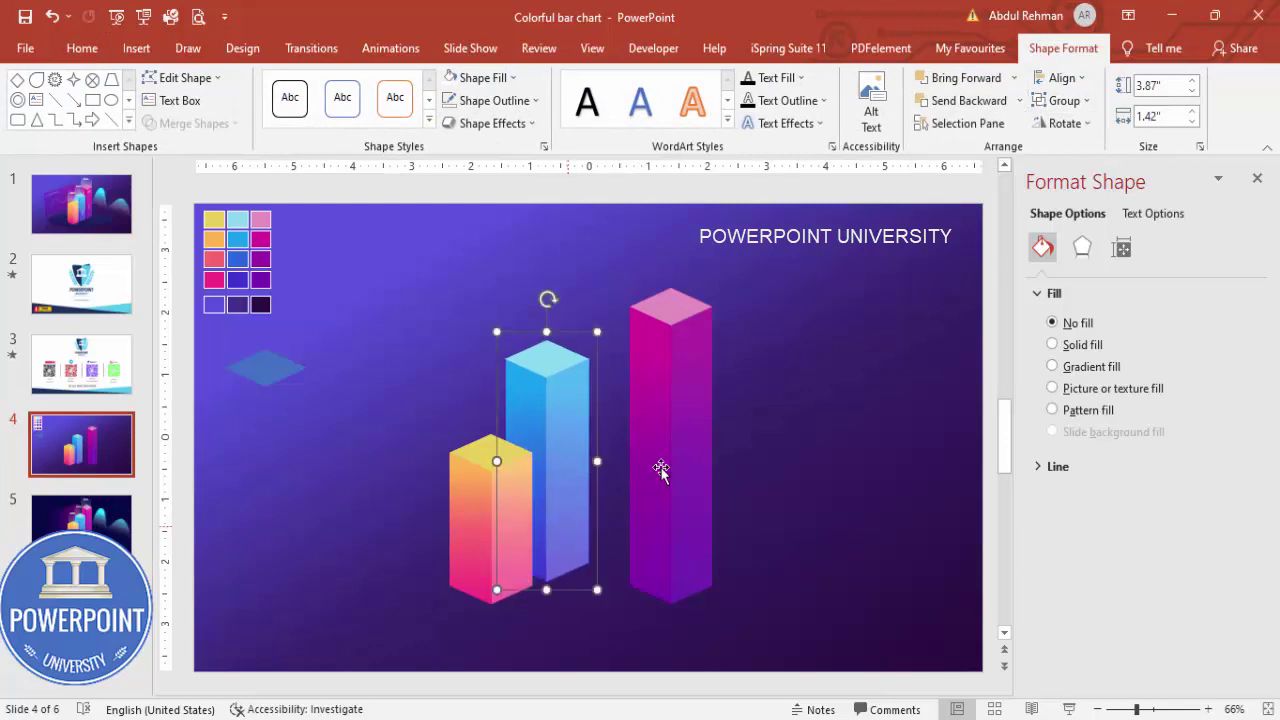
Step: Shift the magenta bar up and left and send it to the back
left_click(685, 409)
left_click_drag(670, 492, 607, 452)
left_click(1019, 100)
left_click(1005, 148)
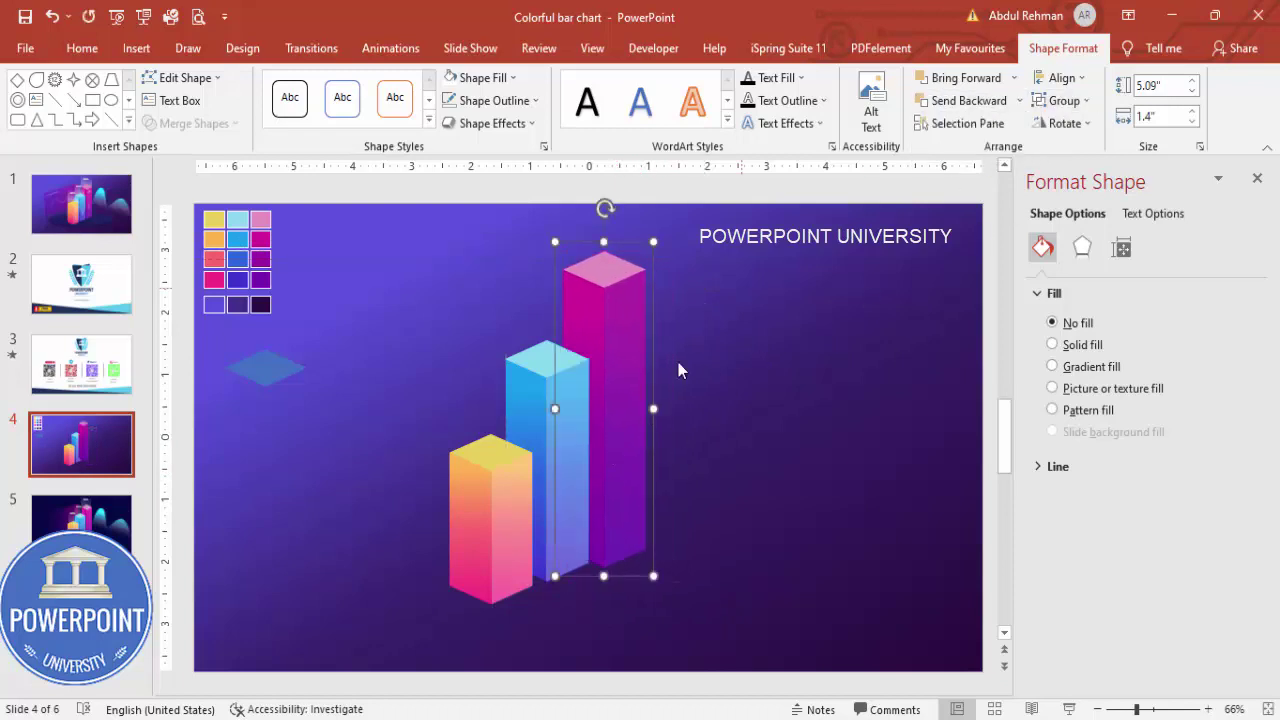
left_click_drag(606, 516, 617, 510)
left_click(436, 298)
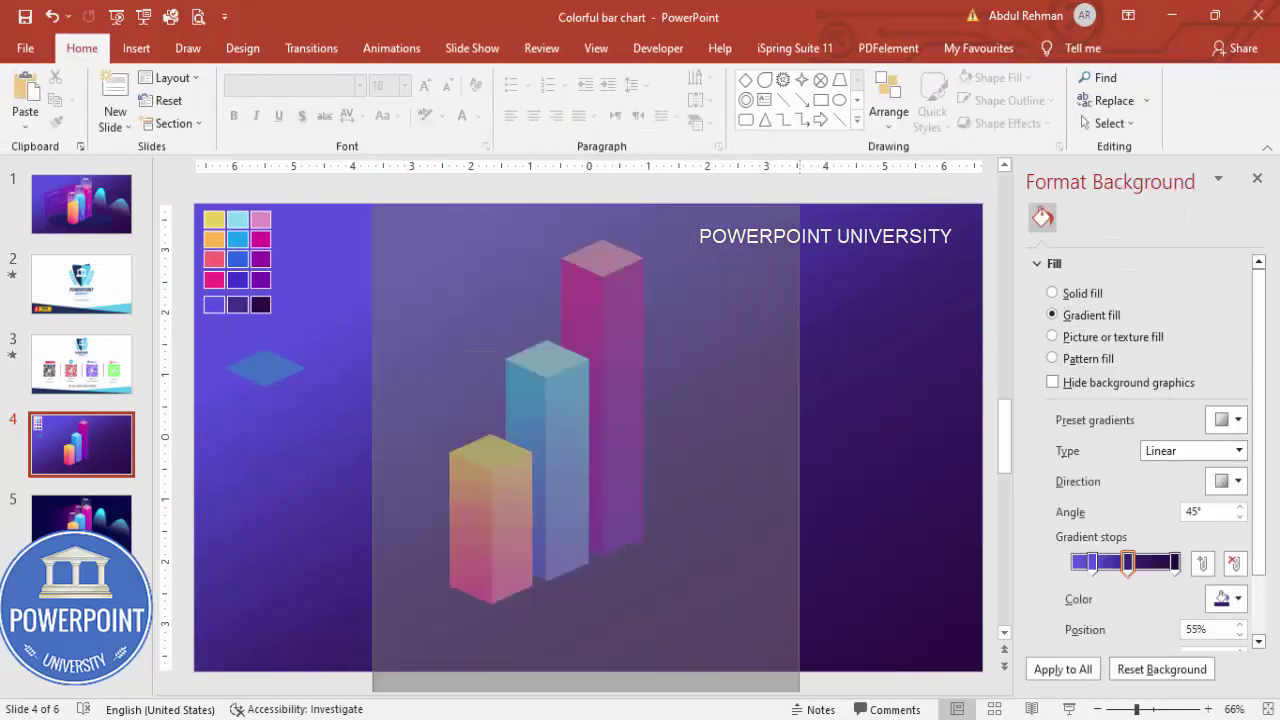